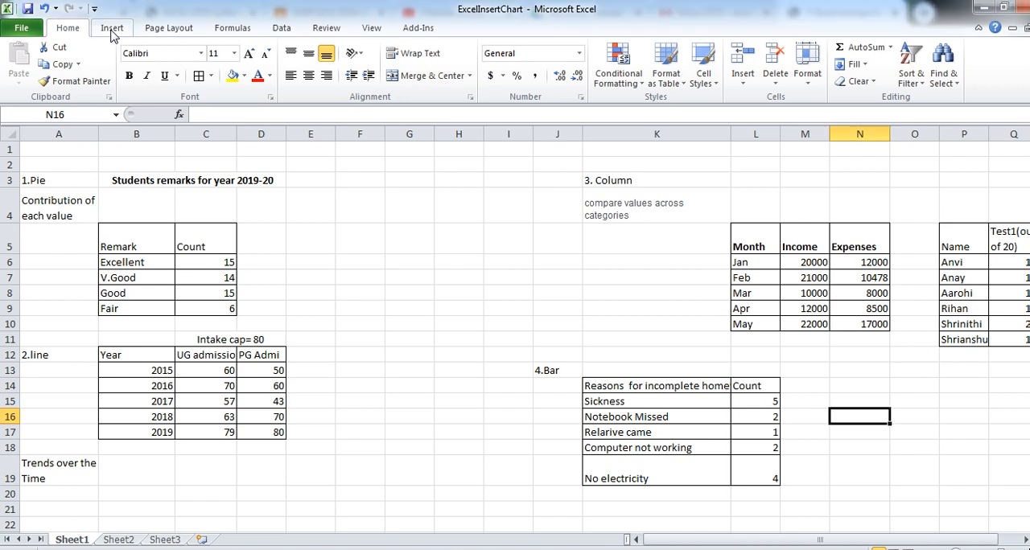
- Insert a basic 2-D pie chart from the Remark and Count table in B5:C9 and place it beside the table
click(112, 29)
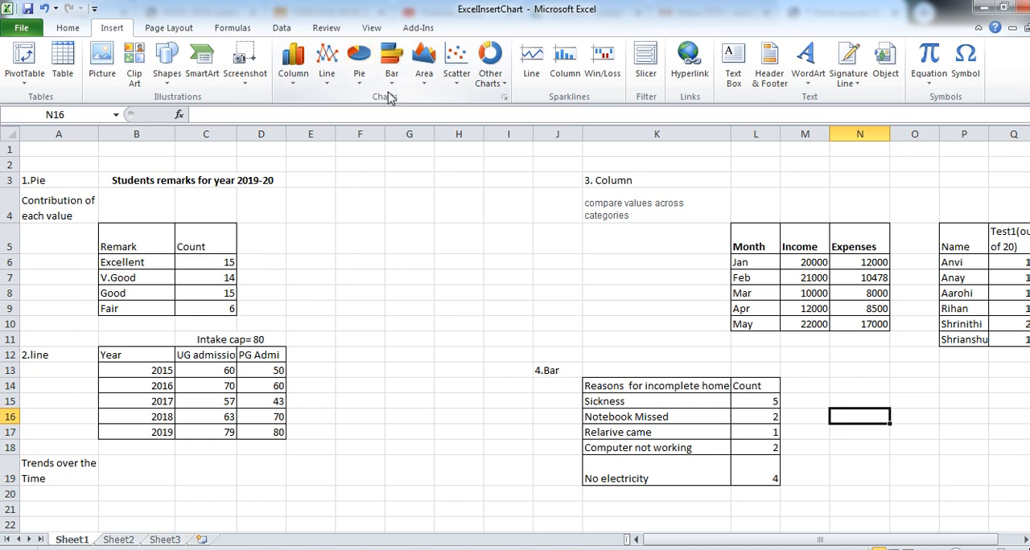
click(392, 224)
click(152, 249)
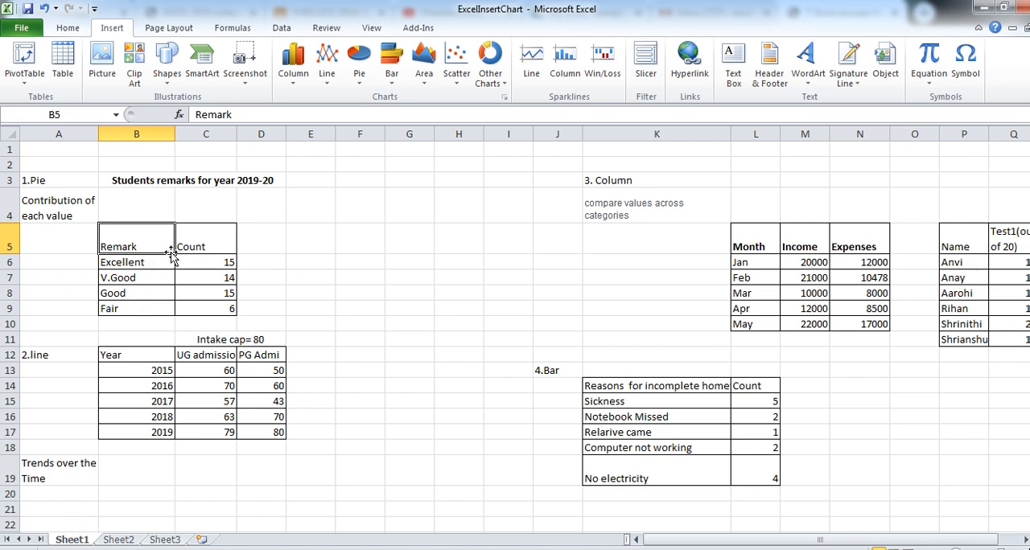
click(214, 237)
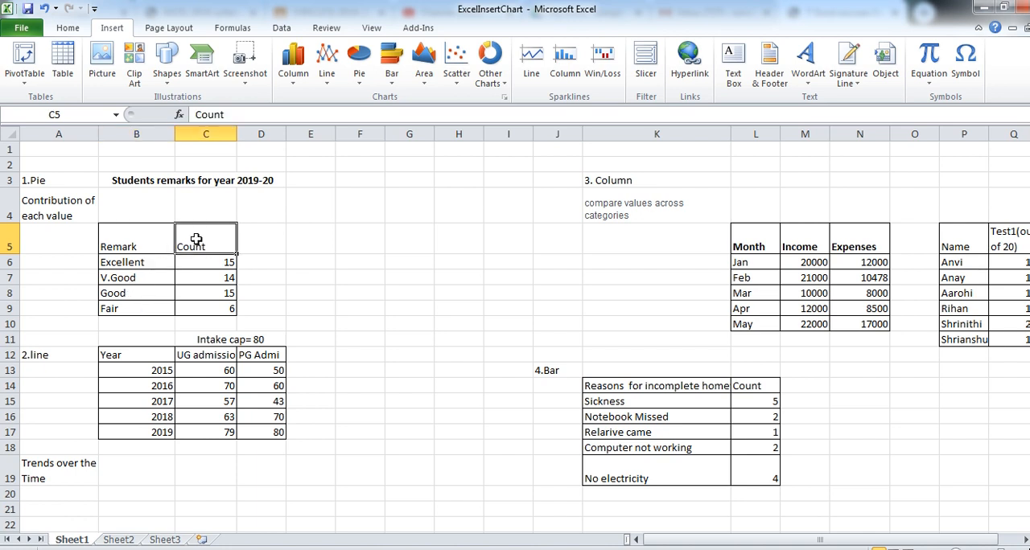
click(132, 240)
drag(143, 237, 205, 308)
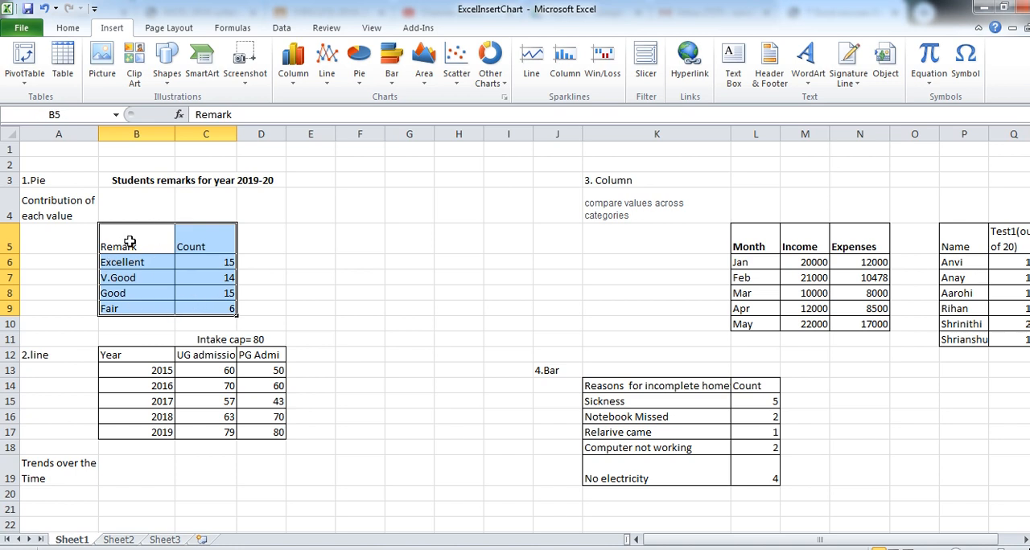
click(360, 72)
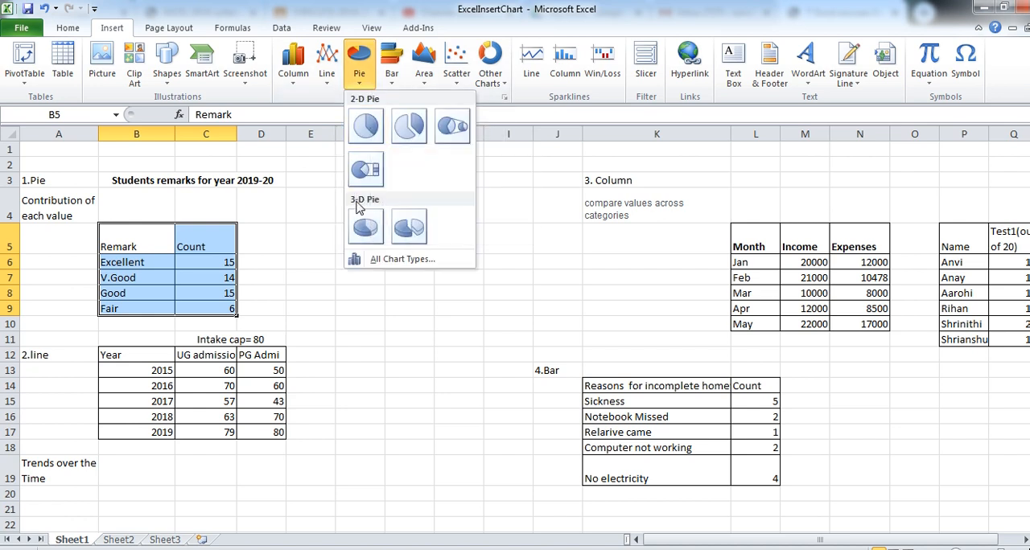
click(366, 129)
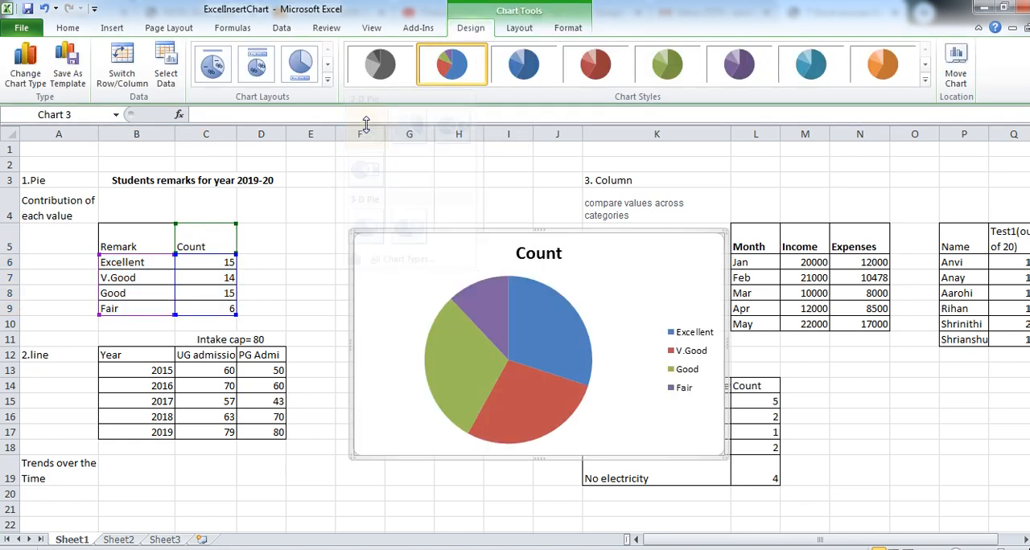
drag(432, 232, 372, 183)
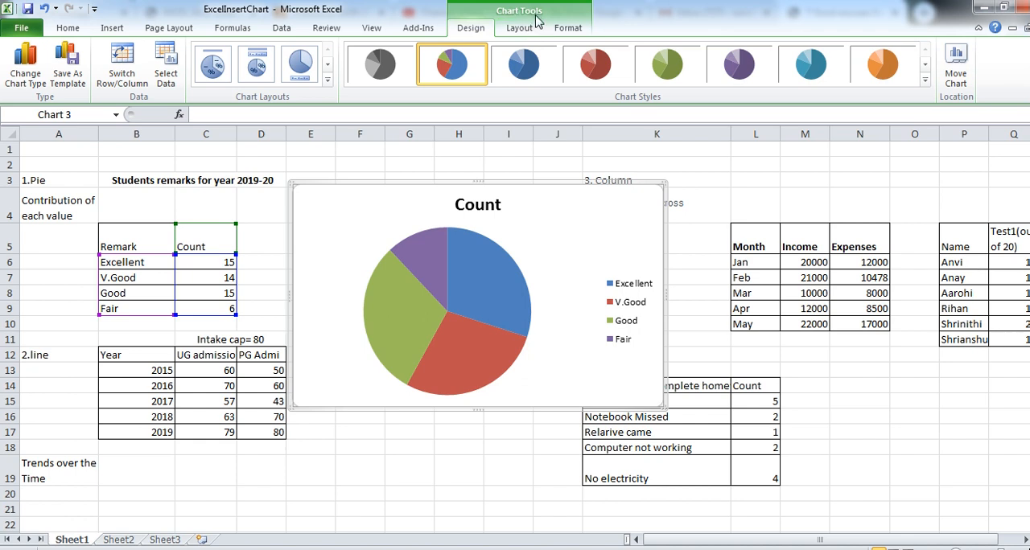
click(267, 297)
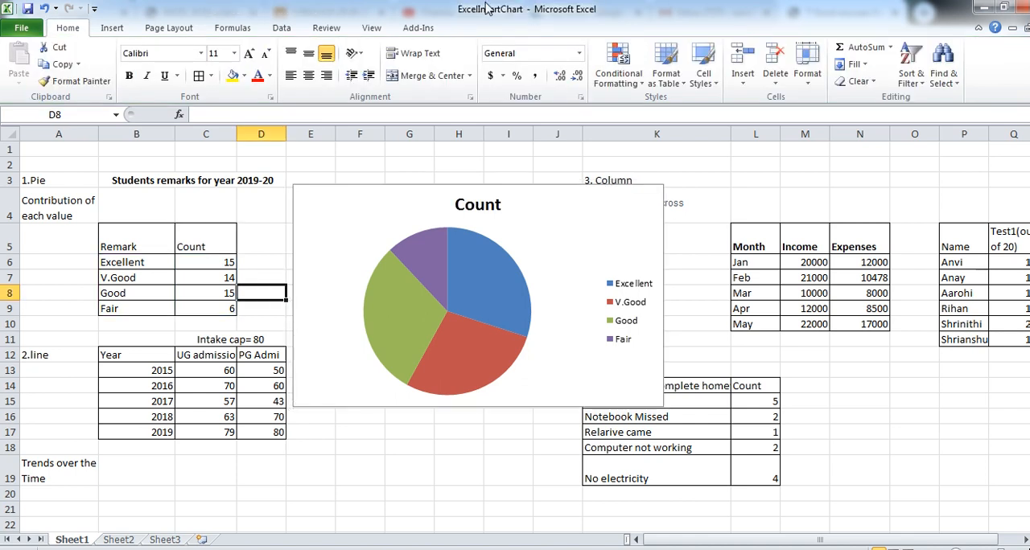
click(351, 209)
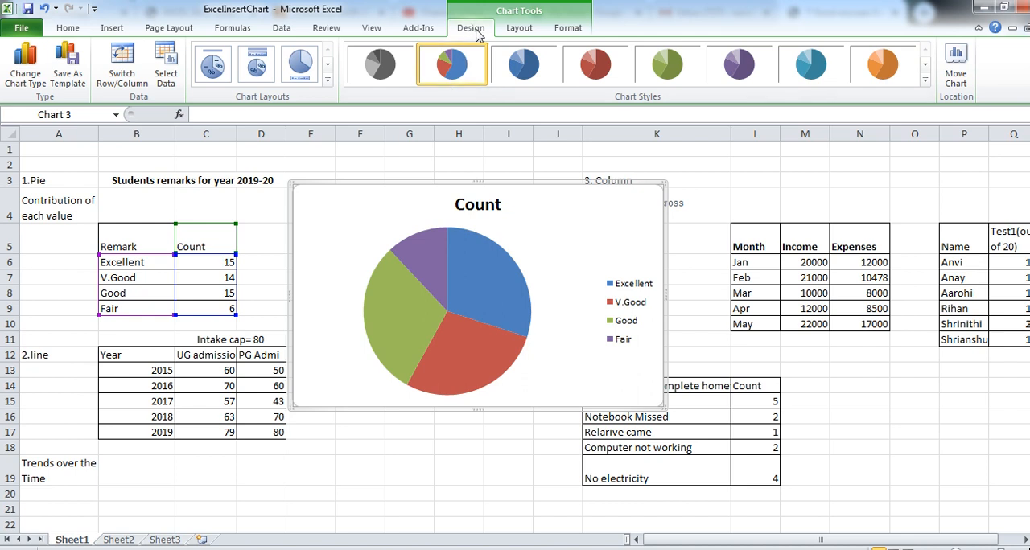
click(519, 31)
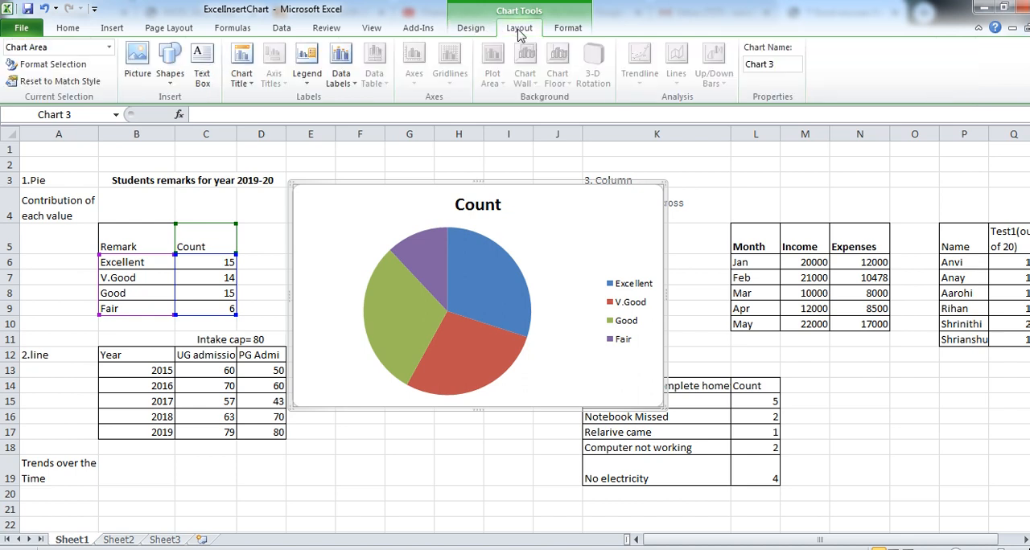
click(568, 31)
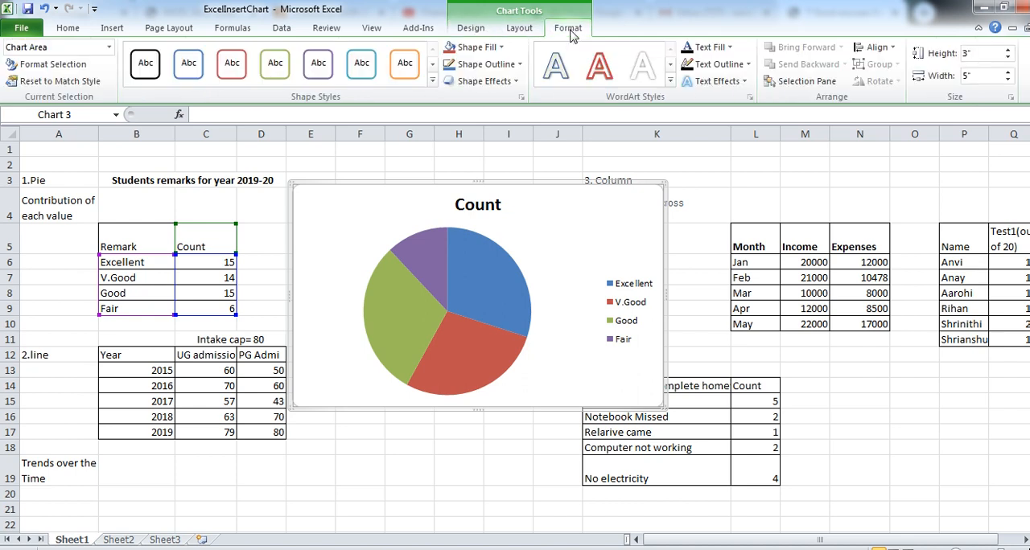
click(471, 29)
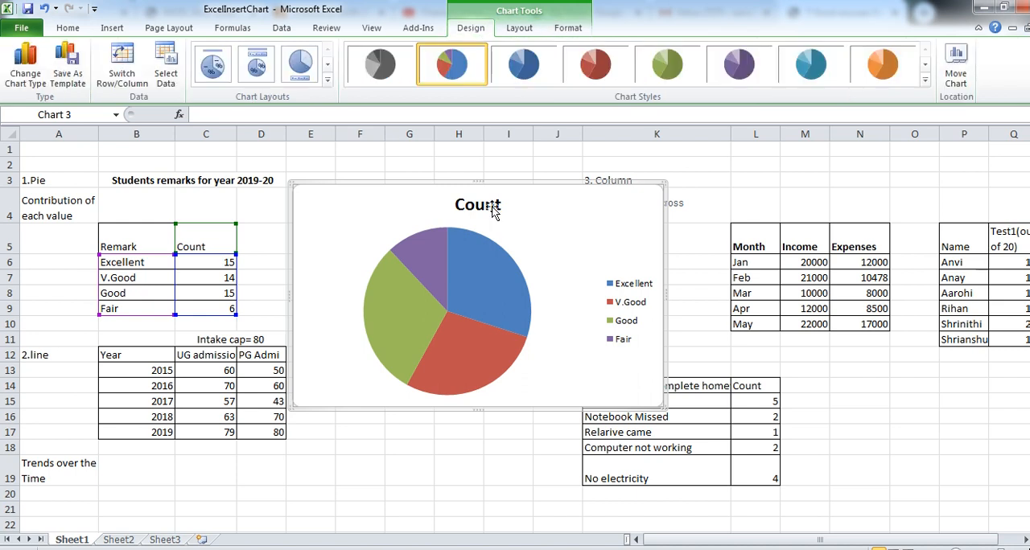
- Try the shaded grayscale style on the pie chart and settle on the shaded multicolour style
click(924, 81)
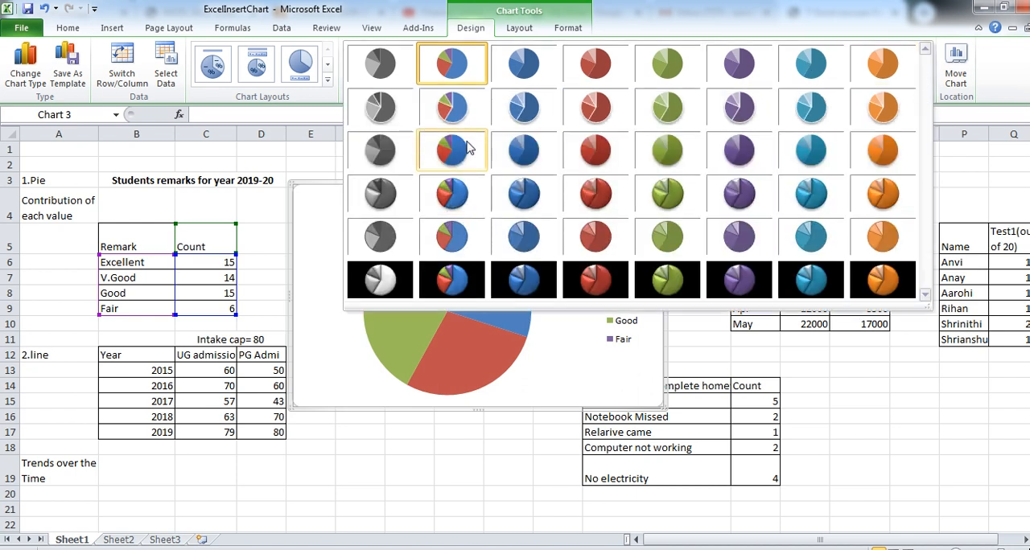
click(448, 157)
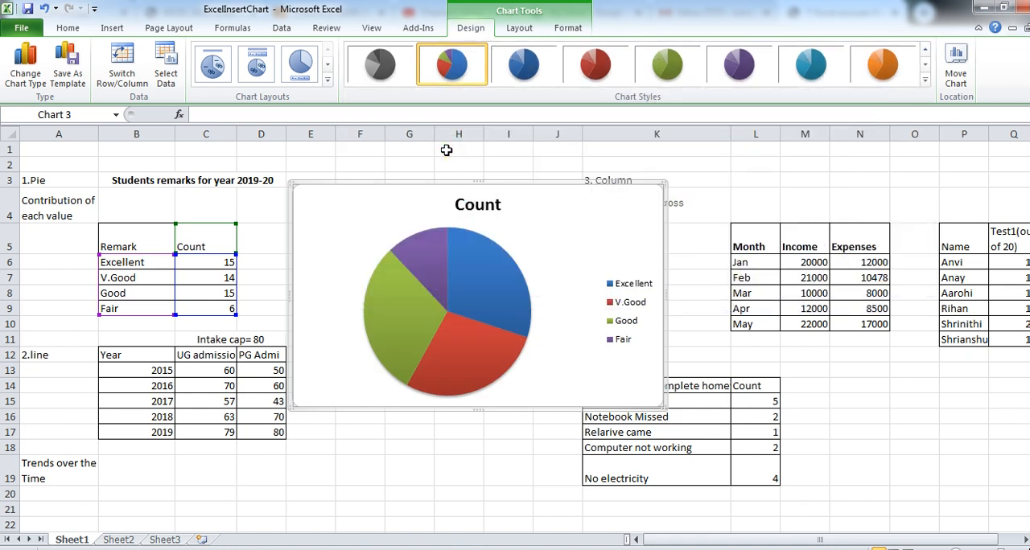
click(381, 72)
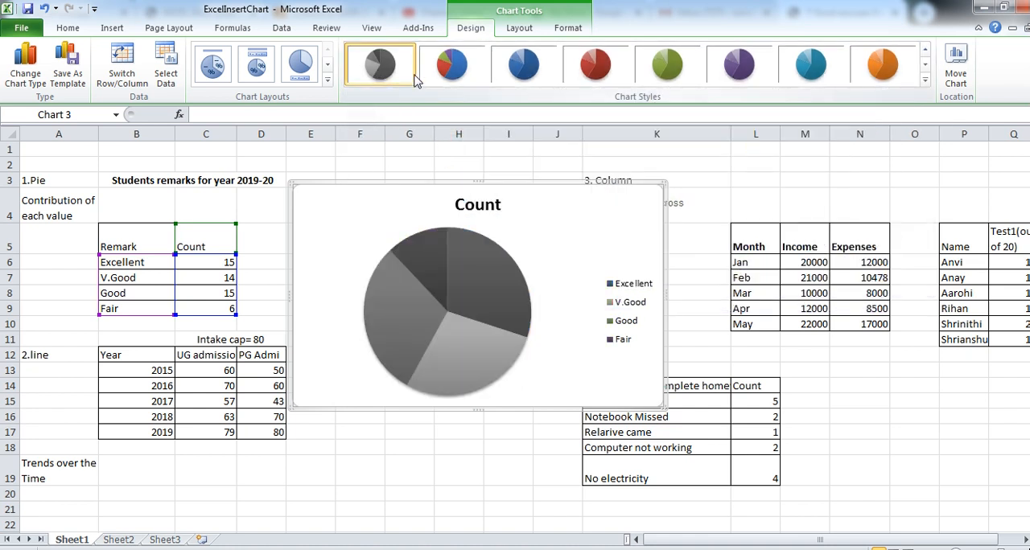
click(465, 73)
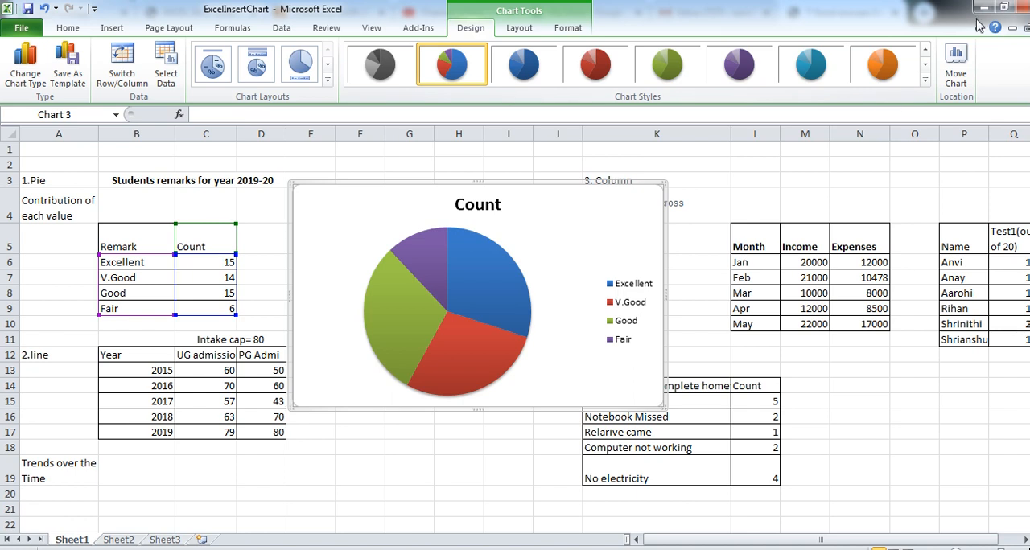
- Move the pie chart to a new sheet named Pie1 and check that sheet against Sheet1
click(956, 71)
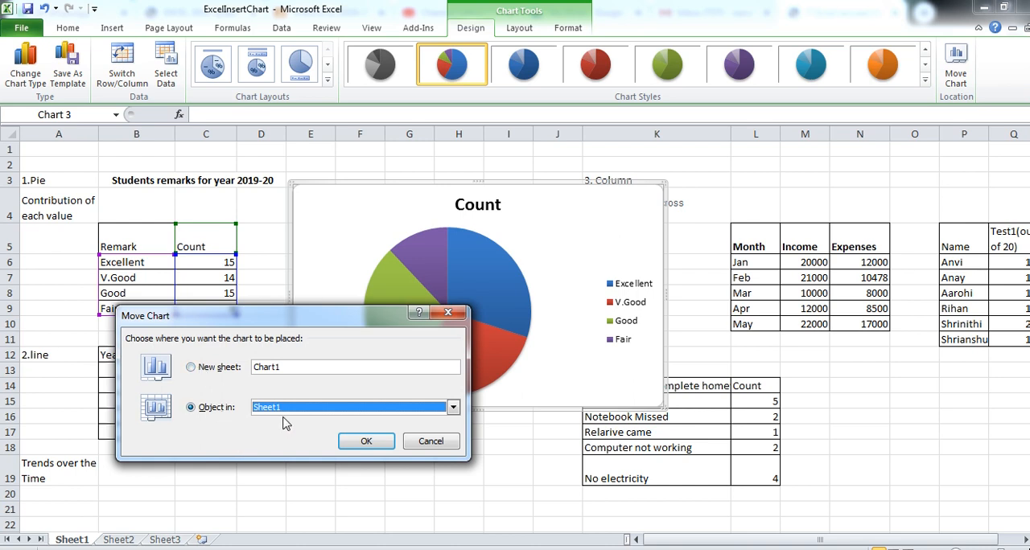
click(202, 370)
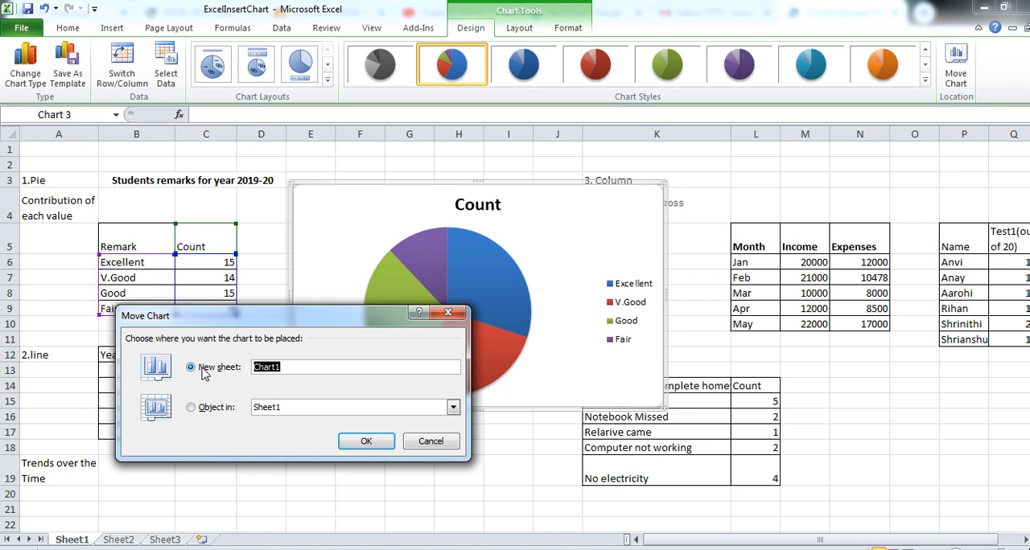
click(302, 367)
click(367, 443)
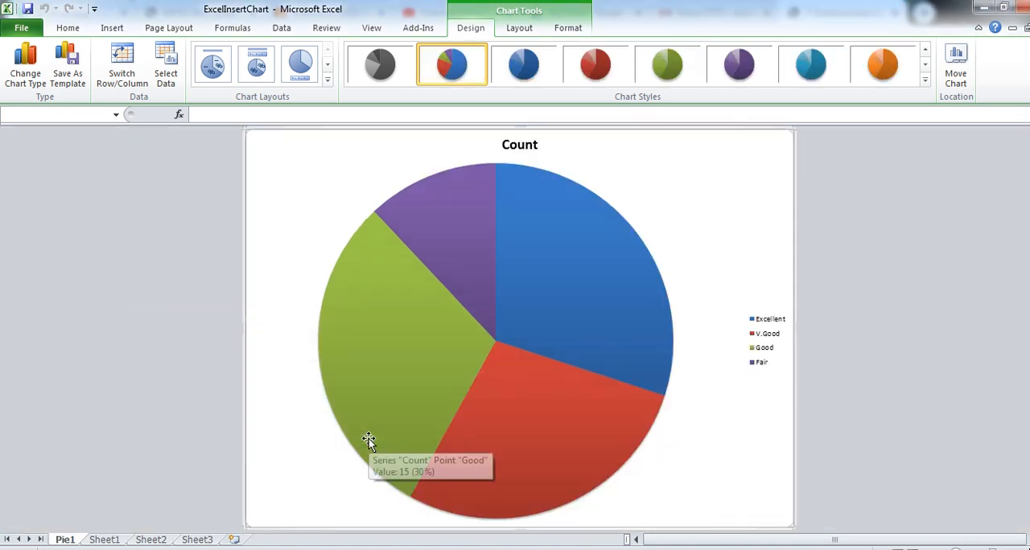
click(103, 540)
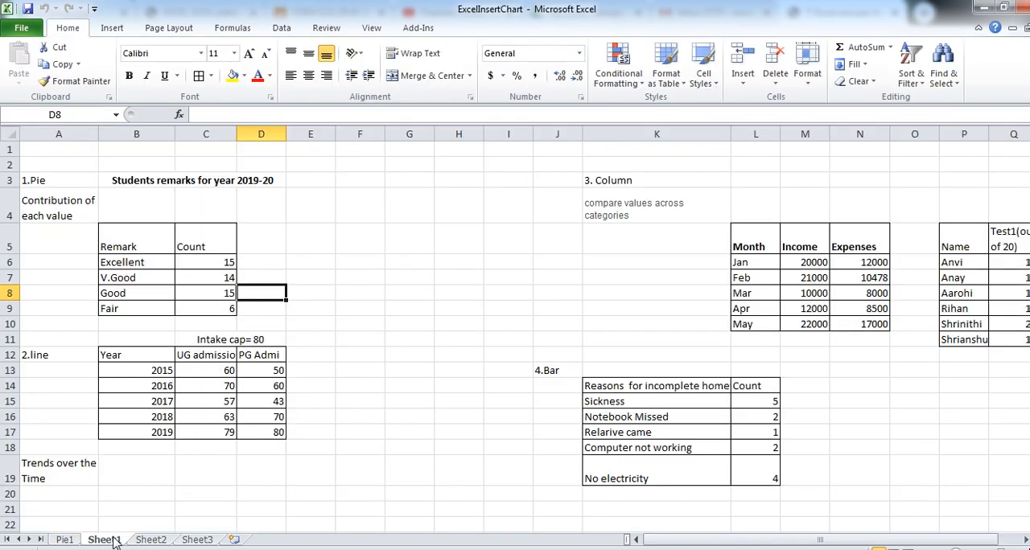
click(64, 540)
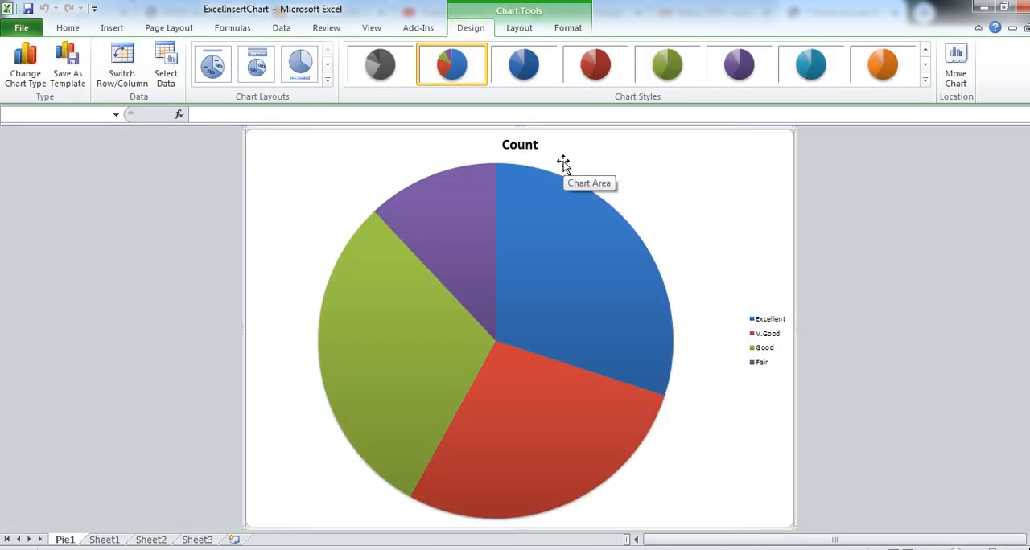
- Try chart Layout 1 on the pie chart and settle on Layout 2, with a legend and percentage labels
click(328, 82)
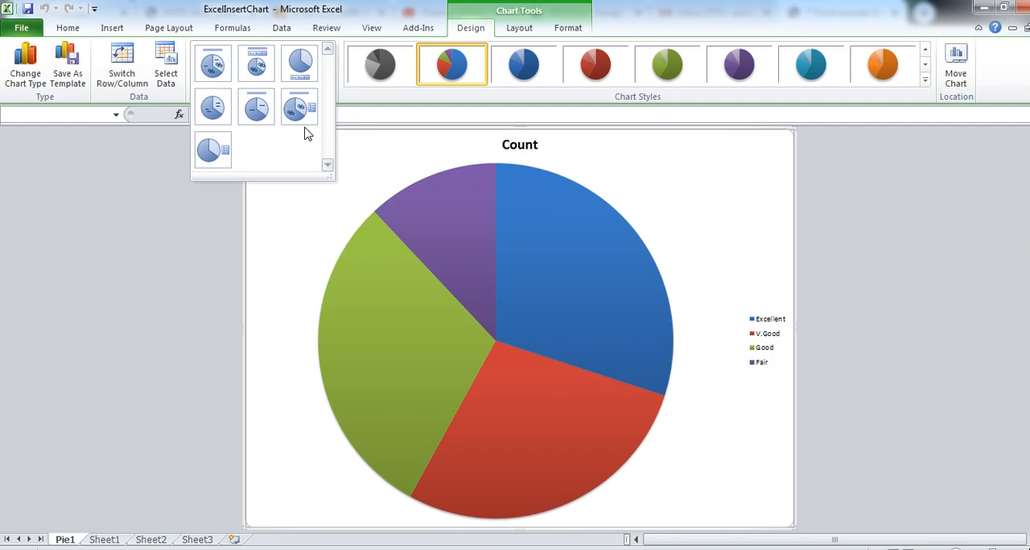
click(214, 65)
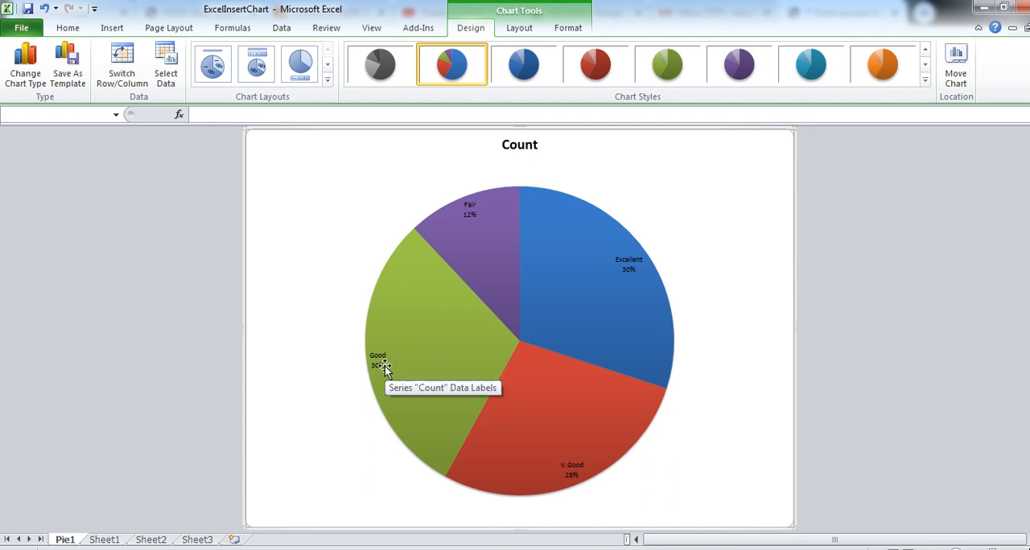
click(327, 81)
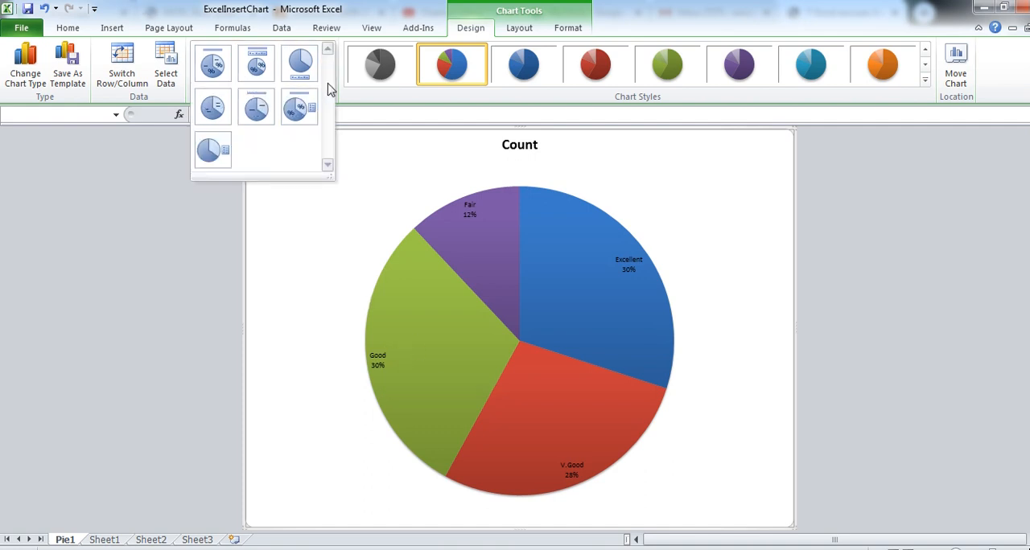
click(259, 71)
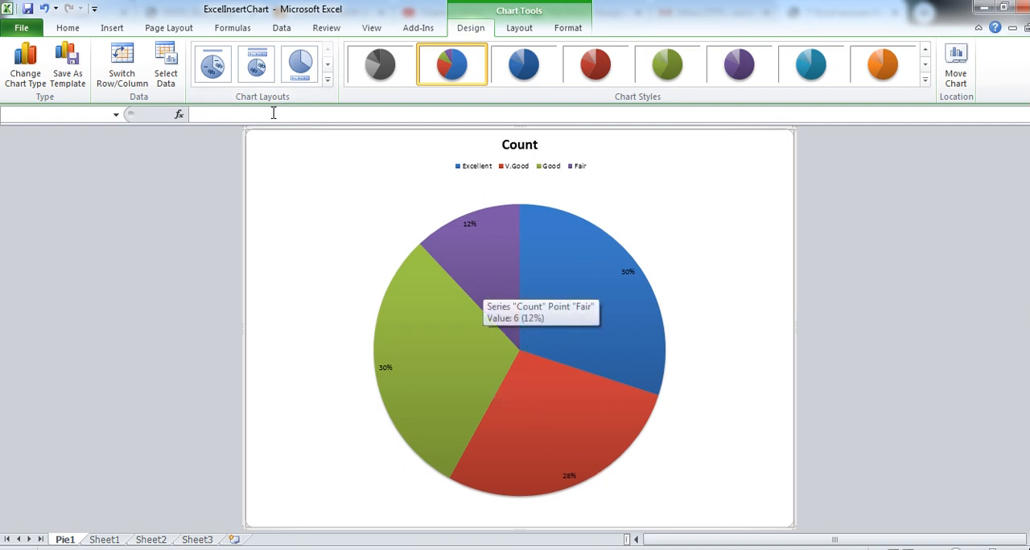
- Review the available chart types, and reselect cells B5:C9 on Sheet1 as the pie chart's data range
click(31, 78)
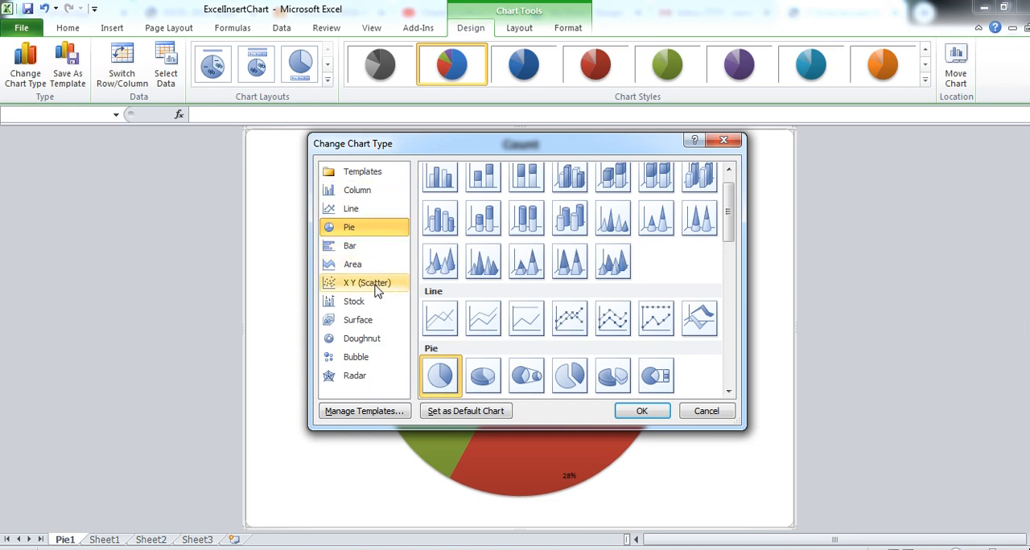
click(705, 412)
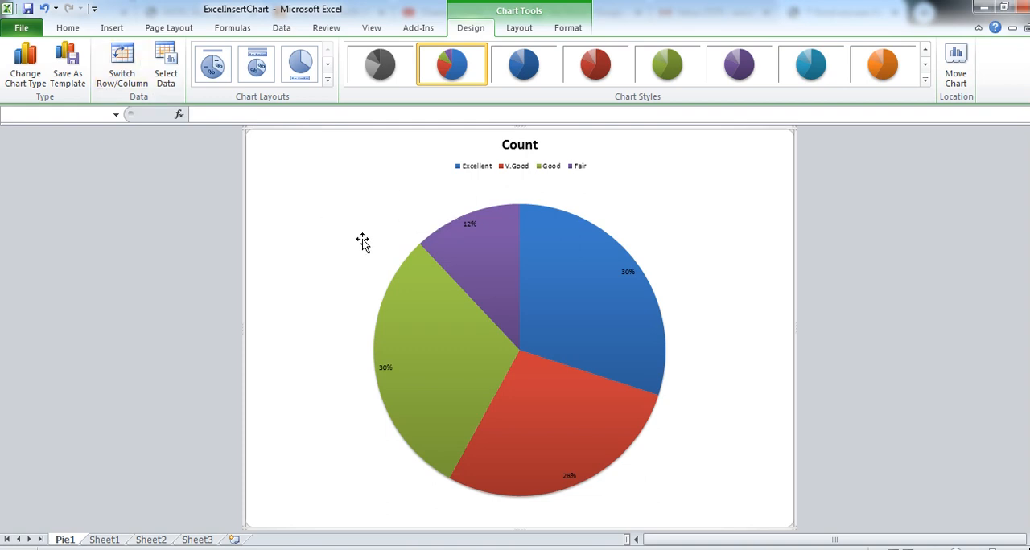
click(167, 66)
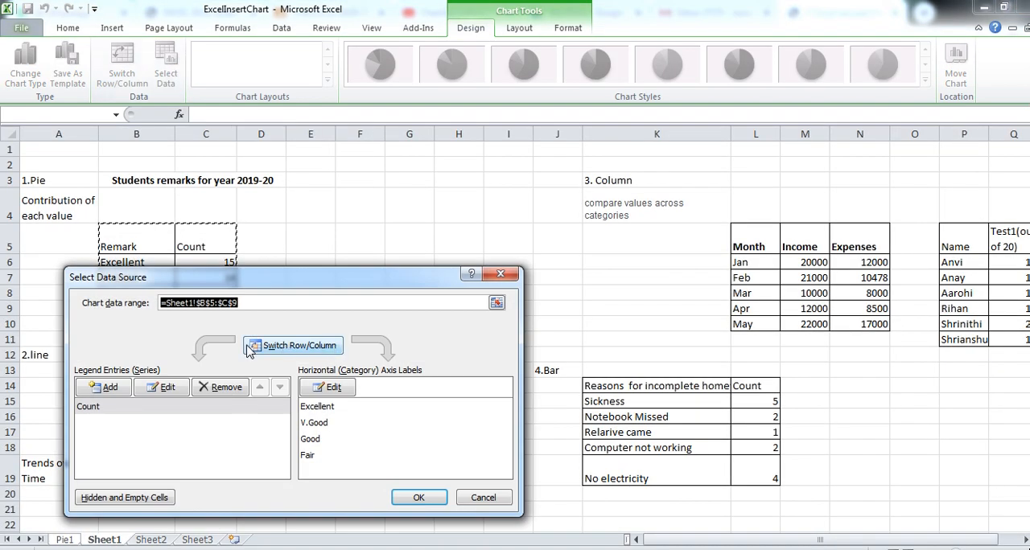
drag(304, 281, 507, 232)
drag(117, 240, 202, 293)
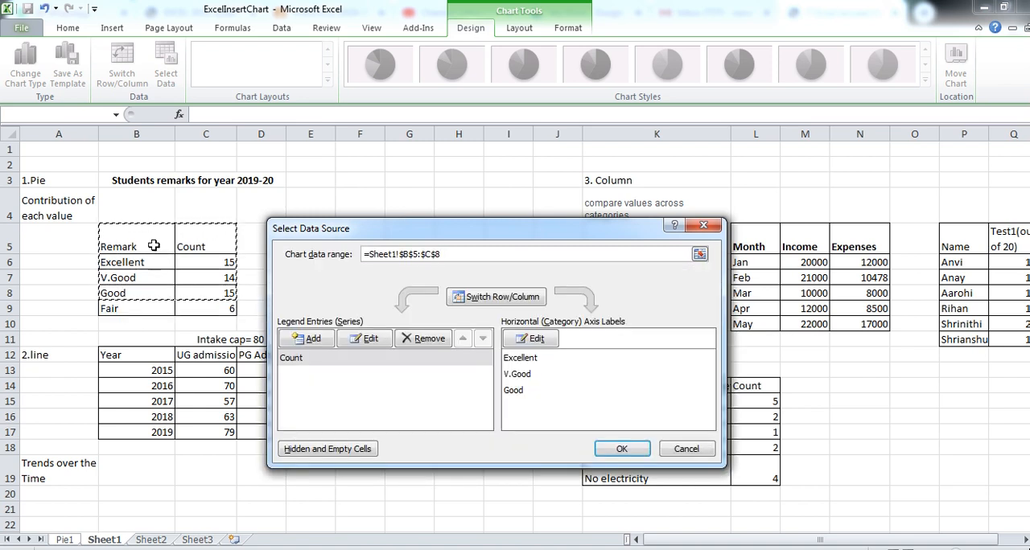
drag(138, 237, 206, 313)
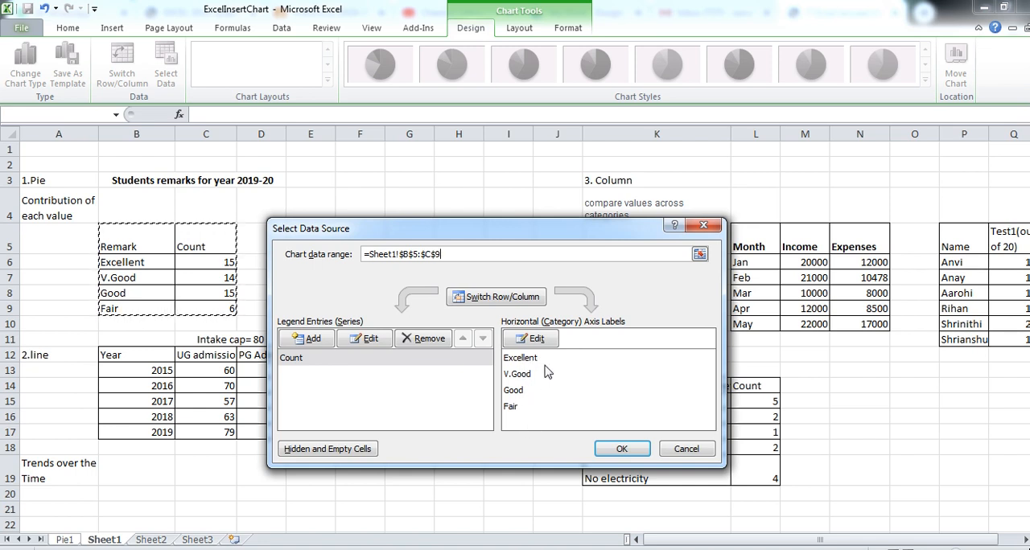
click(632, 453)
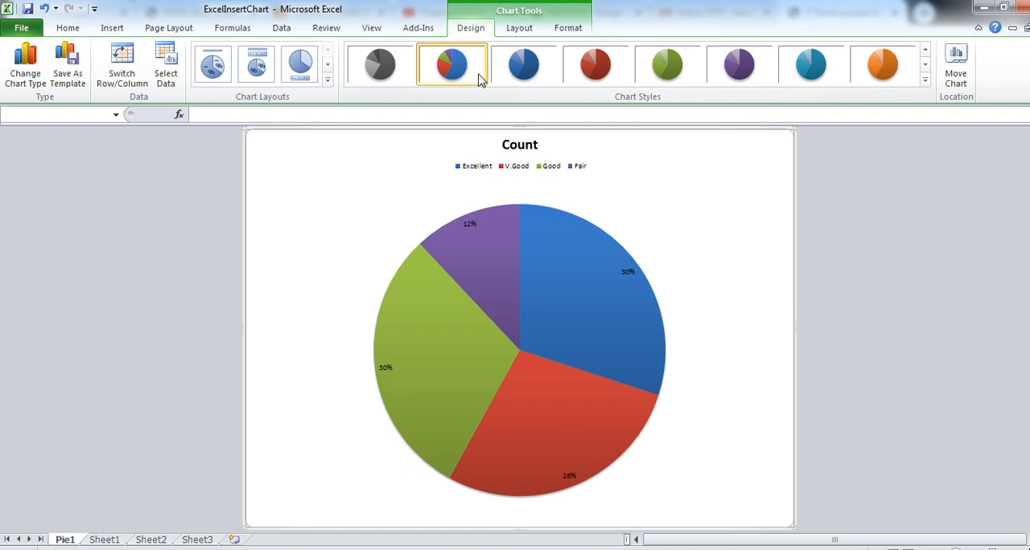
- Set the pie chart's title to the Above Chart position
click(519, 29)
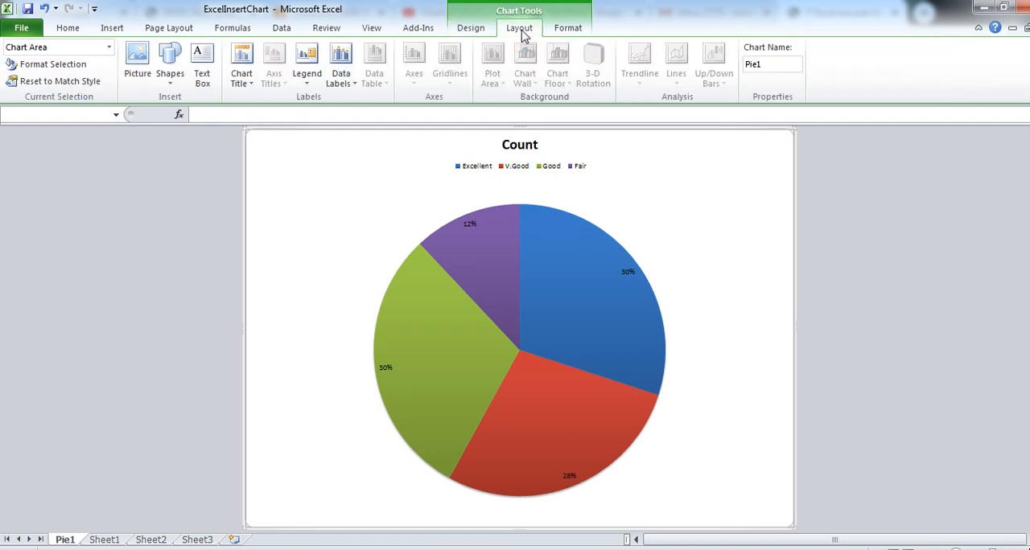
click(516, 274)
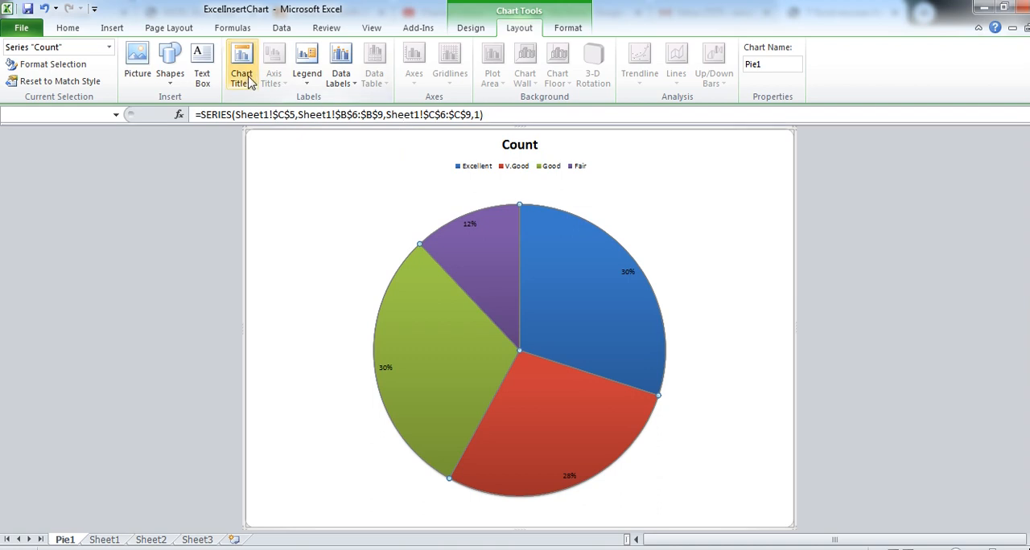
click(250, 84)
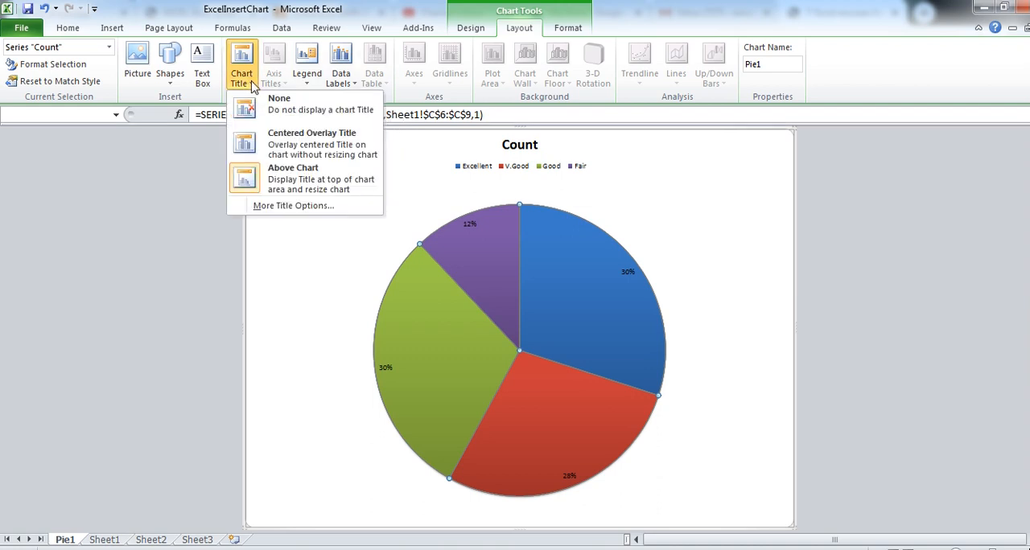
click(293, 190)
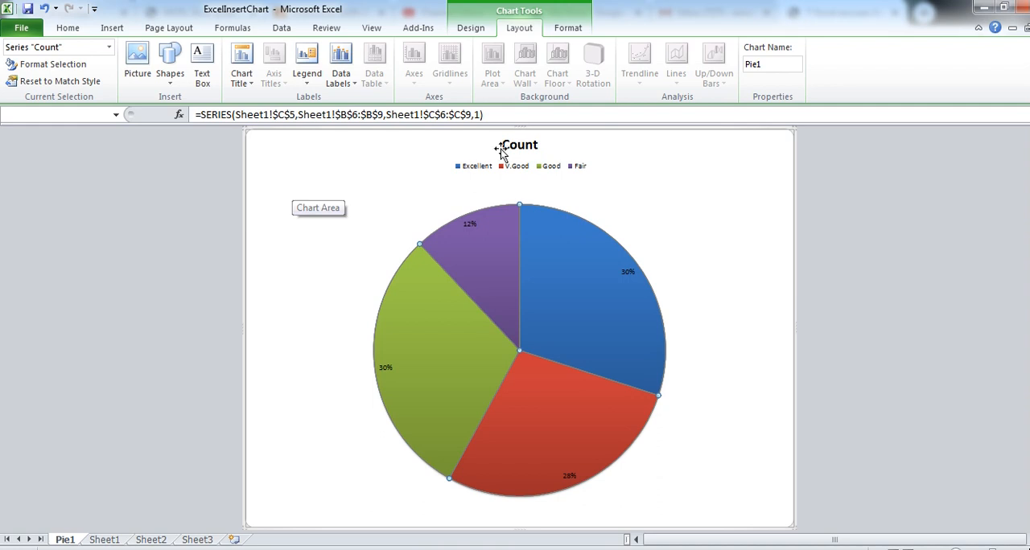
- Make the pie chart's title a centered overlay and change its text to Sample1
click(397, 177)
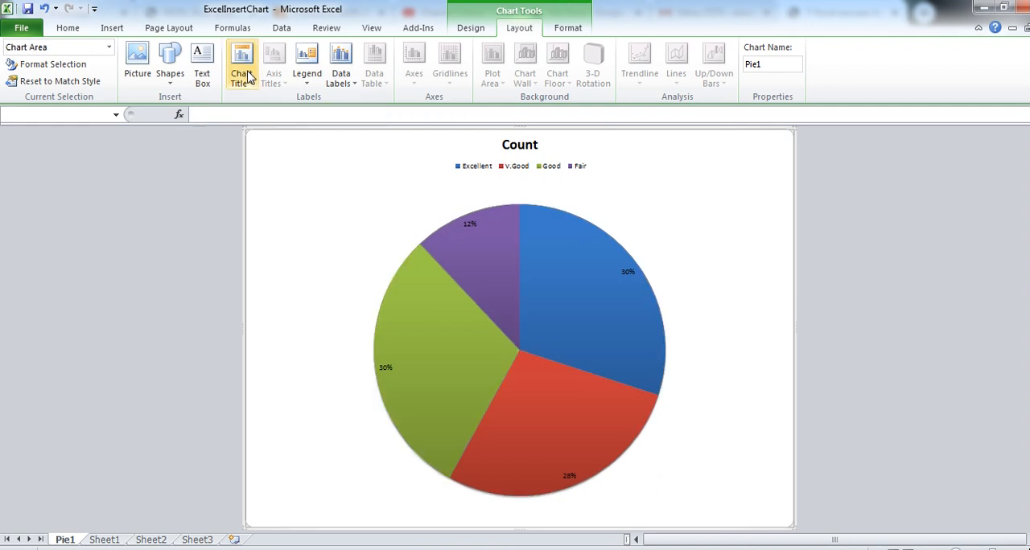
click(249, 86)
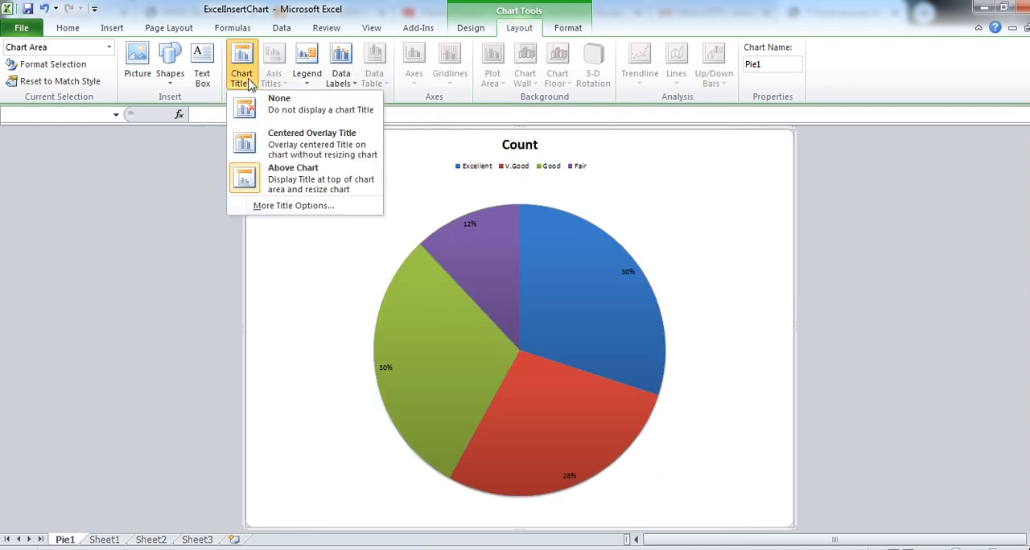
click(299, 147)
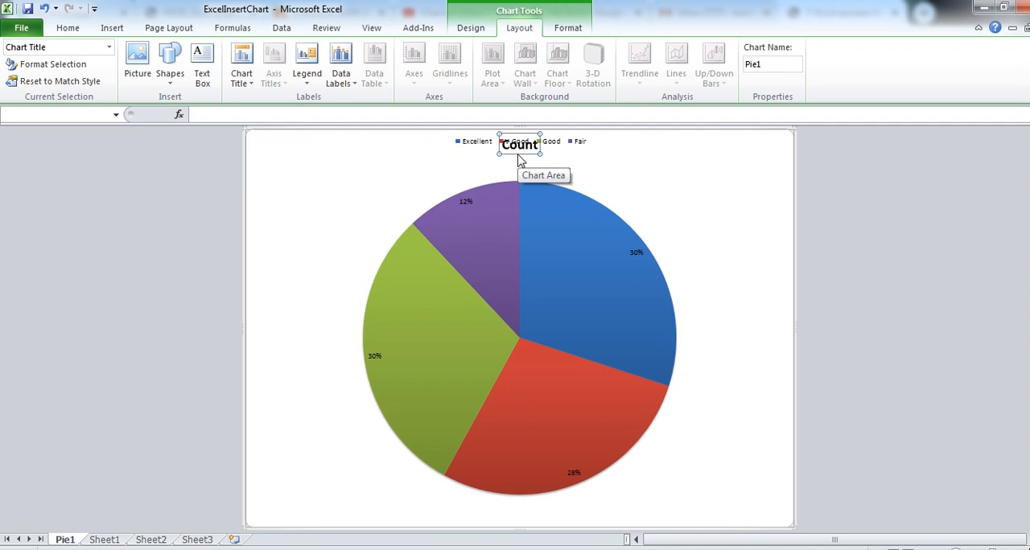
text(Sa)
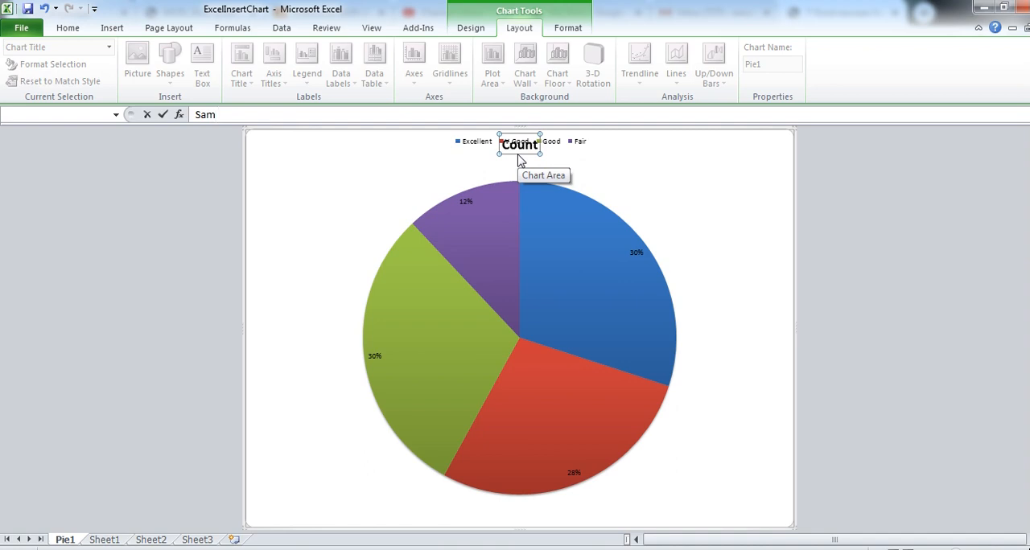
text(m)
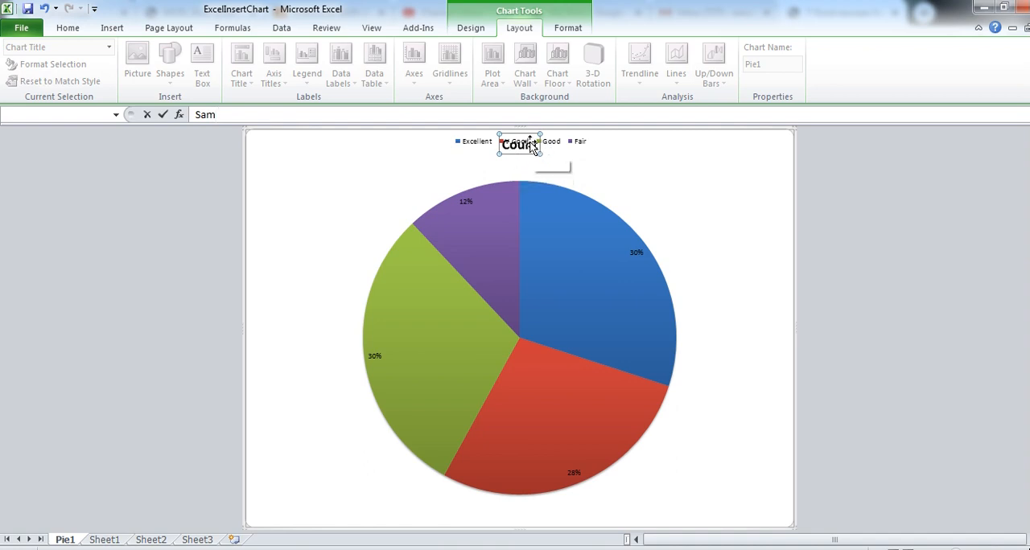
text(ple1)
key(Return)
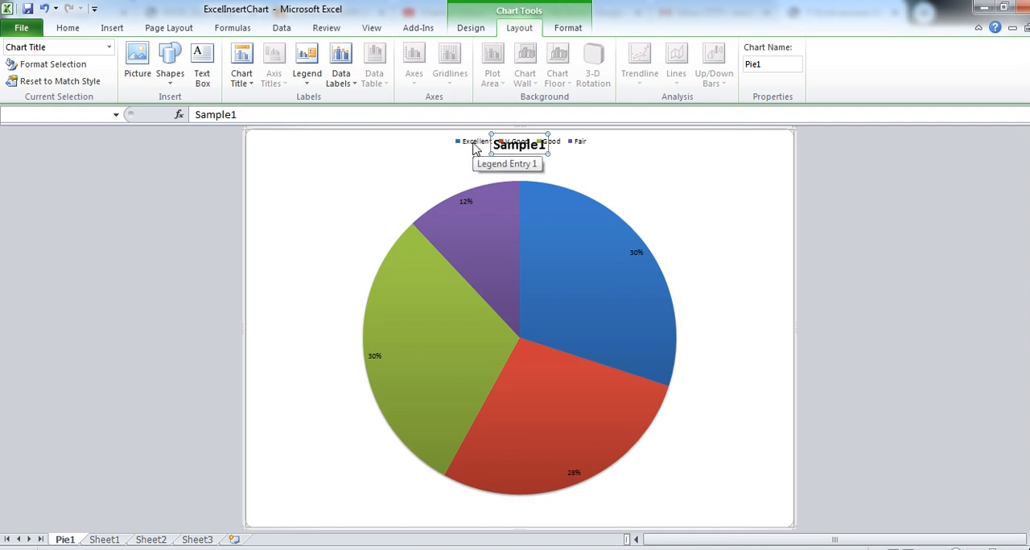
- Show the pie chart's legend at the left of the chart
click(311, 78)
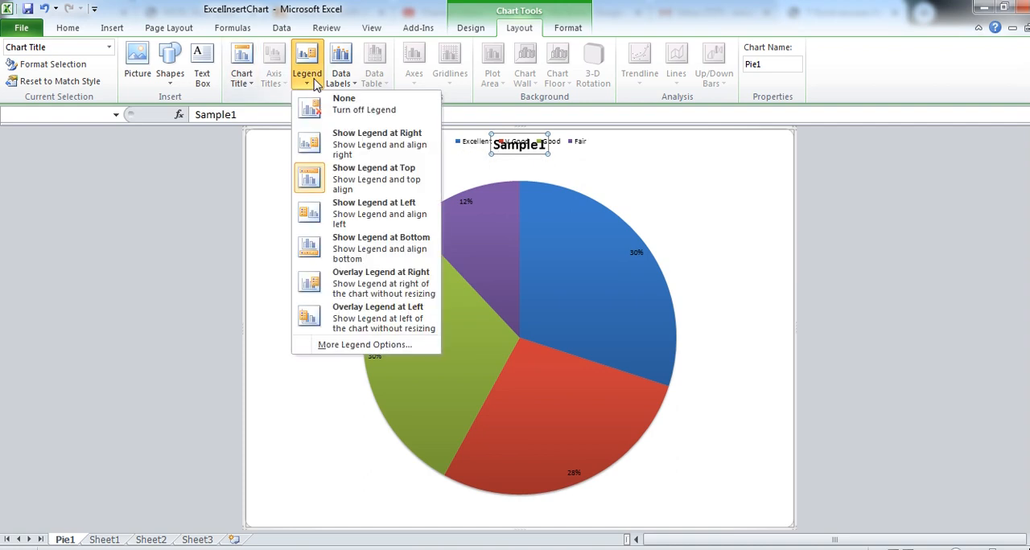
click(375, 212)
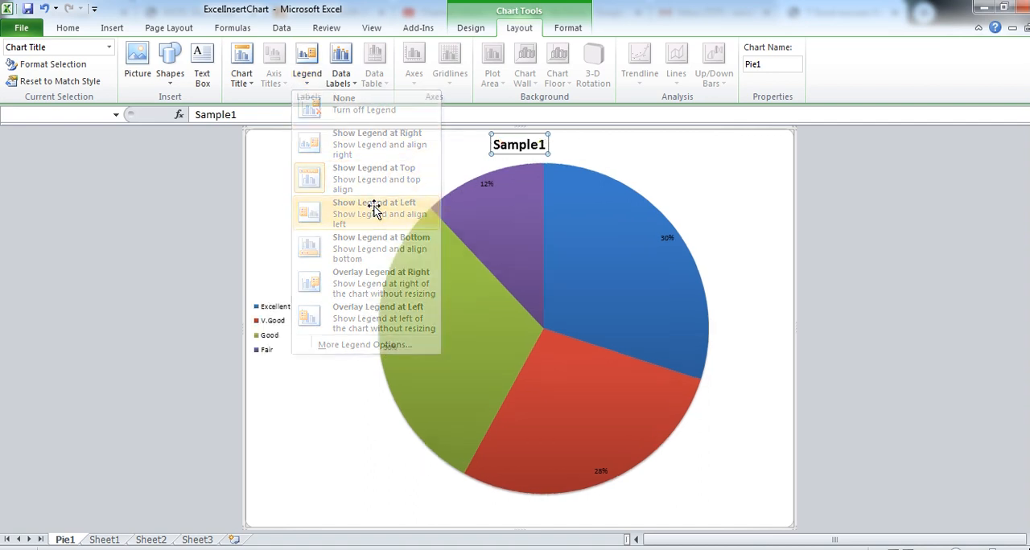
click(286, 338)
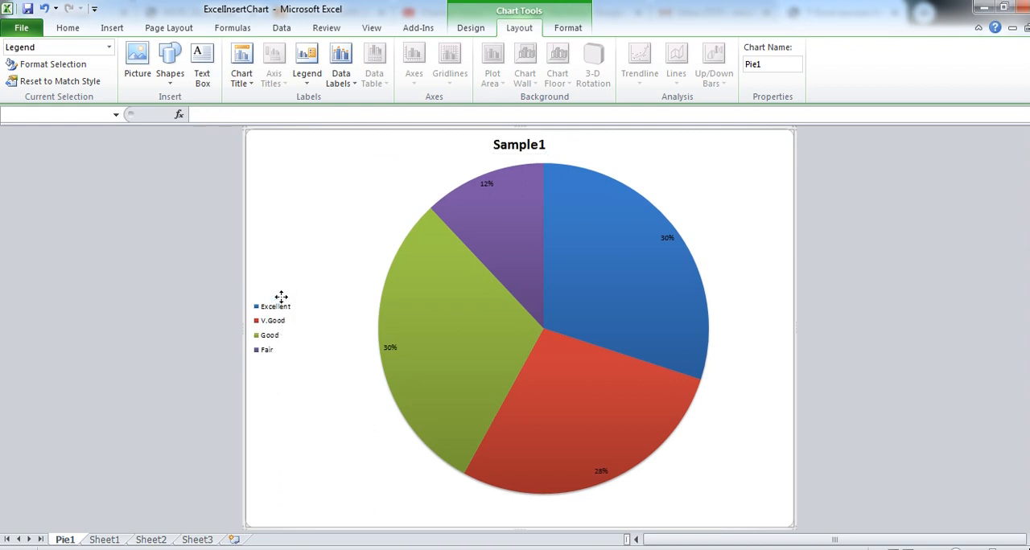
click(313, 311)
click(271, 314)
drag(283, 298, 282, 298)
click(314, 296)
click(272, 311)
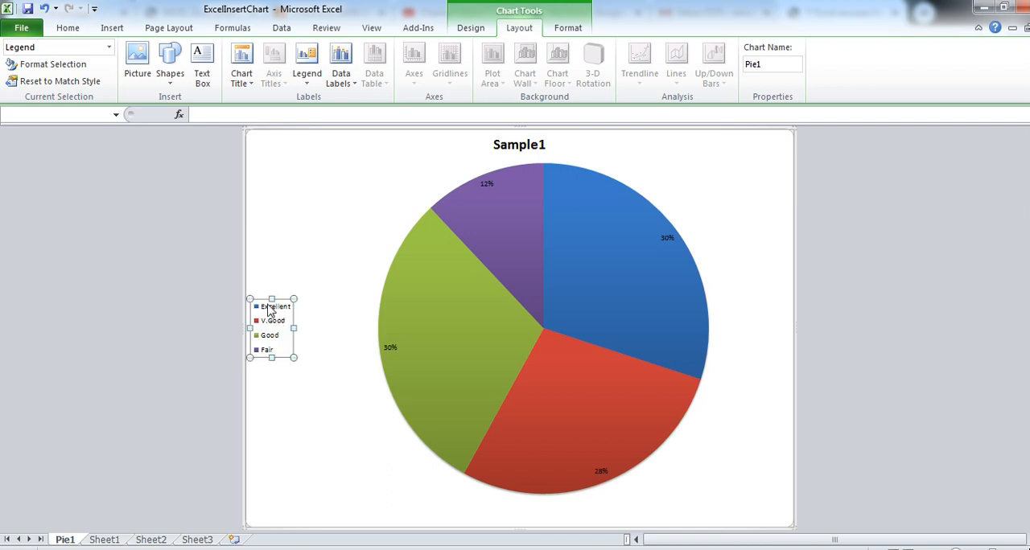
drag(257, 299, 258, 297)
click(278, 296)
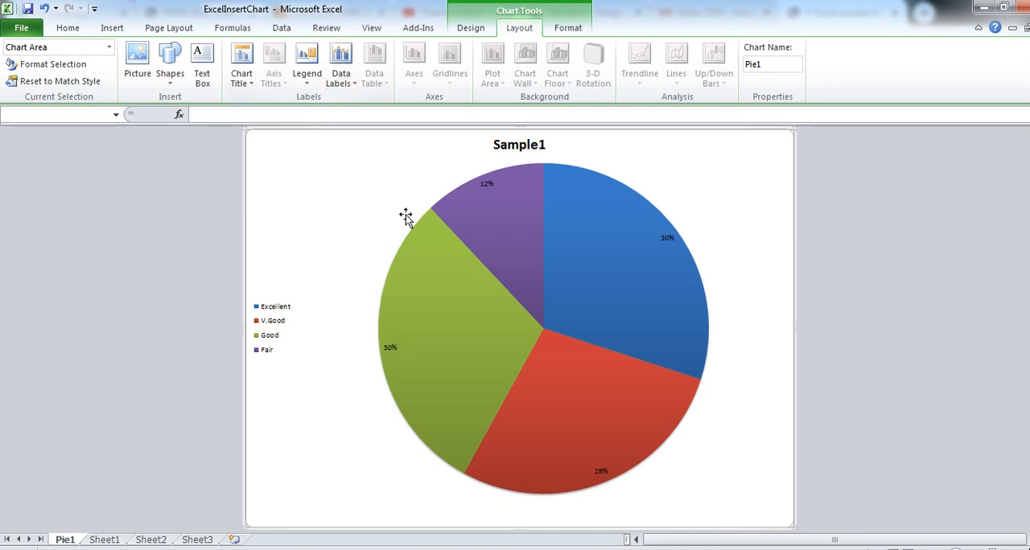
click(509, 144)
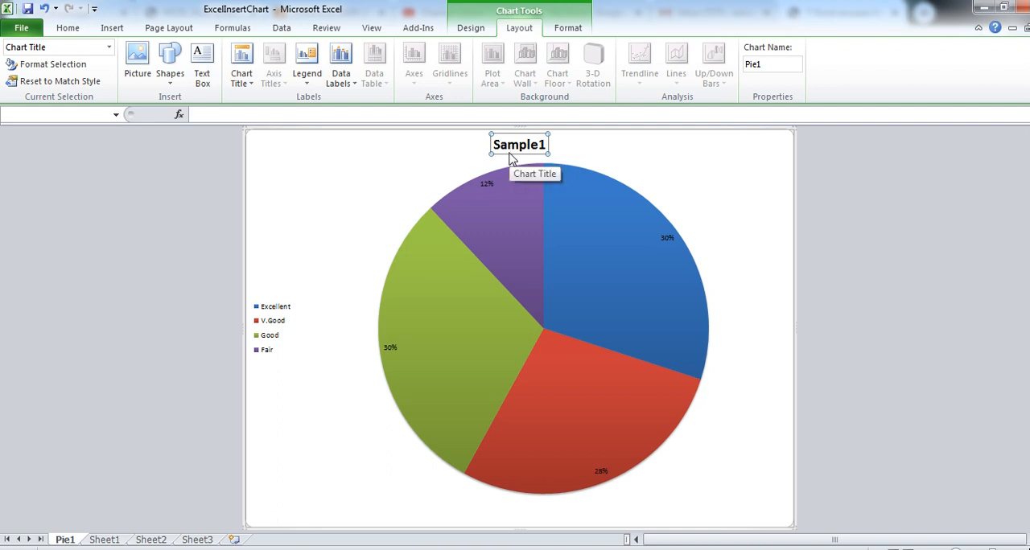
click(487, 144)
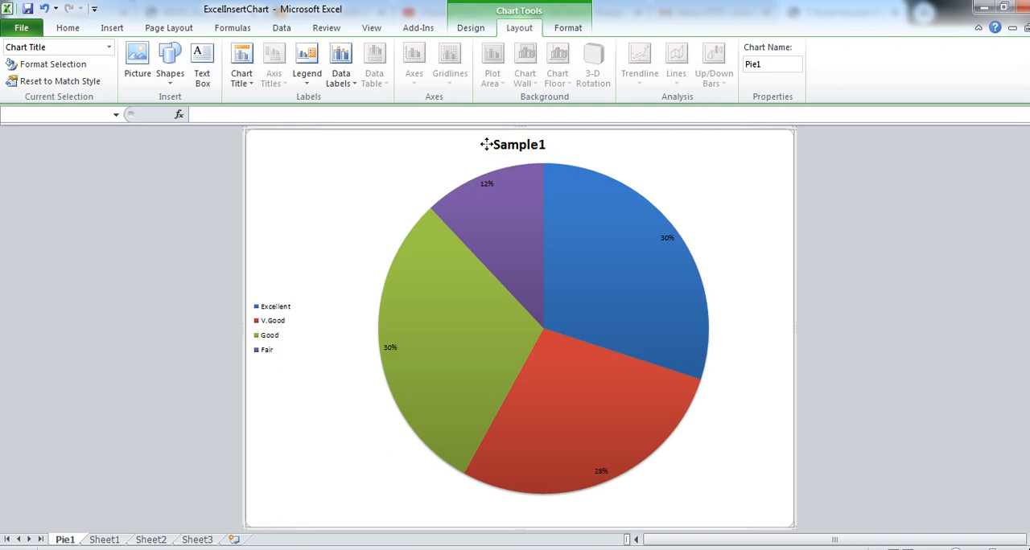
click(463, 142)
click(307, 74)
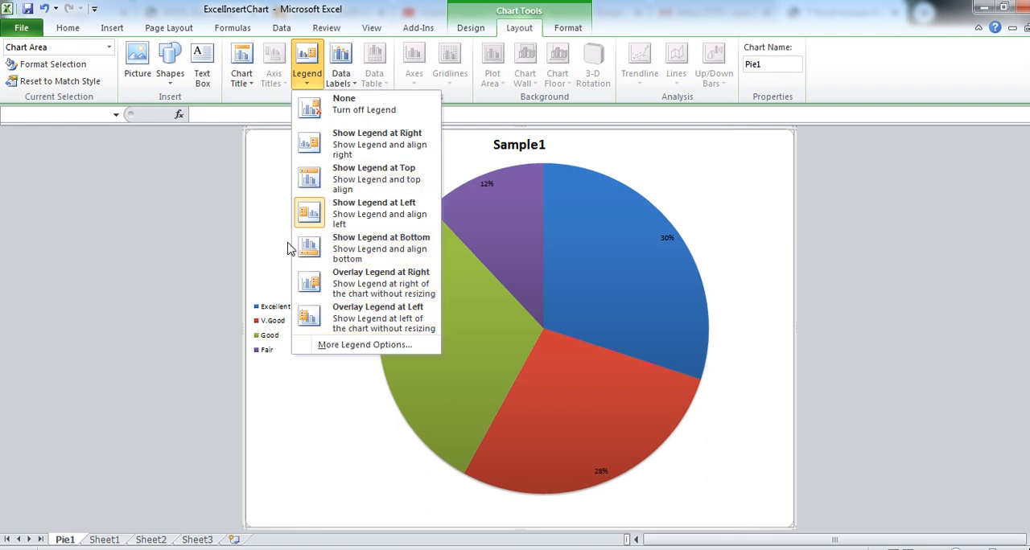
click(267, 188)
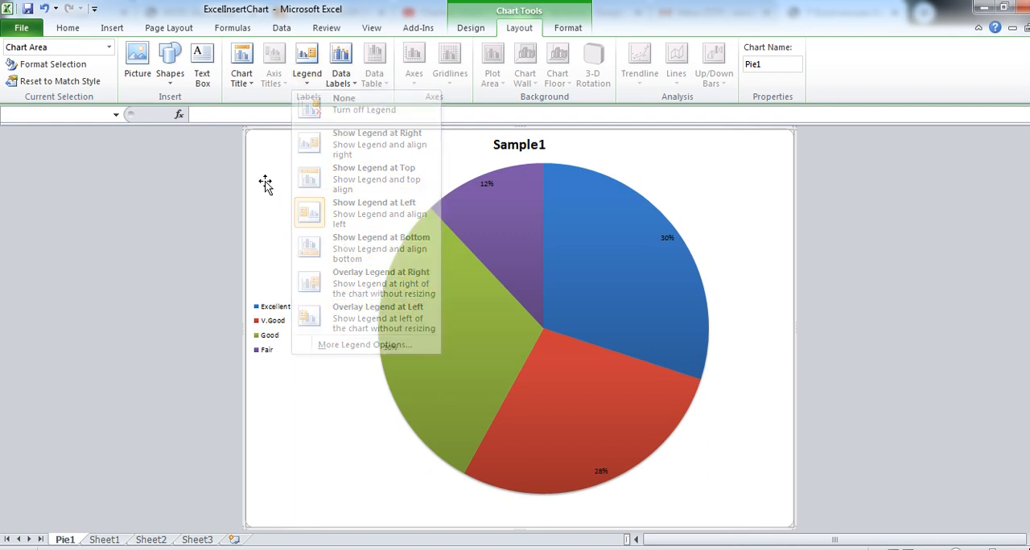
- Try the pie chart without data labels and with Outside End labels, and settle on Inside End
click(343, 79)
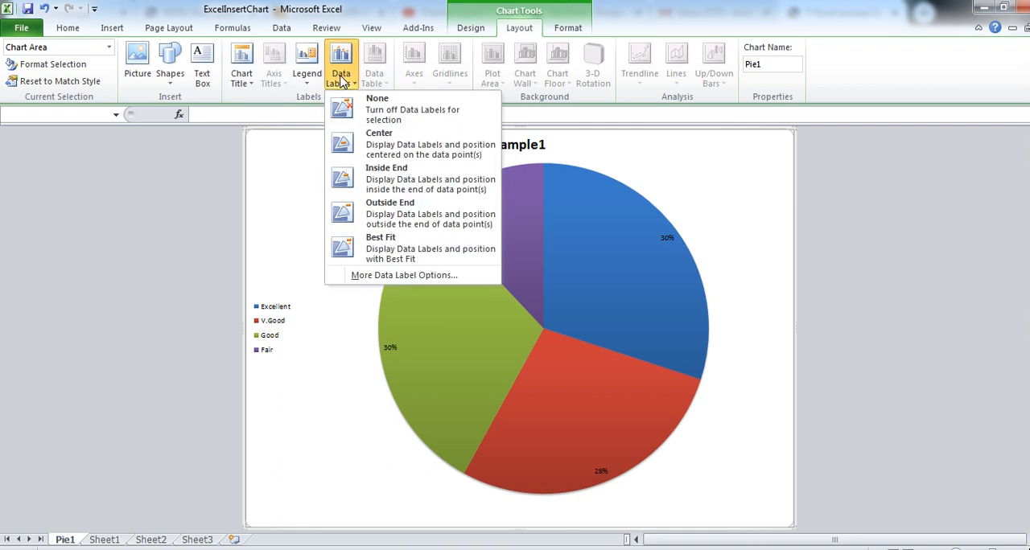
click(379, 121)
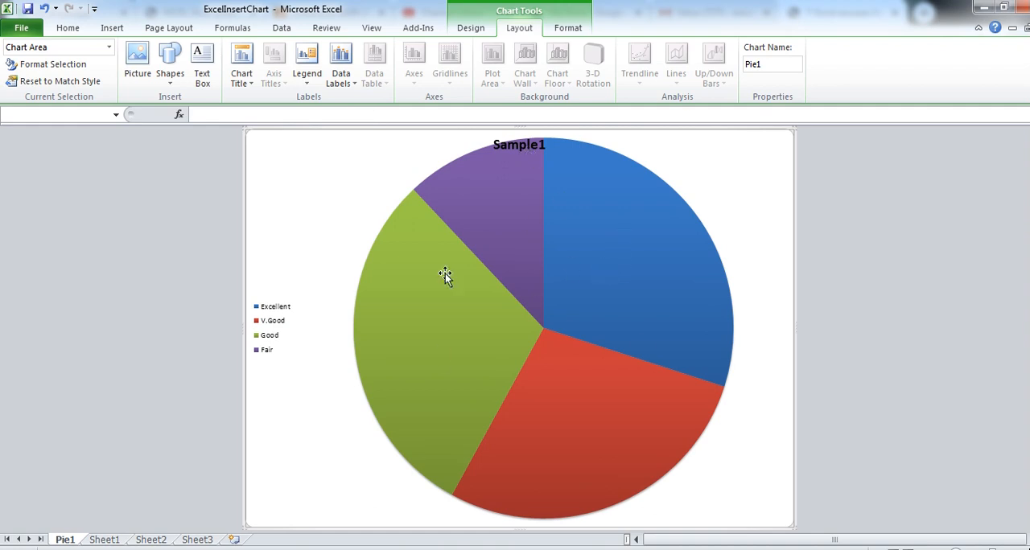
click(339, 83)
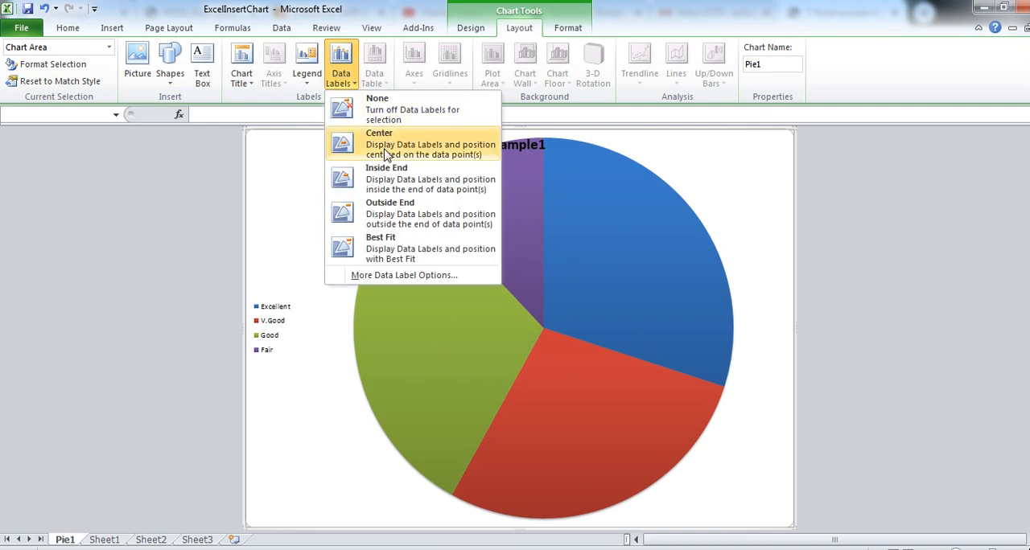
click(394, 211)
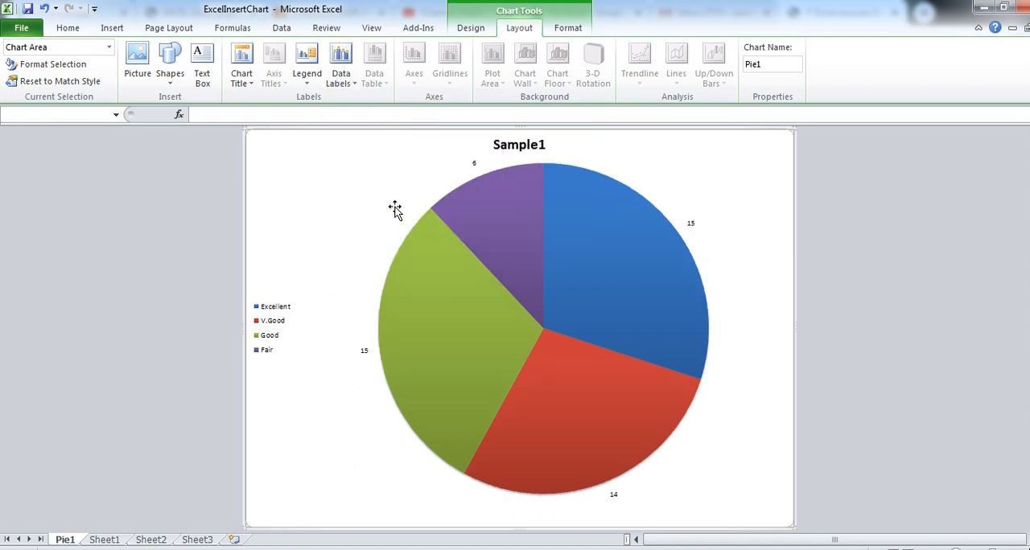
click(341, 70)
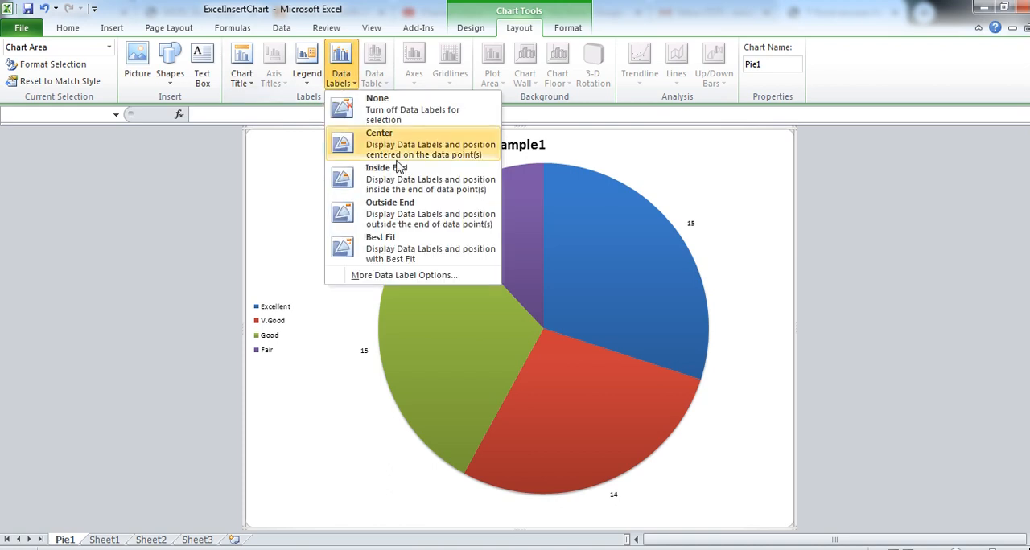
click(397, 178)
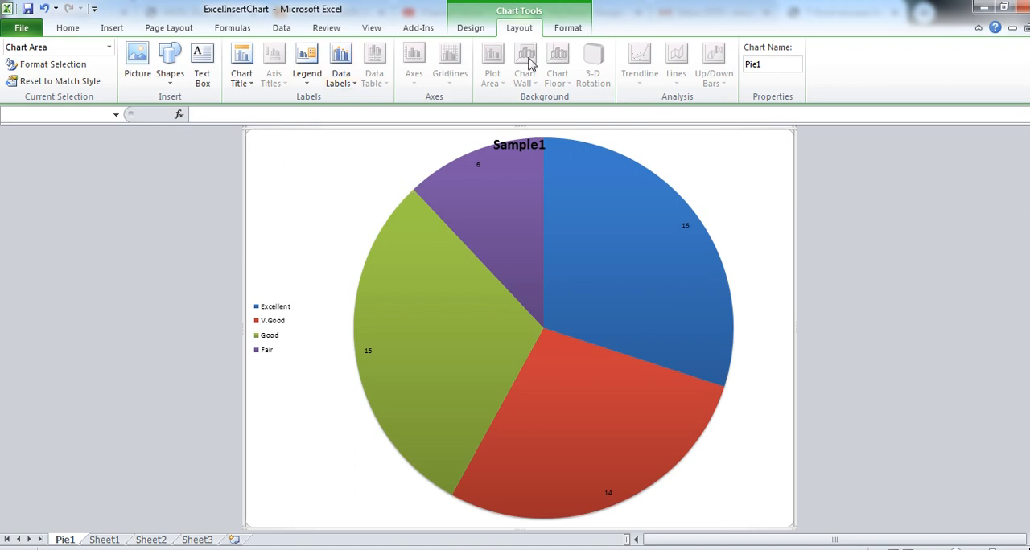
- Try a solid green shape style on the pie chart's plot area and settle on the orange one
click(568, 33)
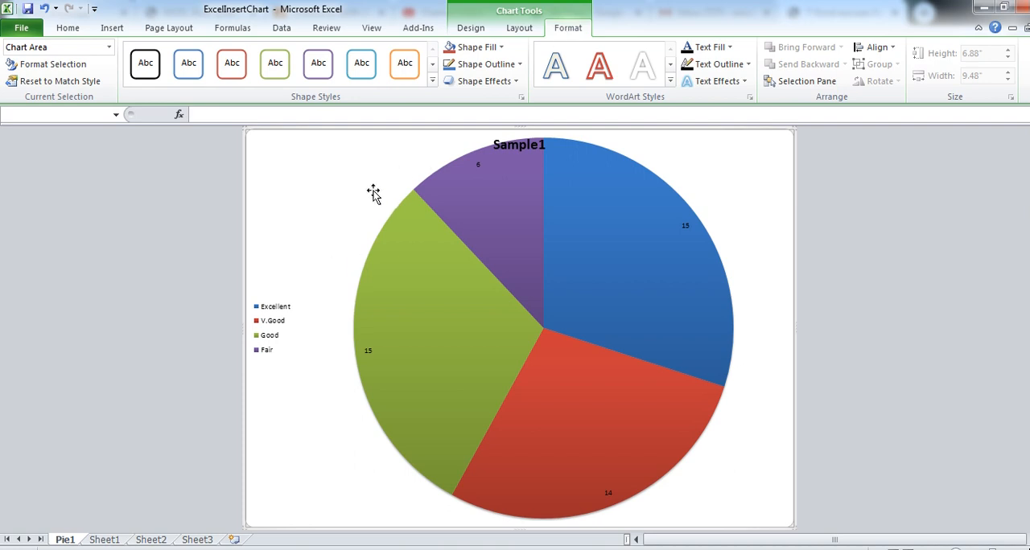
click(364, 220)
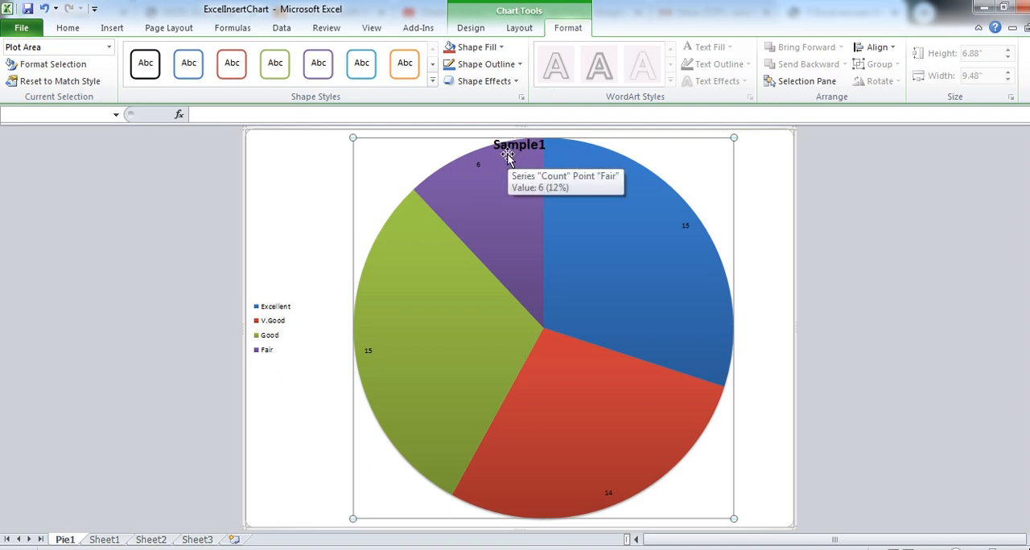
click(432, 81)
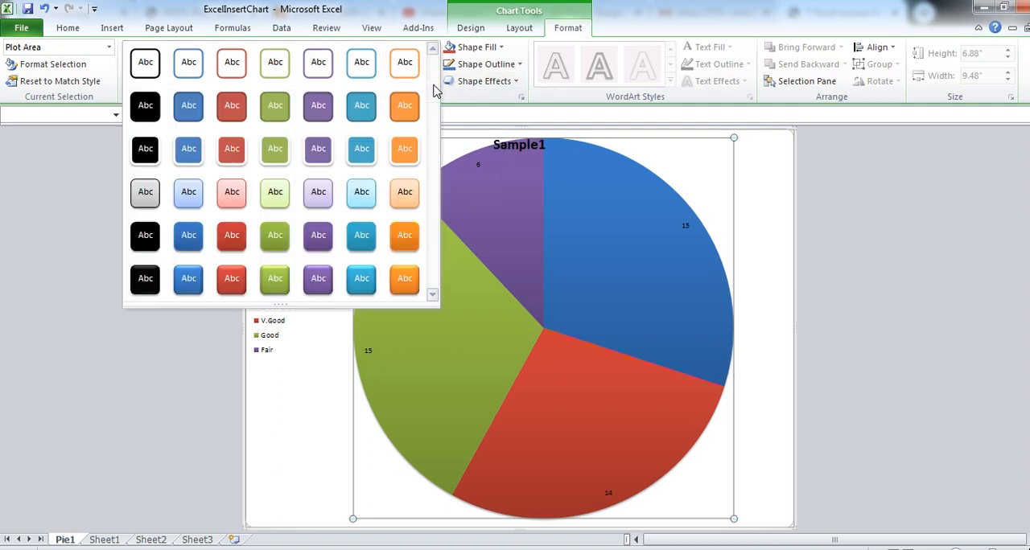
click(273, 233)
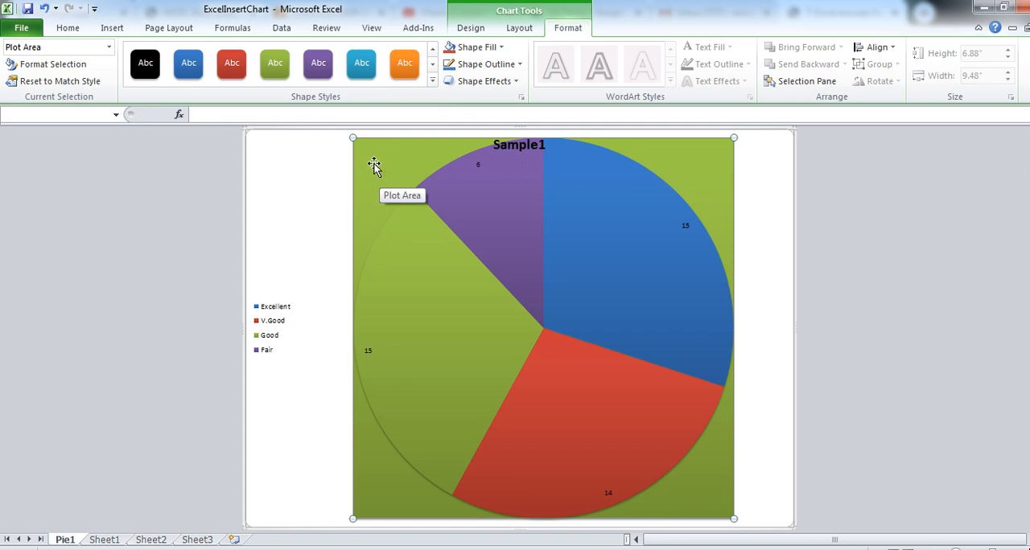
click(406, 71)
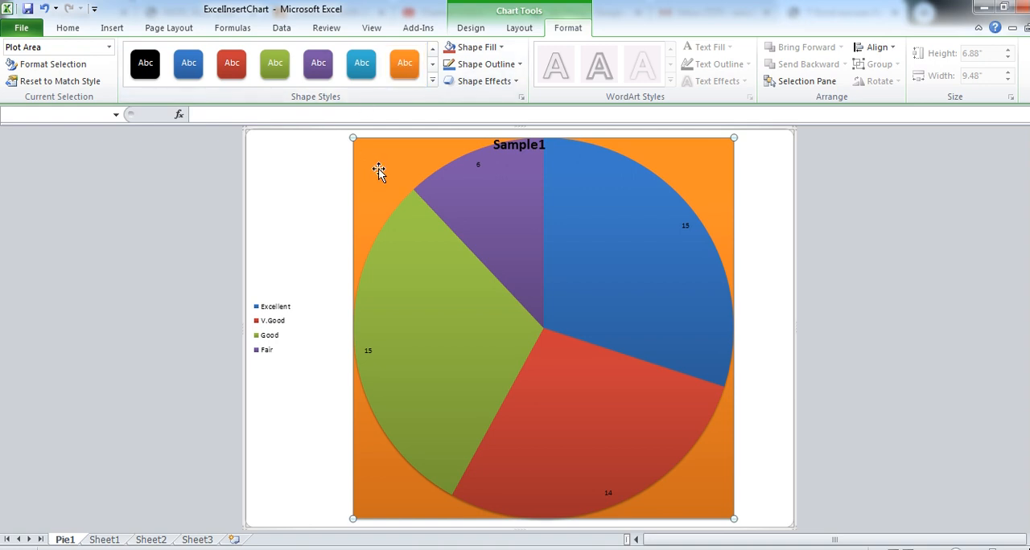
- Fill the plot area with the Gclass picture from the My Pictures folder
click(501, 50)
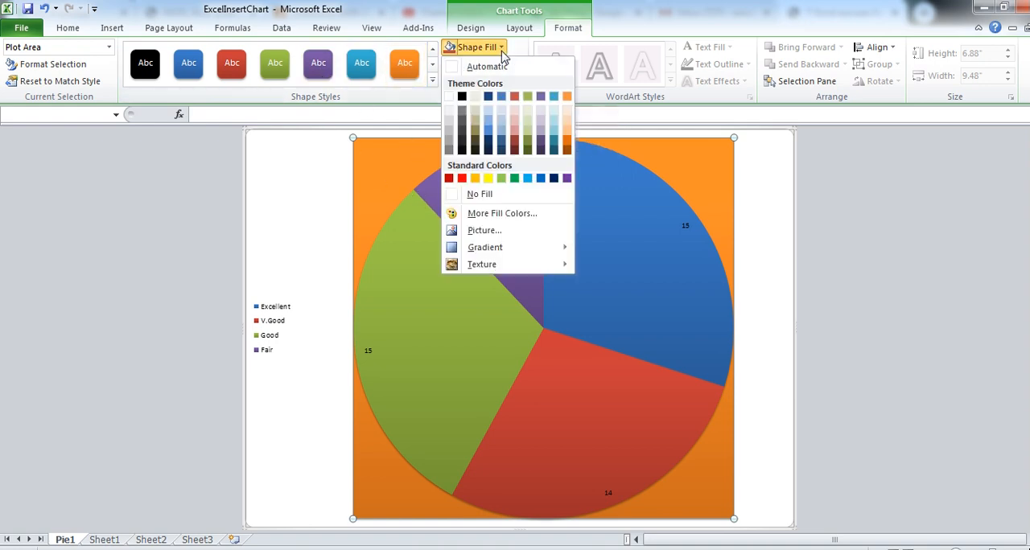
click(531, 231)
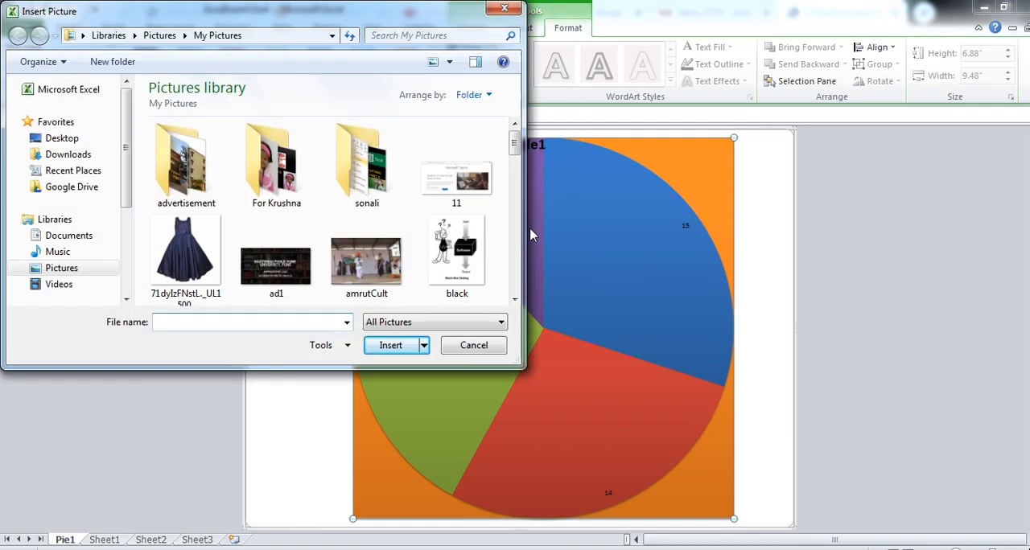
drag(516, 151, 520, 219)
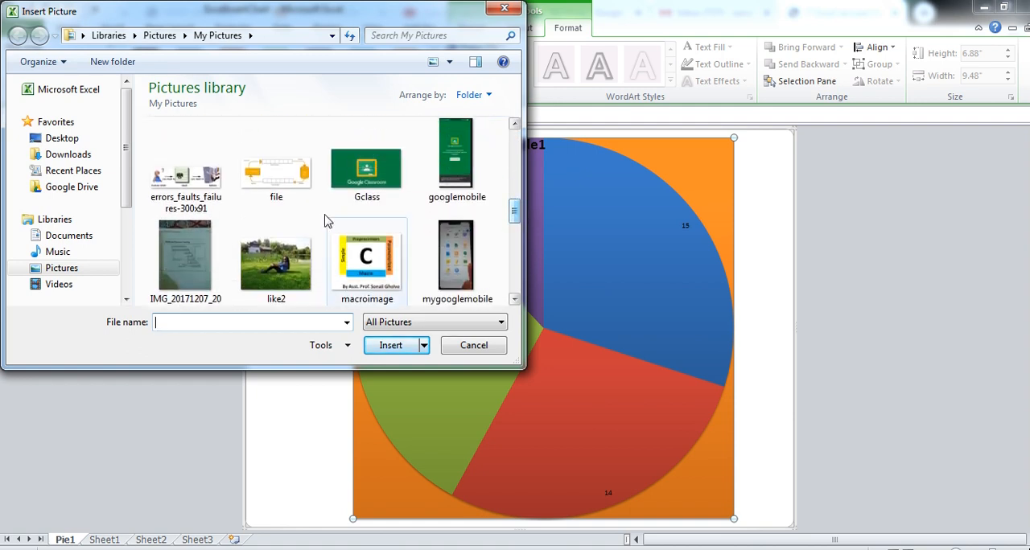
click(354, 165)
click(392, 346)
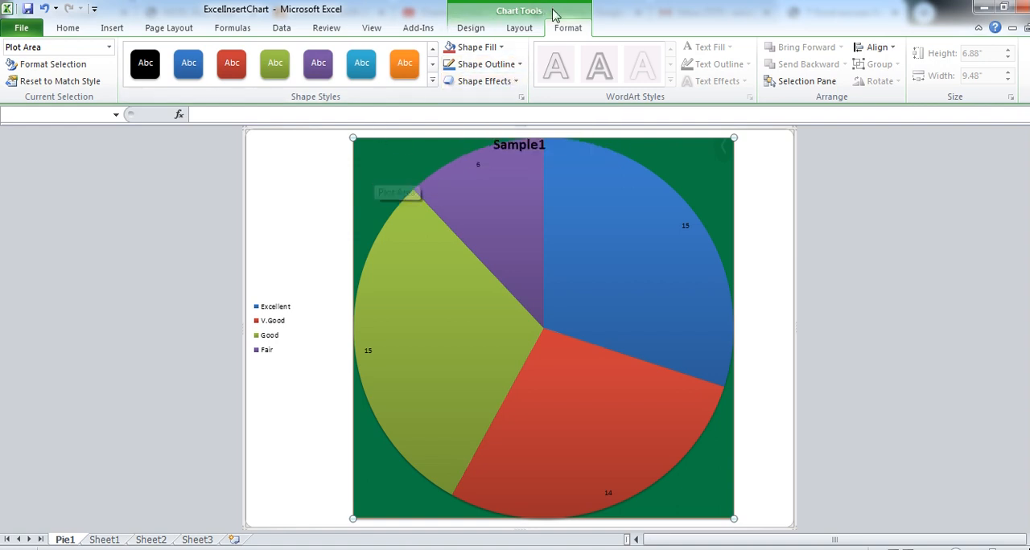
click(520, 29)
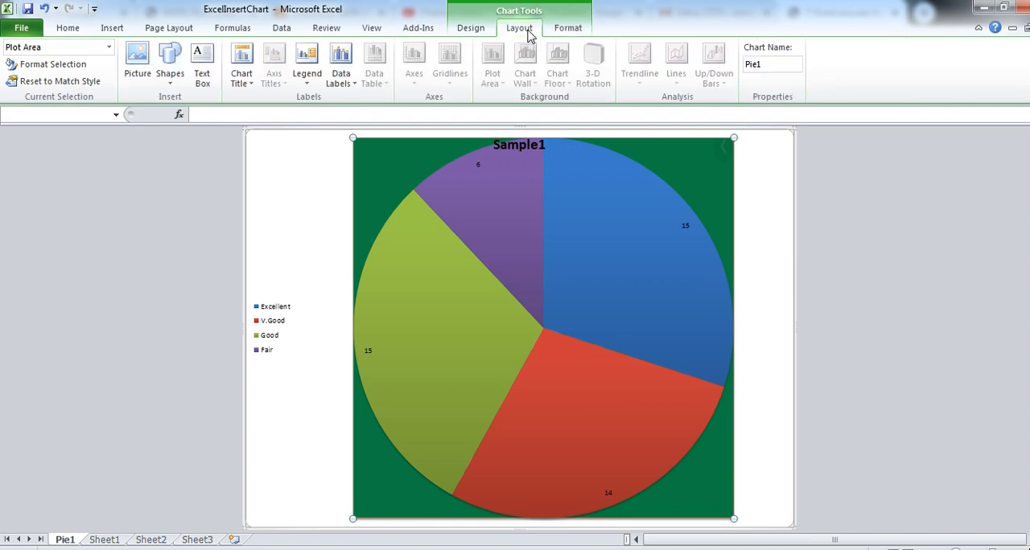
click(472, 31)
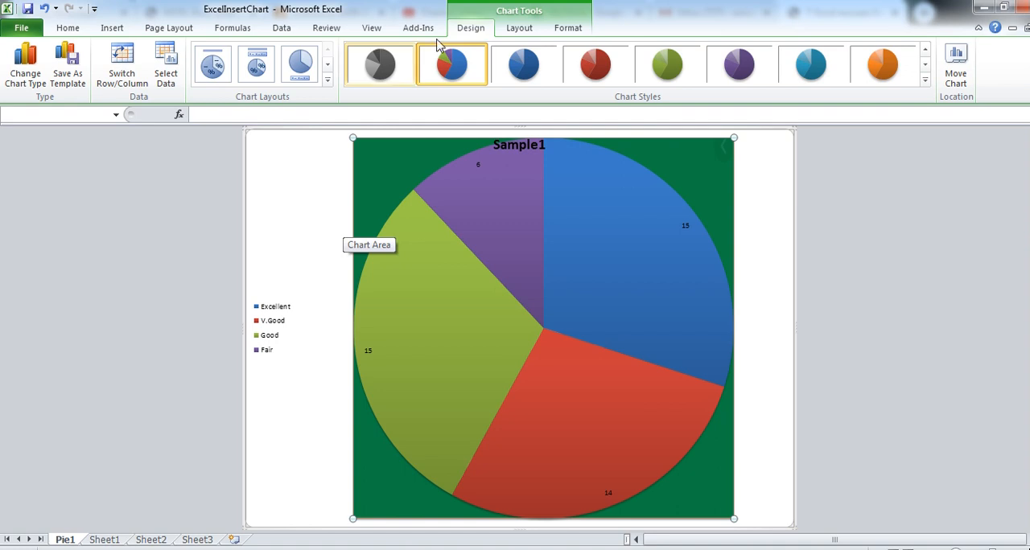
click(306, 205)
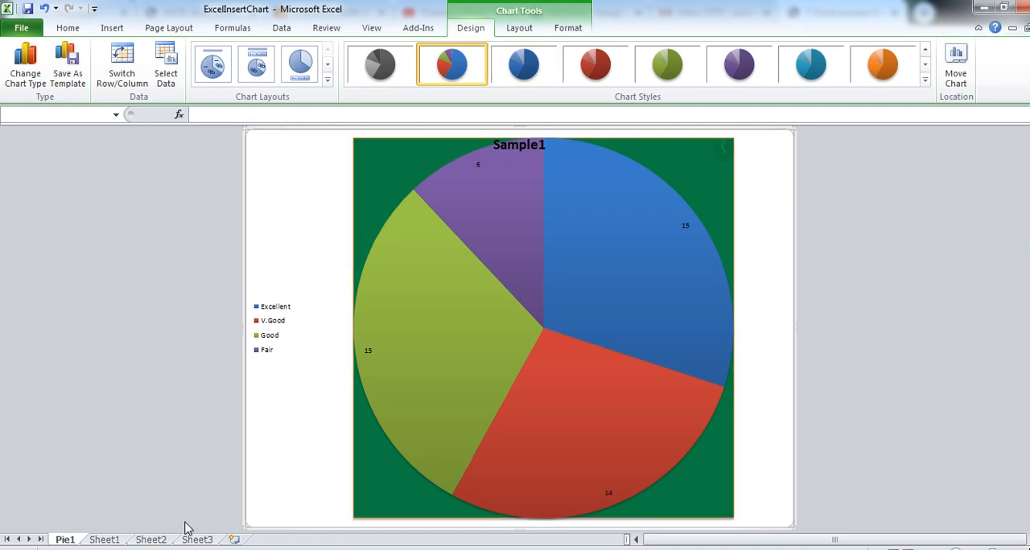
- Insert a 2-D line chart with markers from the Year, UG admissions and PG Admi table (B12:D17) on Sheet1
click(104, 540)
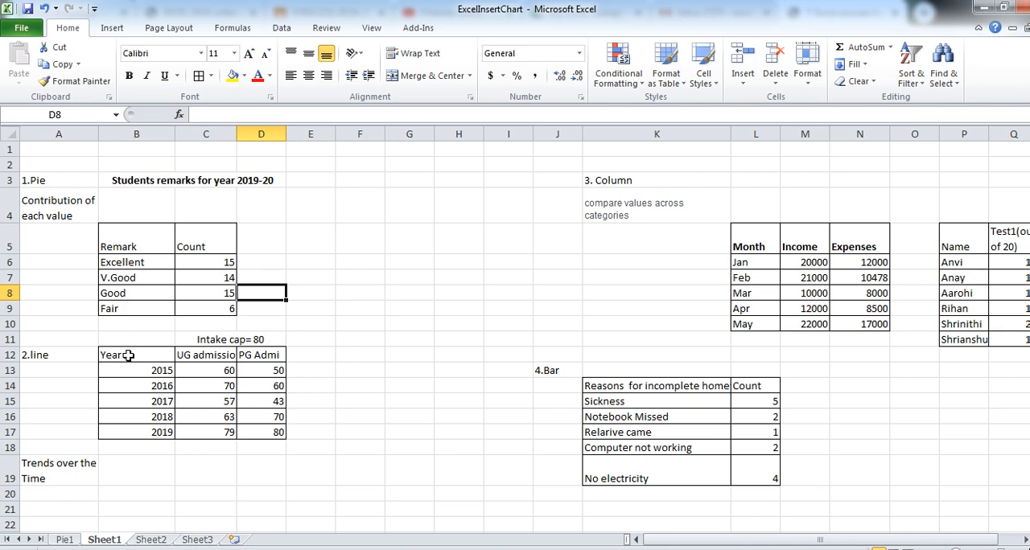
drag(128, 355, 265, 433)
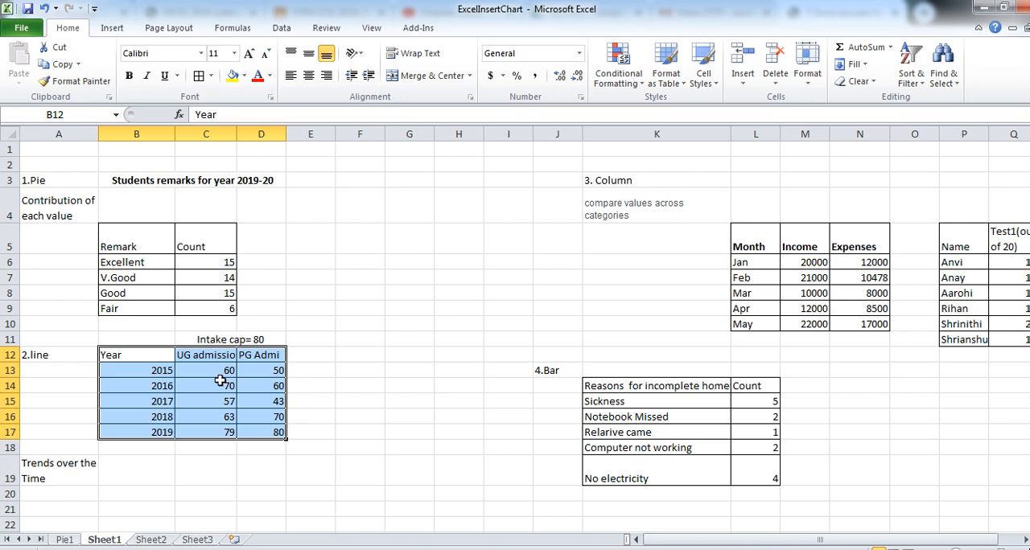
click(113, 28)
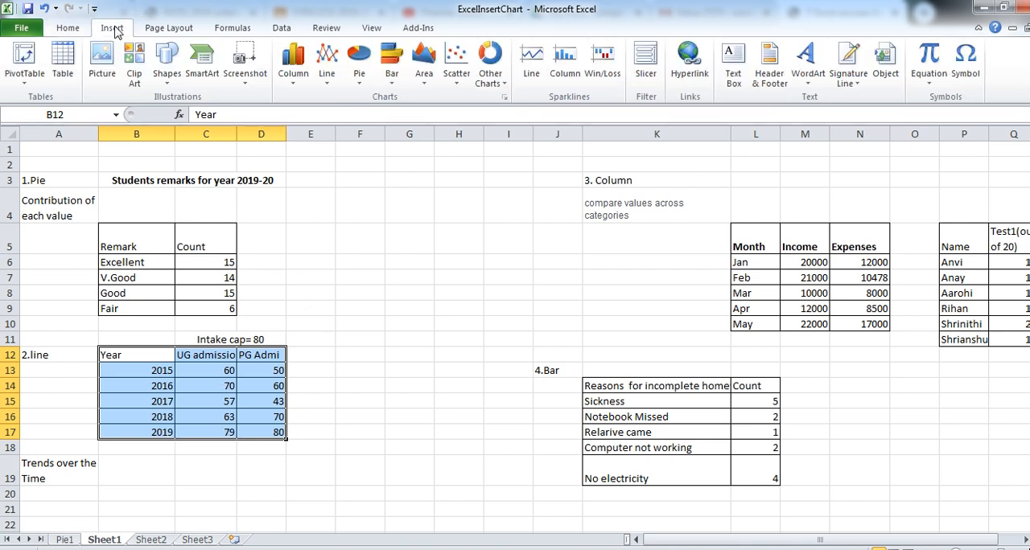
click(328, 73)
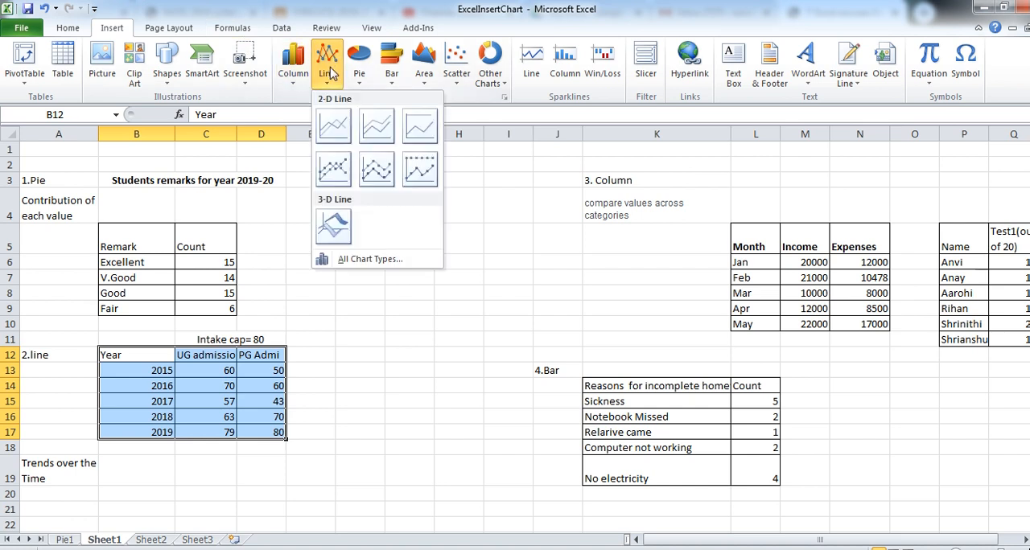
click(338, 169)
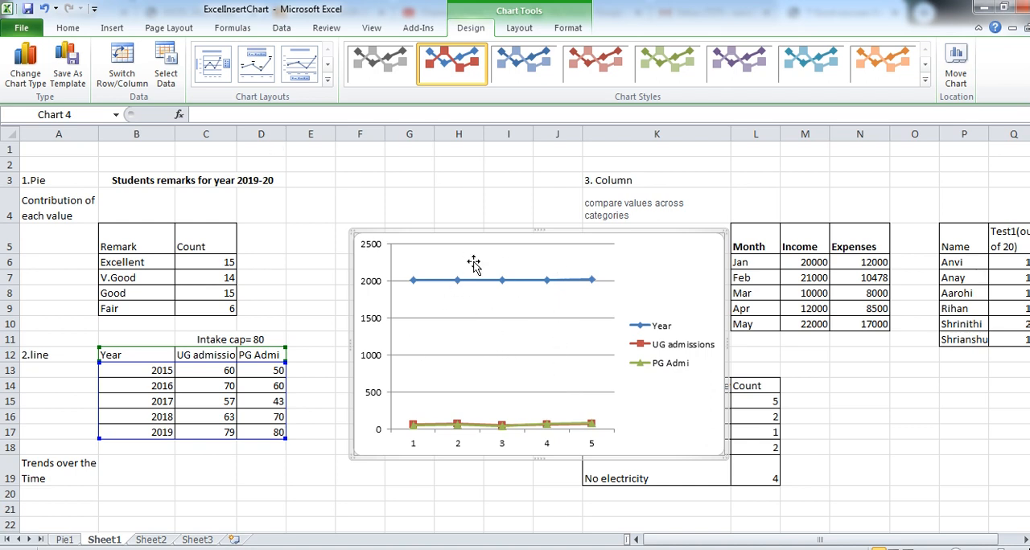
- Remove the Year series from the line chart's data source
click(167, 71)
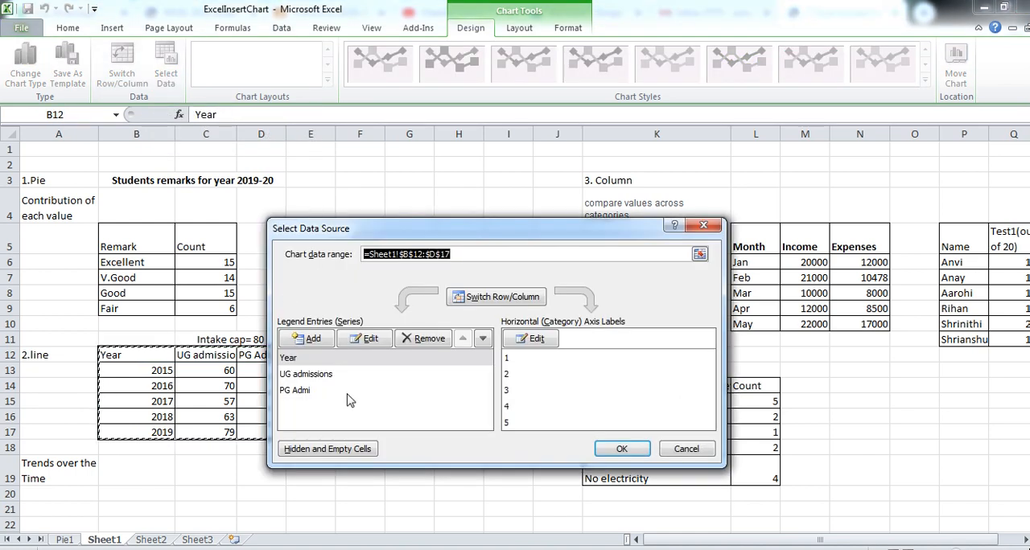
click(321, 362)
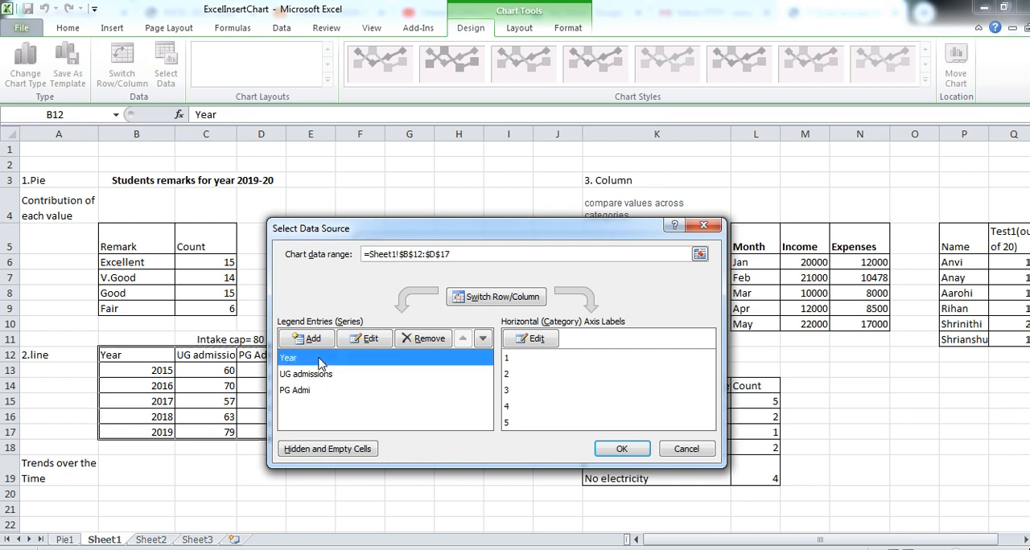
click(429, 341)
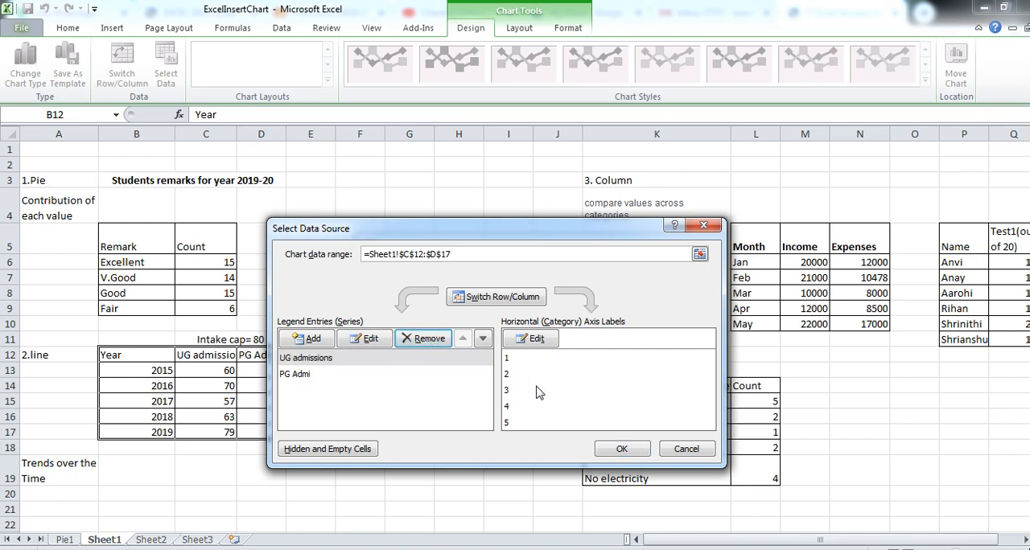
- Use the years in B13:B17 as the line chart's horizontal axis labels and apply the data source changes
click(532, 344)
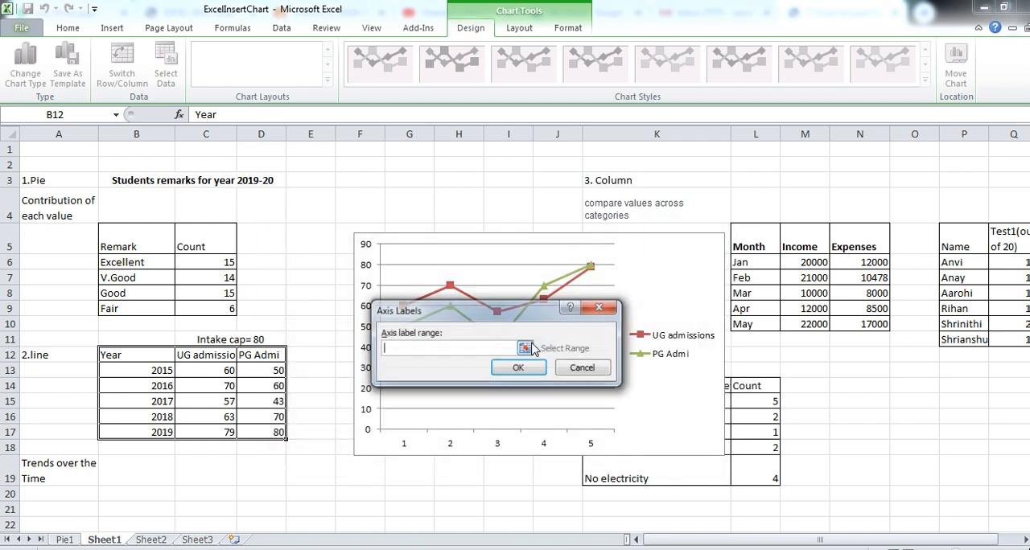
drag(153, 370, 151, 432)
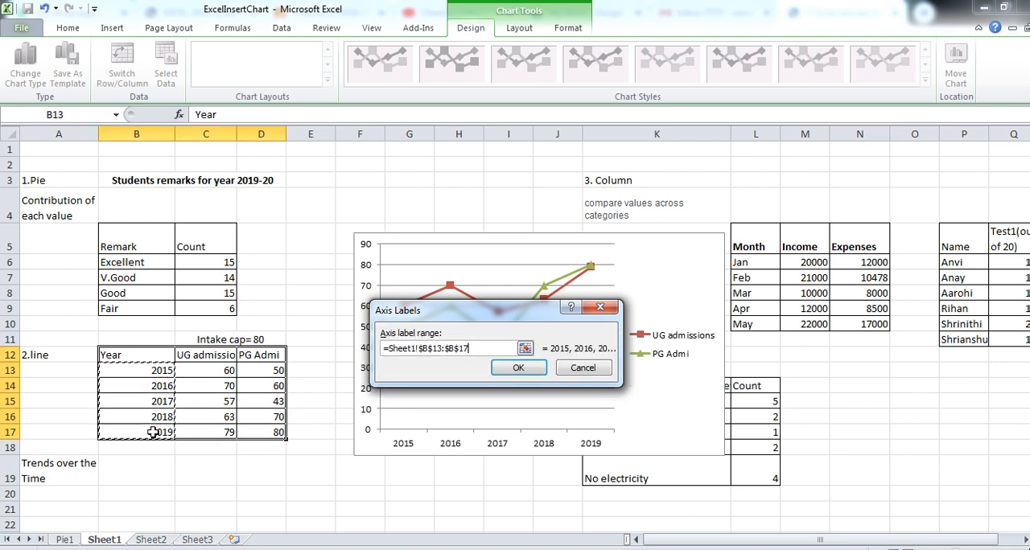
click(521, 368)
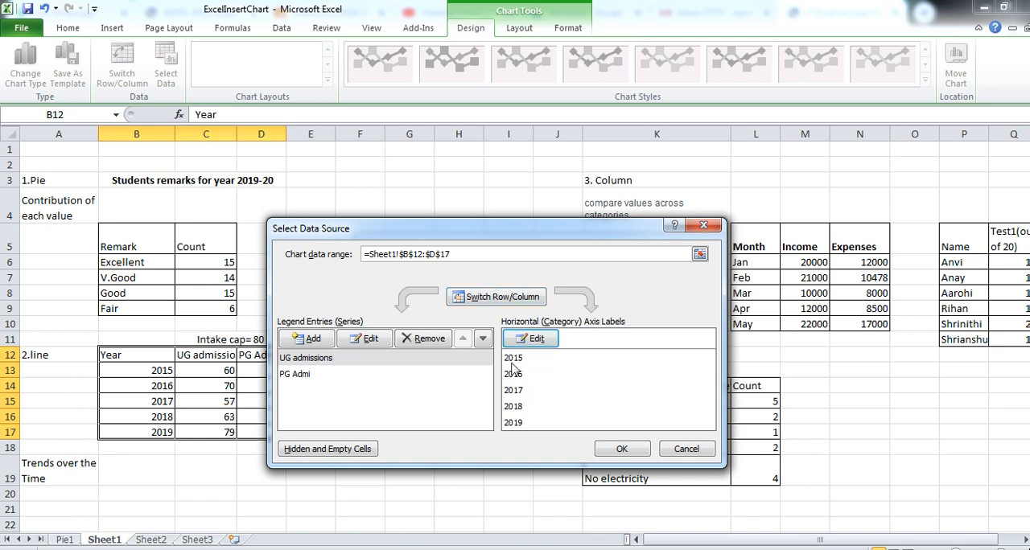
click(620, 451)
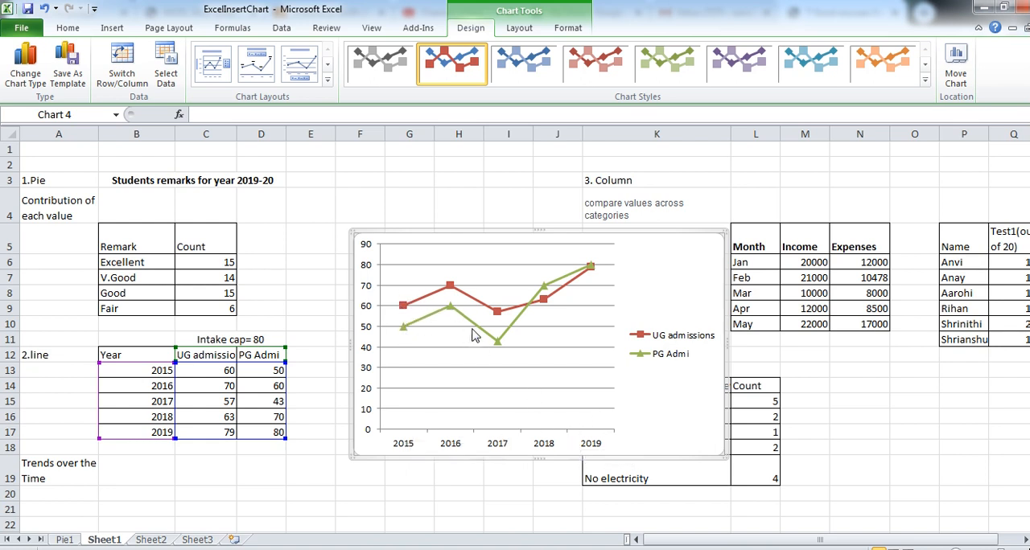
- Apply the chart layout with a chart title, vertical axis title and data table to the line chart
mouse_move(519, 312)
click(925, 83)
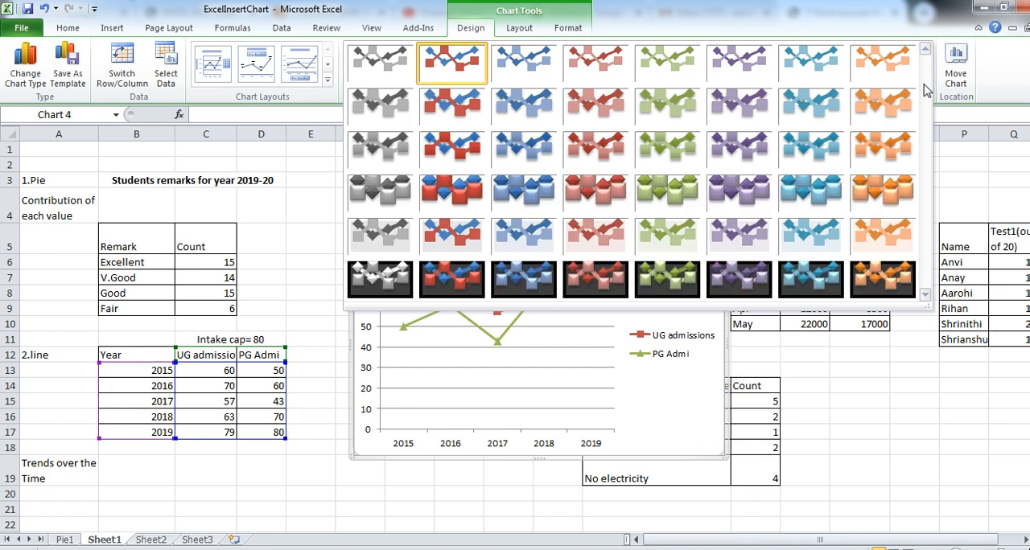
click(328, 83)
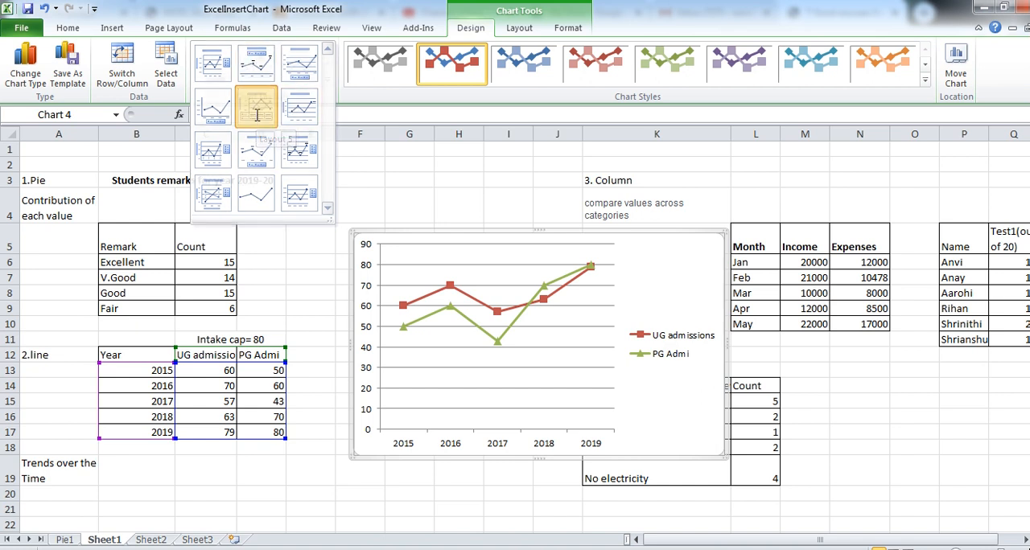
click(257, 113)
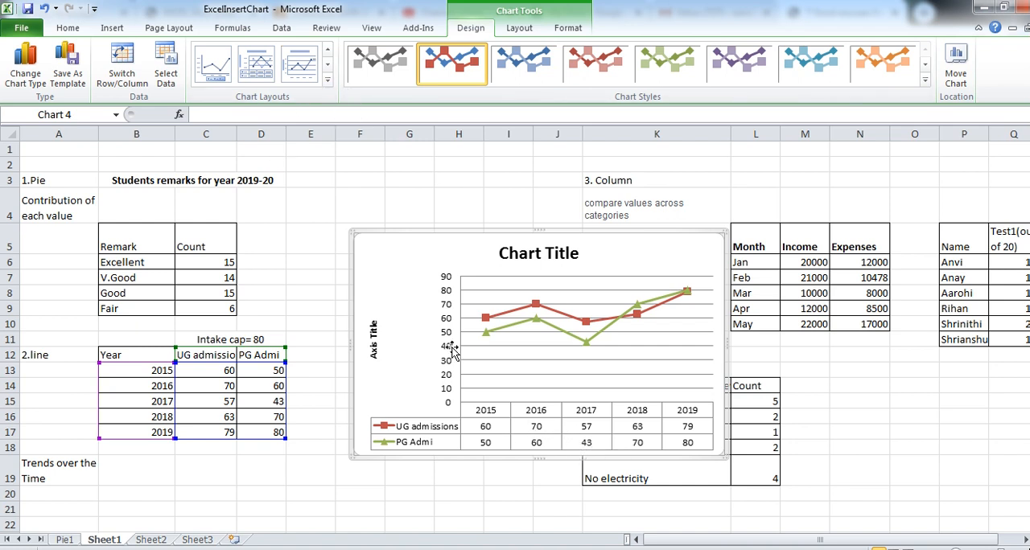
click(328, 80)
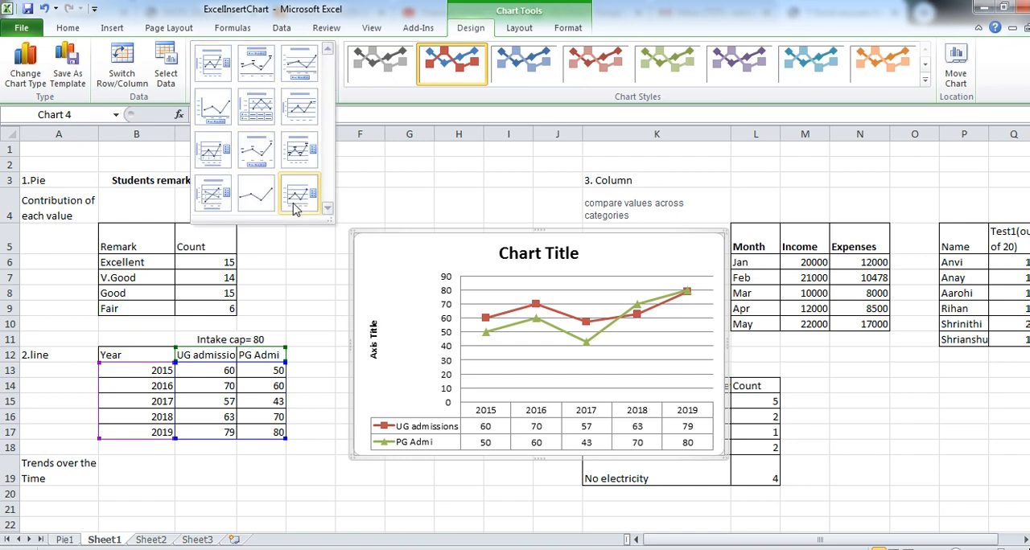
click(416, 388)
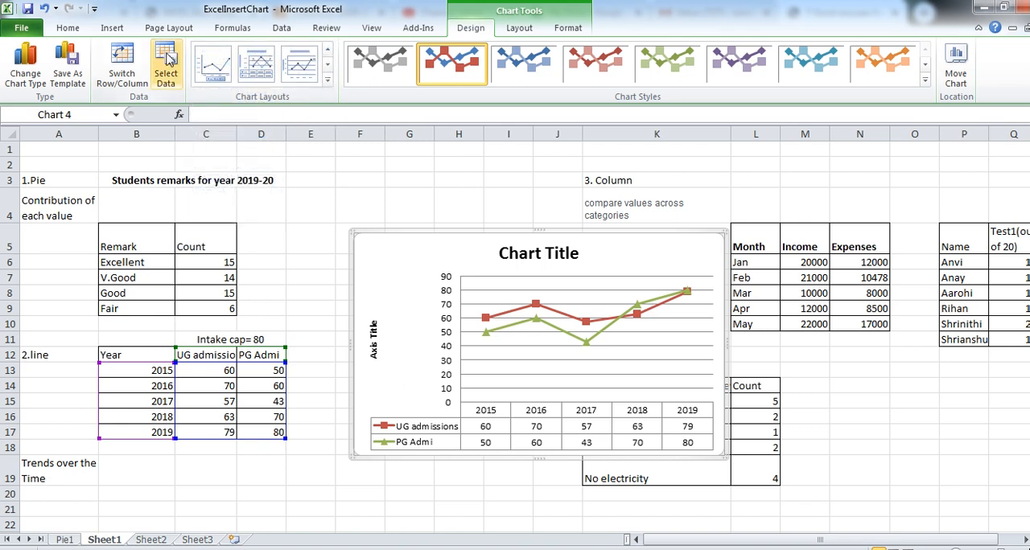
- Try to replace the text of the rotated vertical axis title with "Count"
click(519, 29)
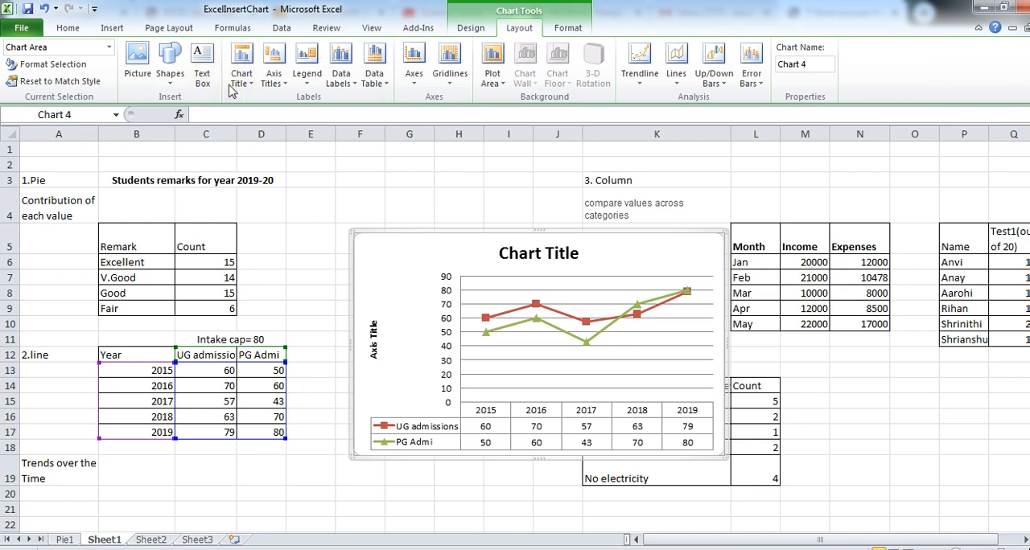
click(278, 84)
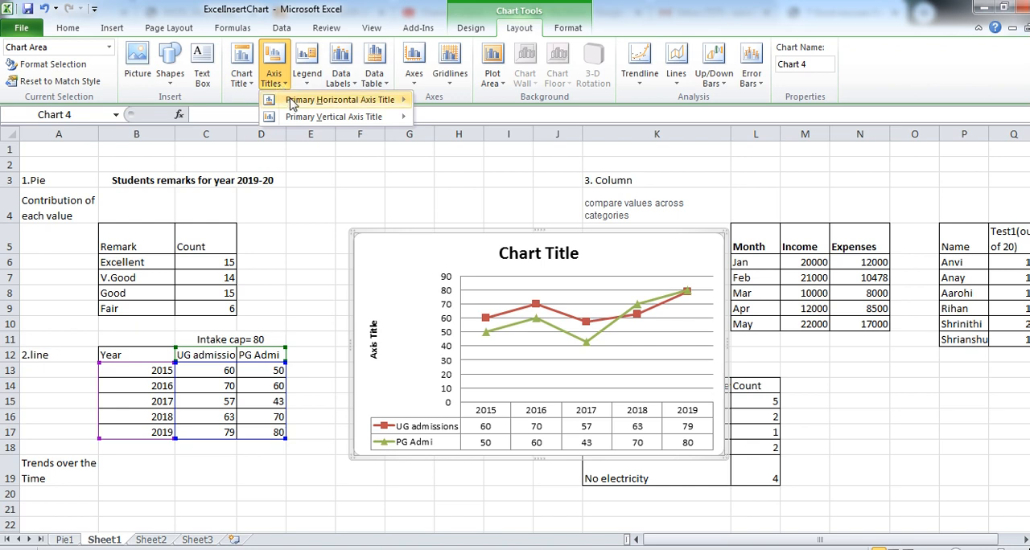
mouse_move(304, 121)
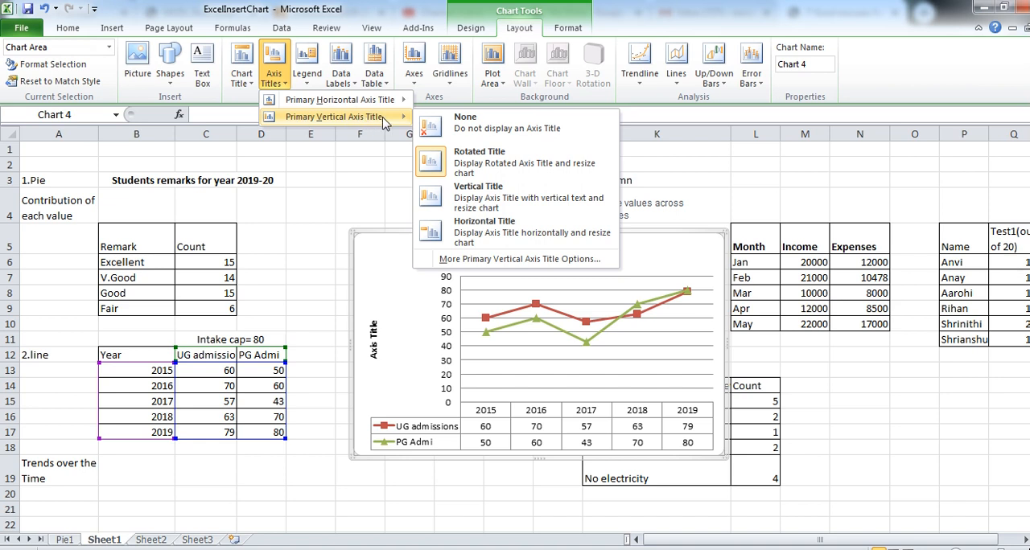
click(469, 168)
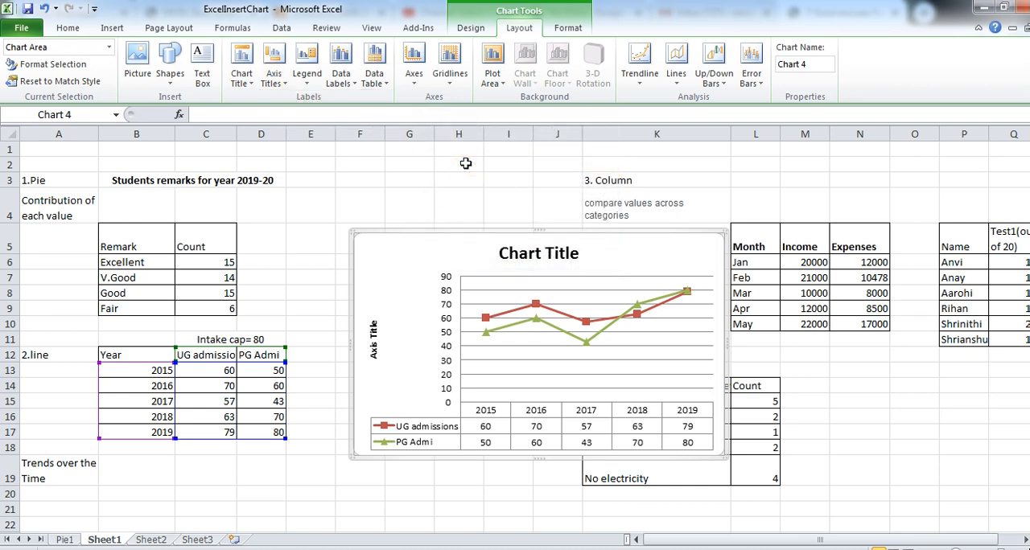
click(374, 345)
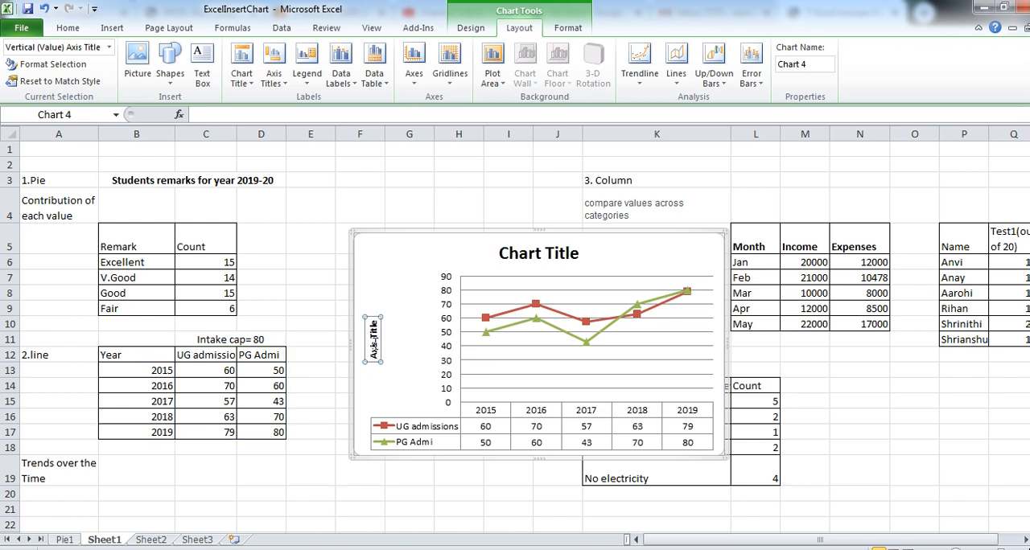
key(Delete)
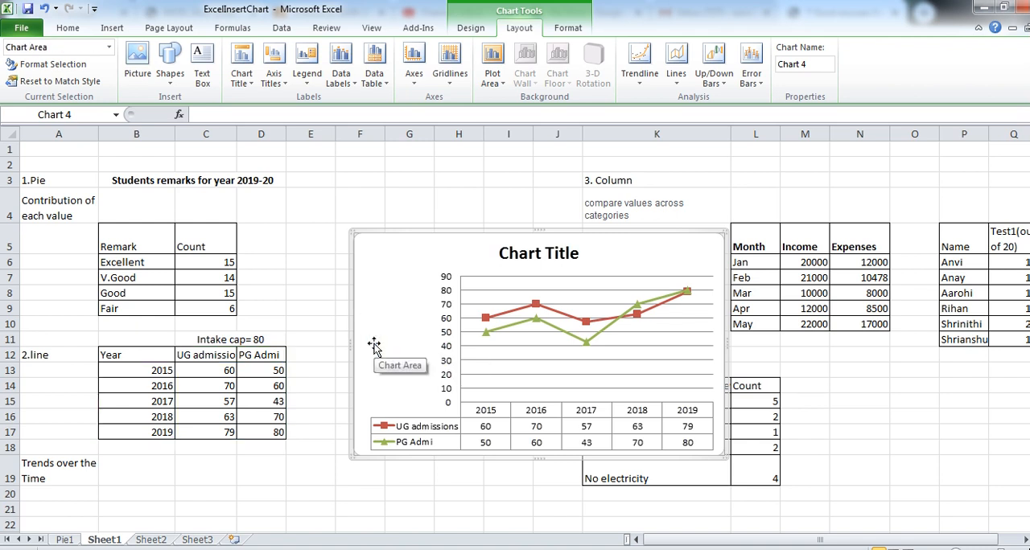
text(Count)
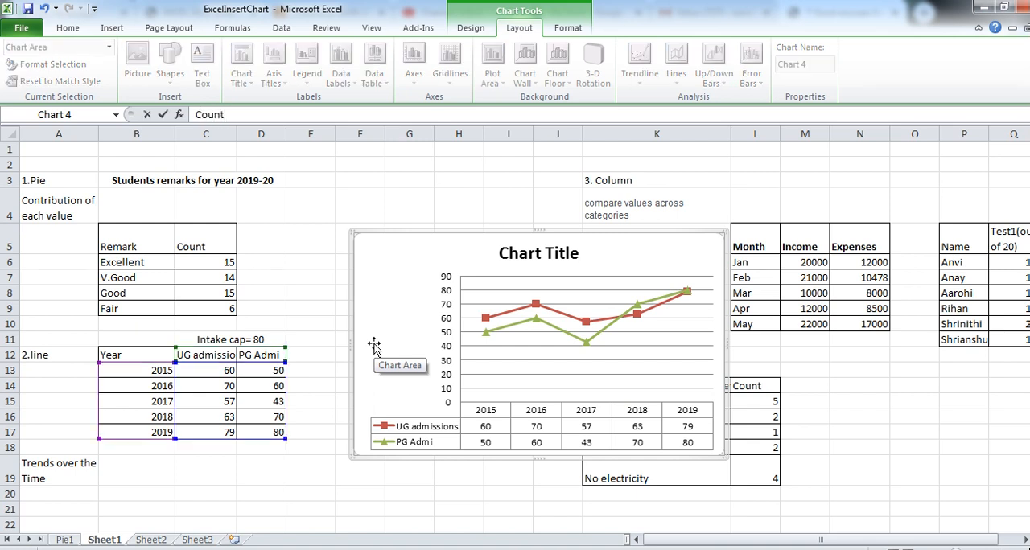
key(Return)
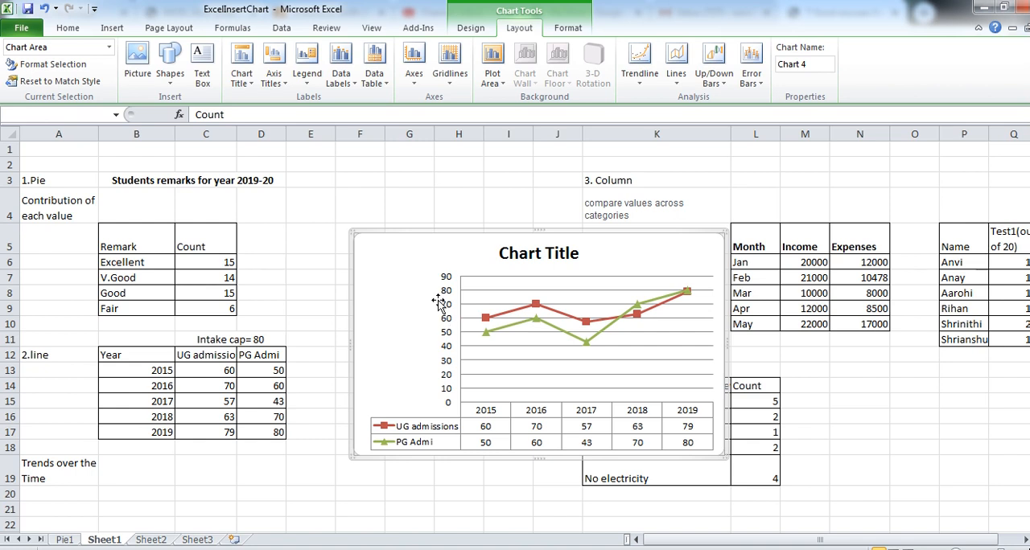
click(260, 111)
key(Escape)
- Add a primary vertical axis title in the Vertical Title style with the text "count"
click(273, 83)
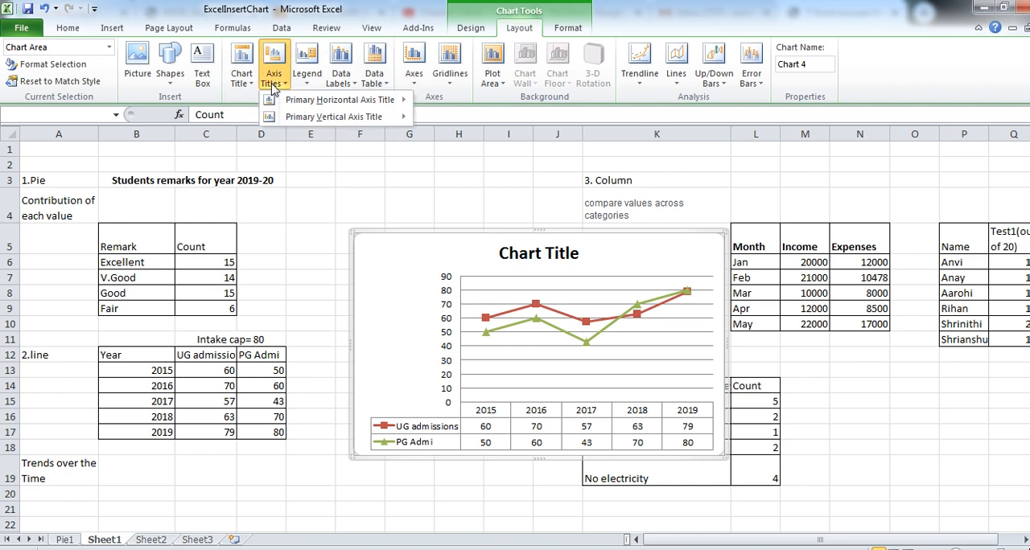
mouse_move(344, 118)
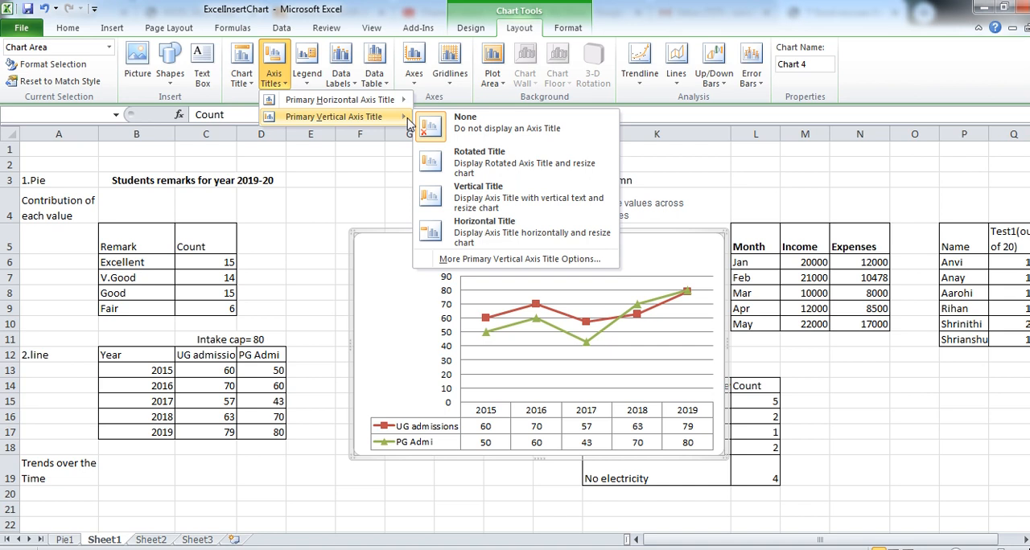
click(504, 198)
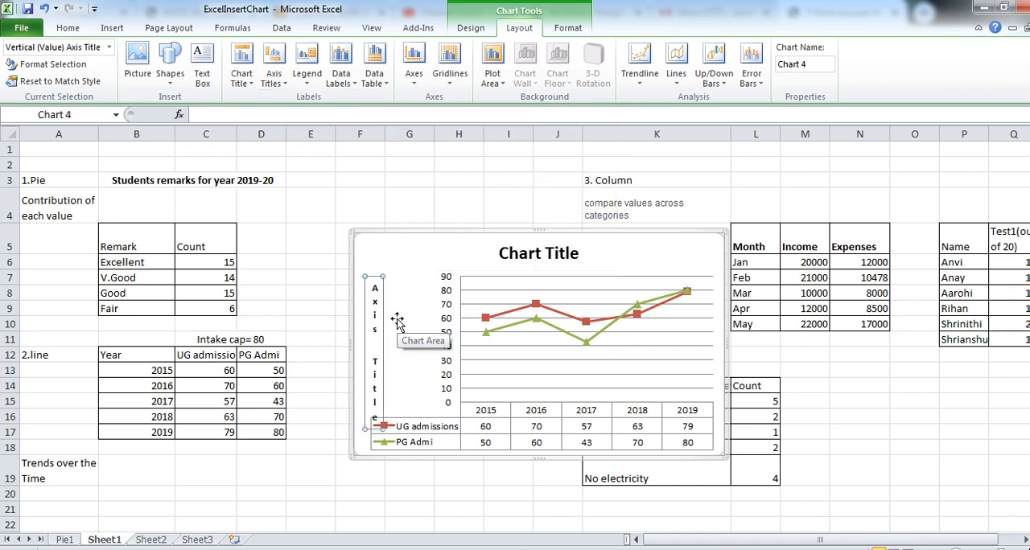
text(count)
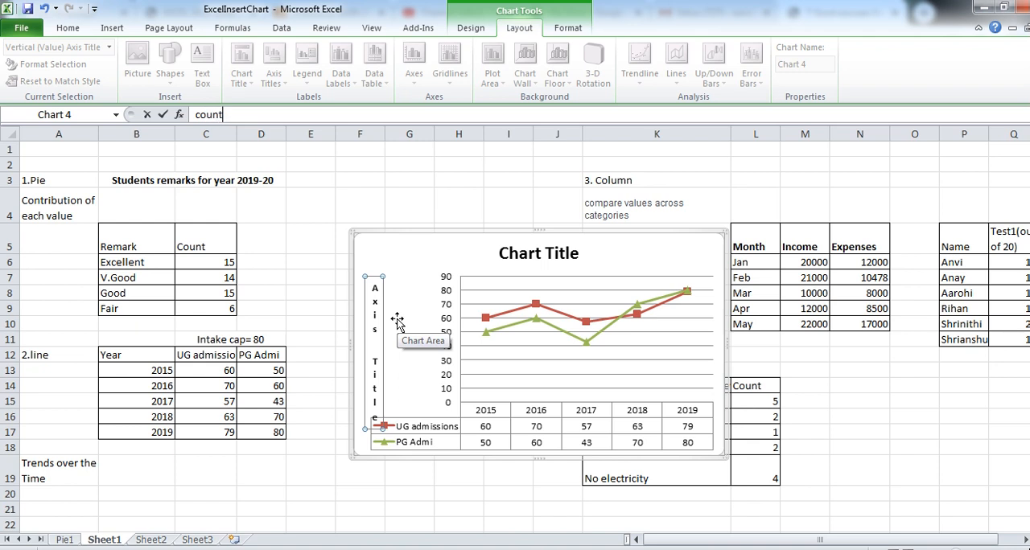
key(Return)
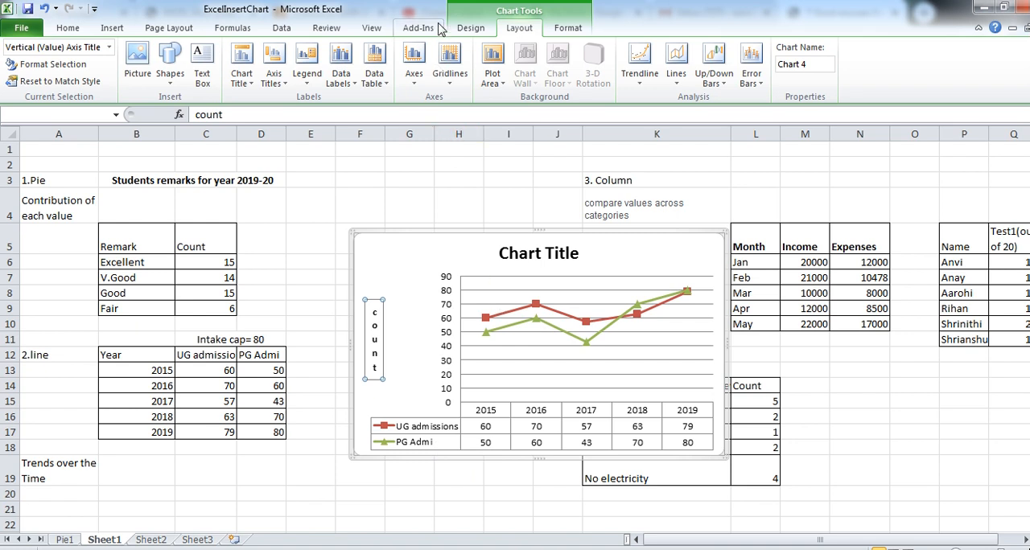
- Try the layout with the legend above the lines and settle on the one with gridlines, data labels and the legend at the right
click(470, 29)
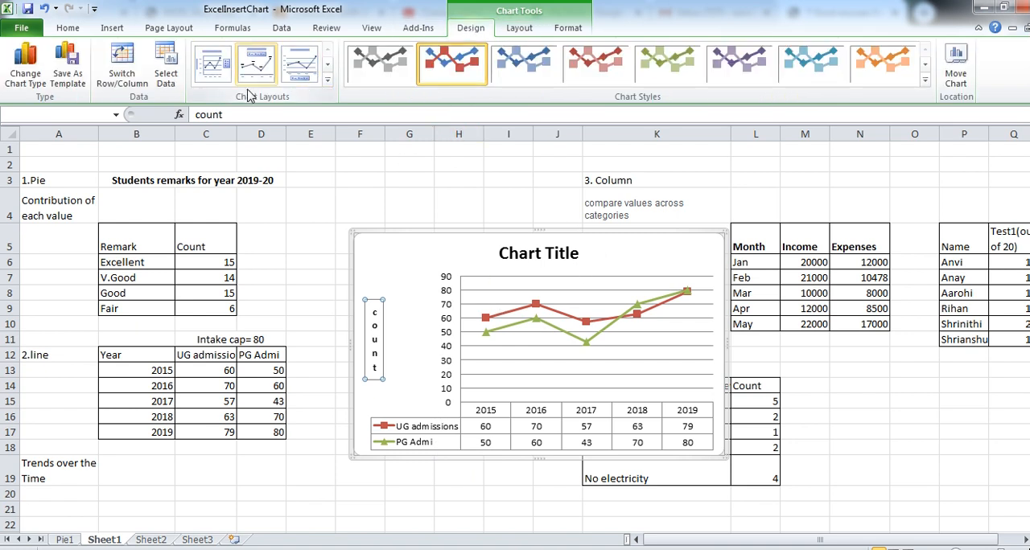
click(256, 64)
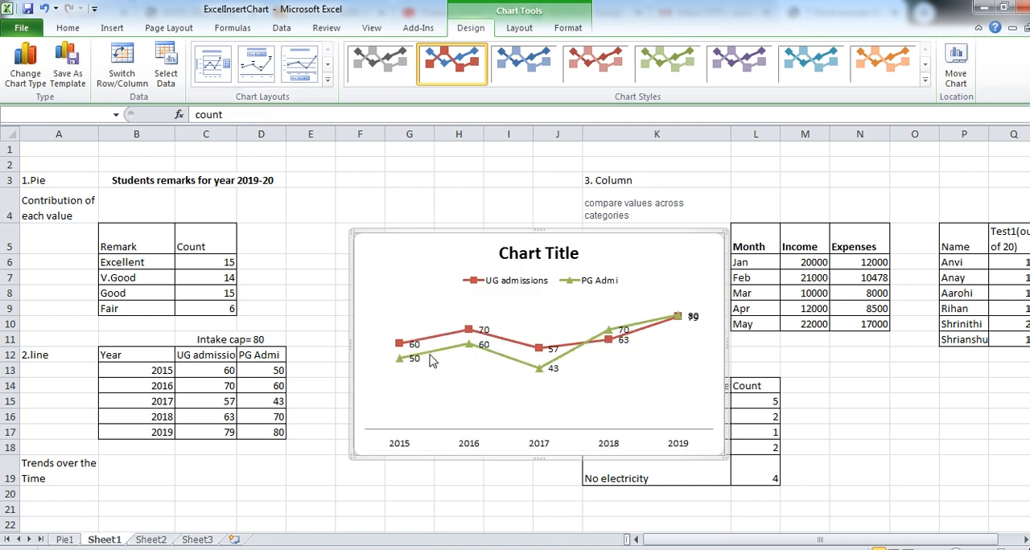
click(328, 82)
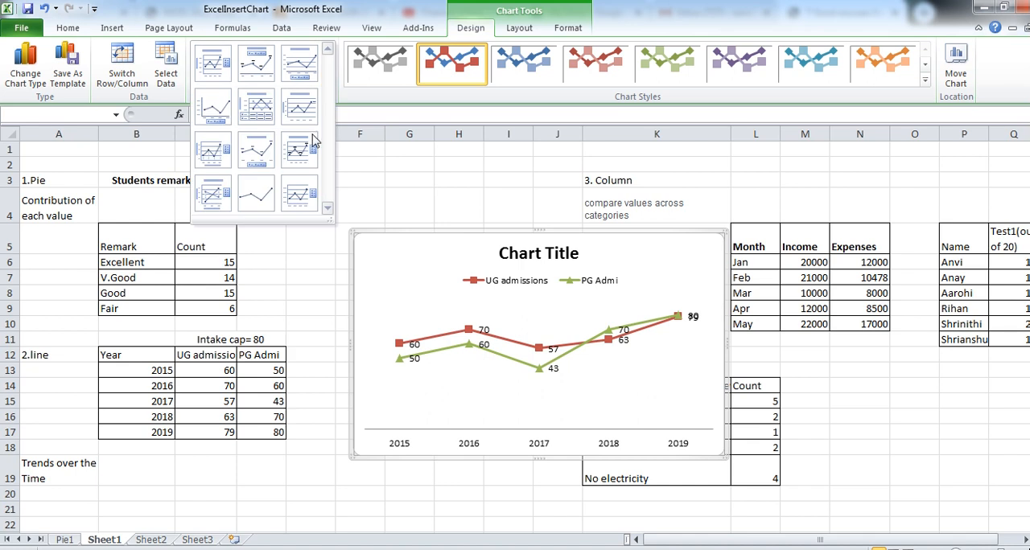
click(303, 145)
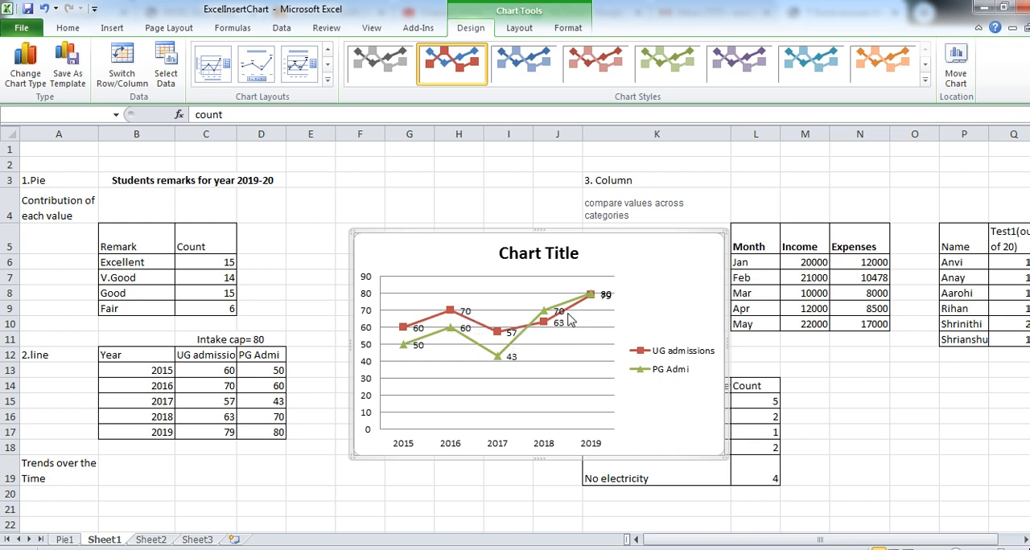
click(521, 27)
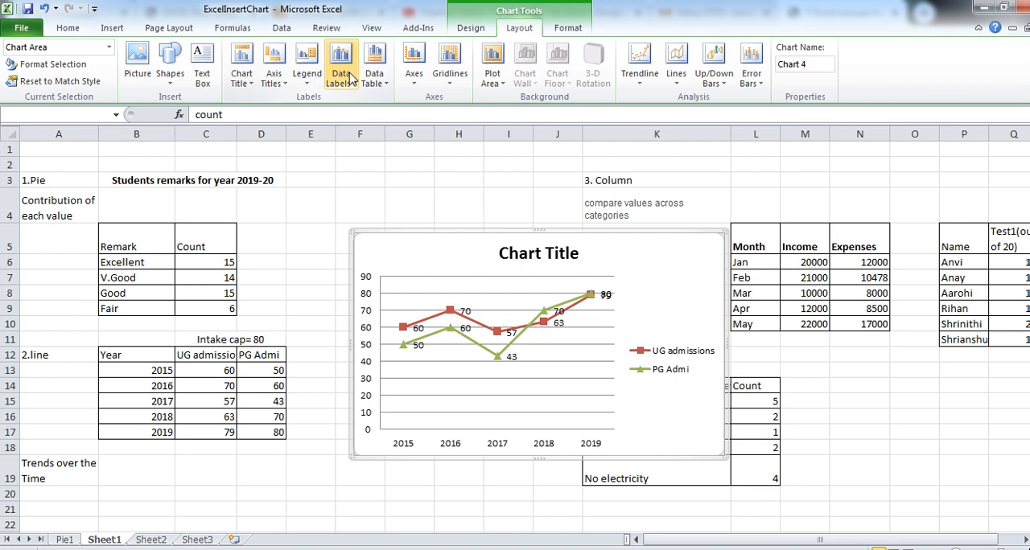
- Place the line chart's data labels at the right of the points, and try a data table without legend keys before removing it
click(351, 76)
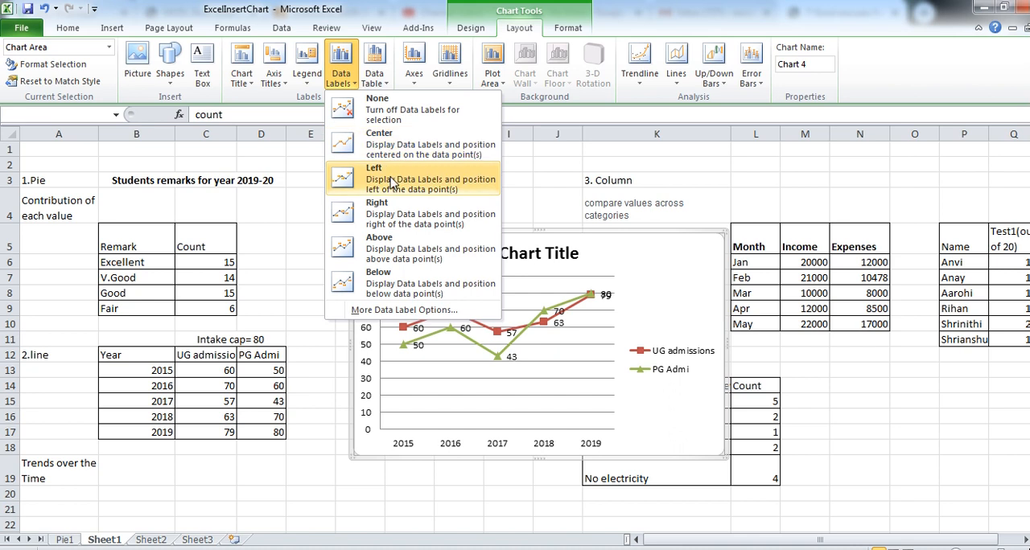
click(389, 215)
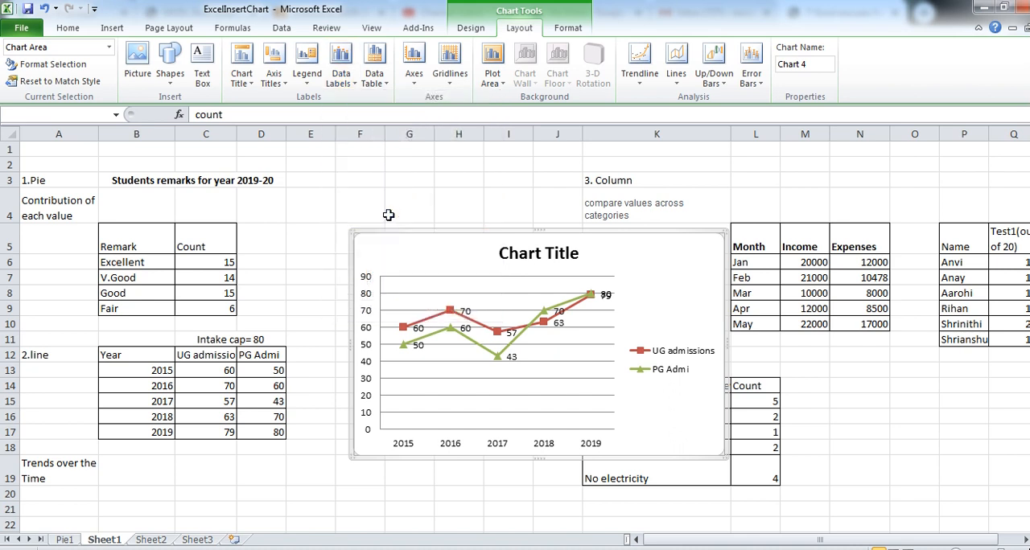
click(374, 88)
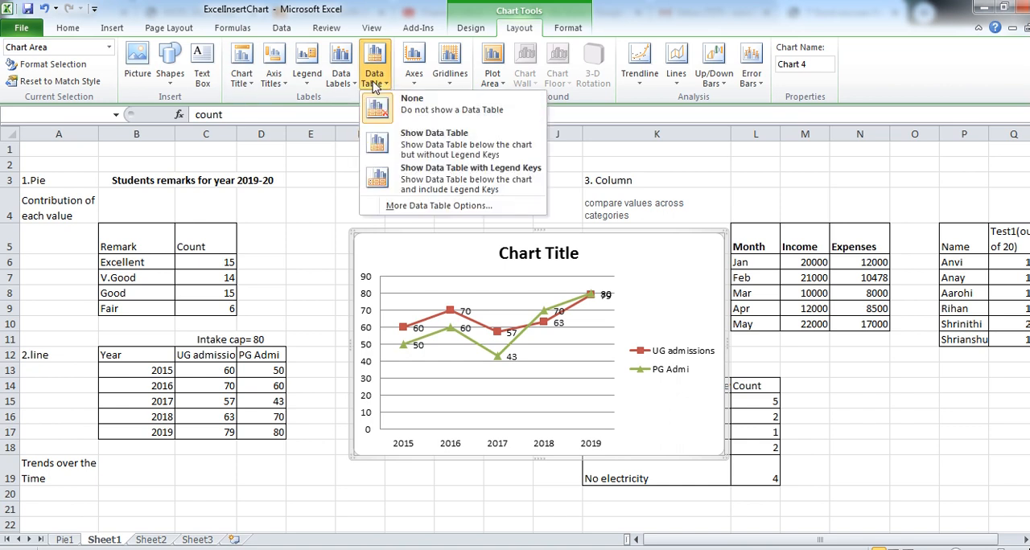
click(429, 146)
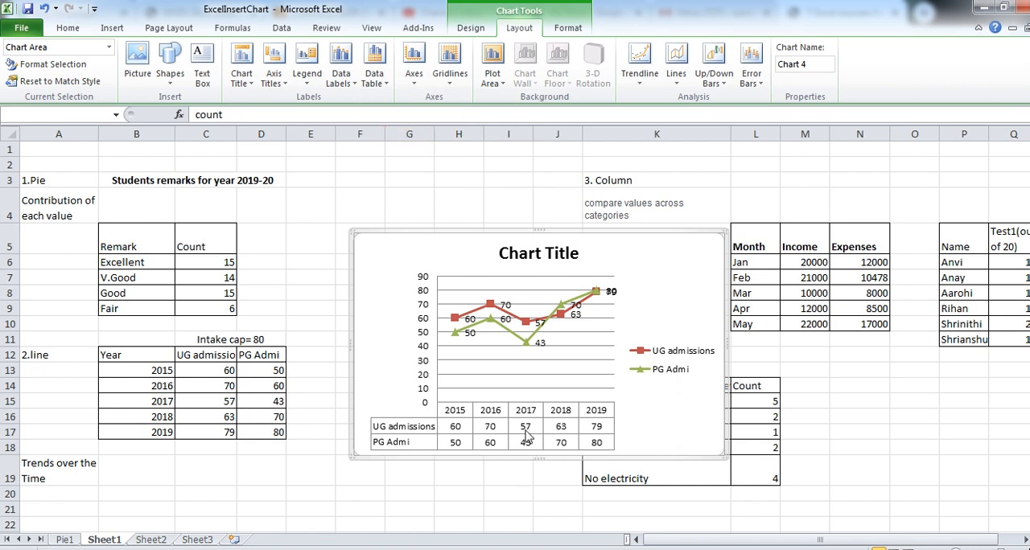
click(377, 90)
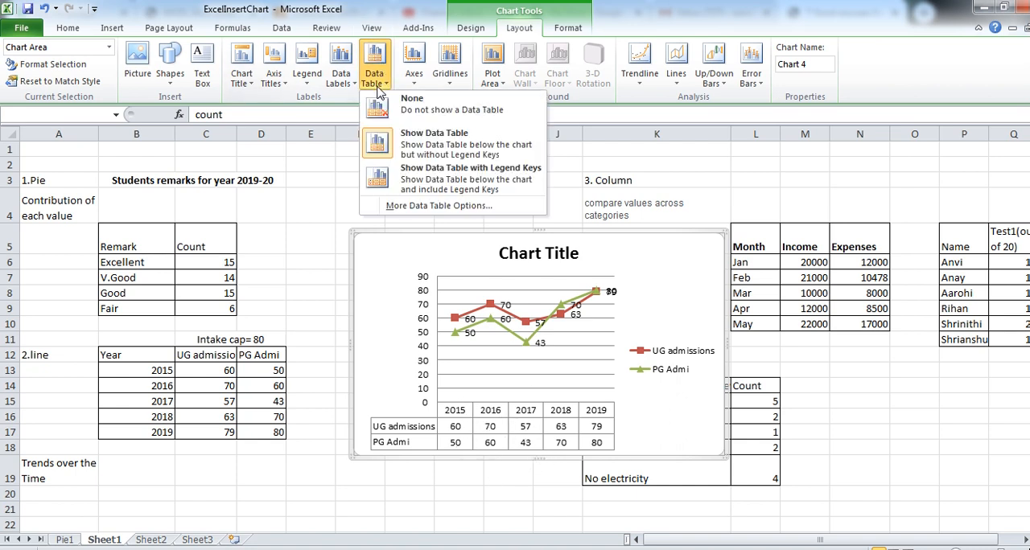
click(413, 111)
- Review the axis and horizontal gridline options and add minor primary vertical gridlines to the line chart
click(414, 81)
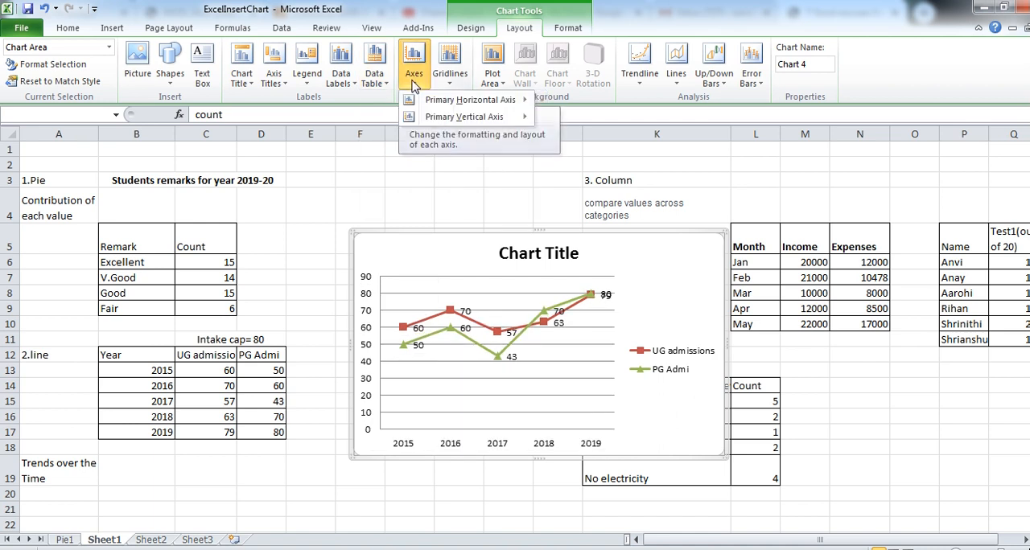
mouse_move(445, 101)
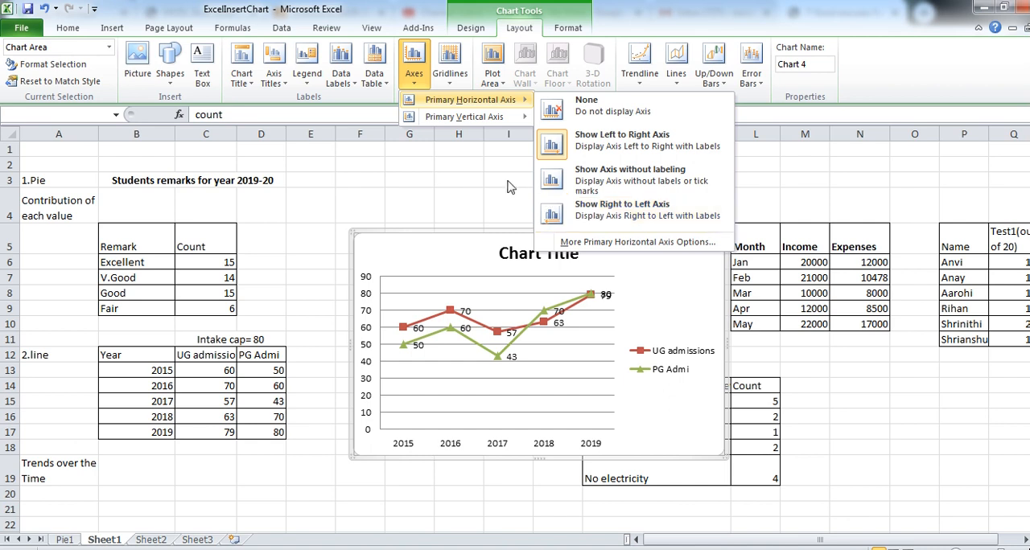
click(456, 80)
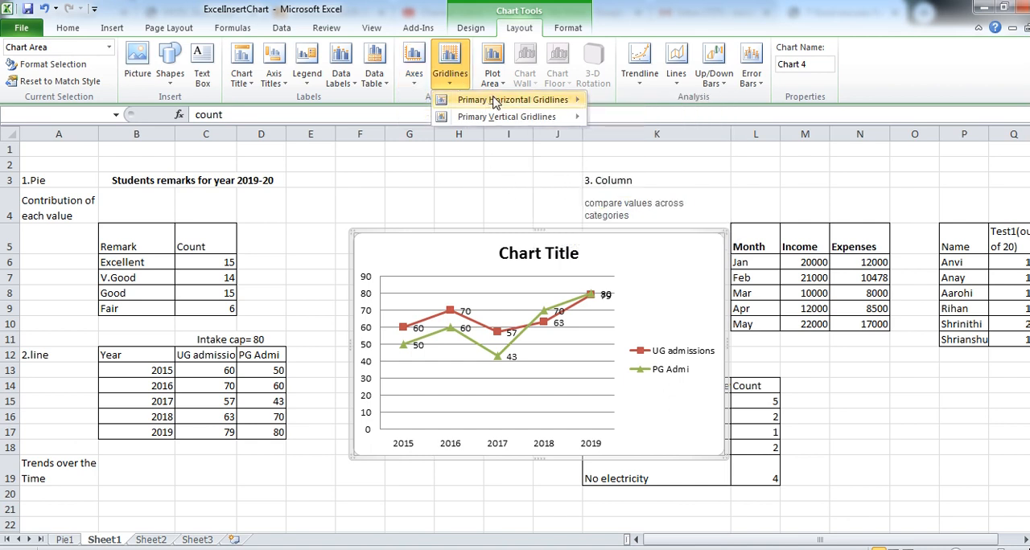
mouse_move(504, 101)
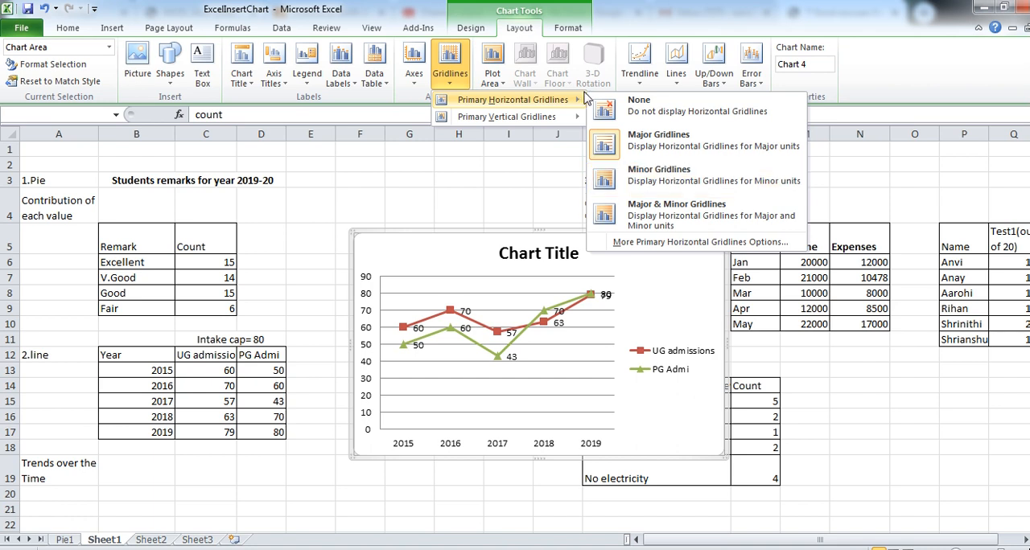
mouse_move(555, 120)
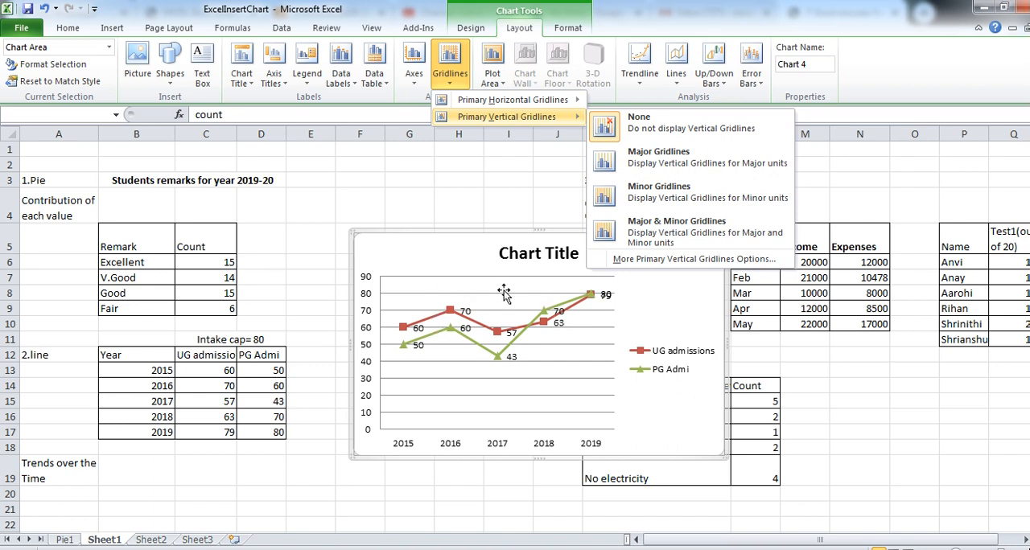
click(660, 199)
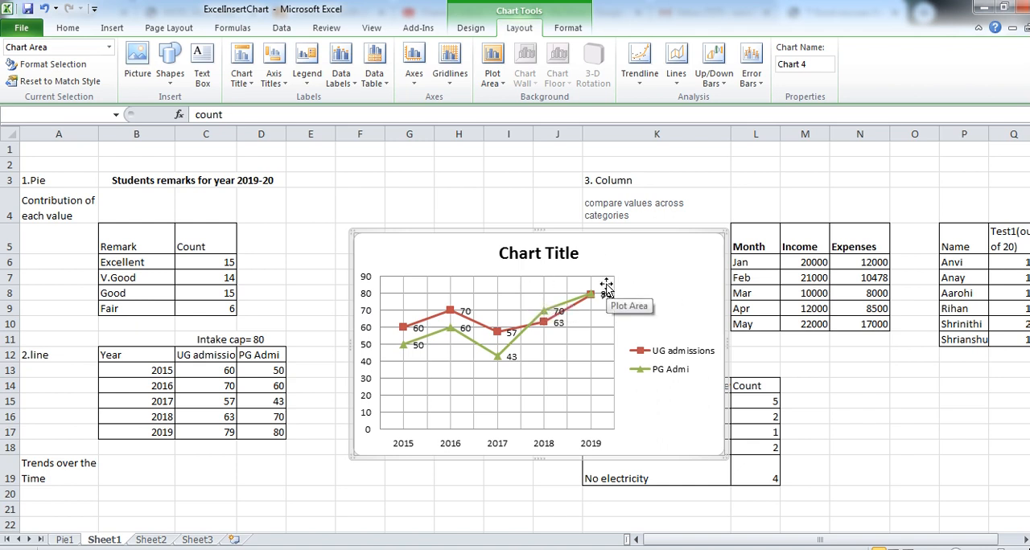
- Change the admissions line chart to the 2-D clustered column type
click(473, 29)
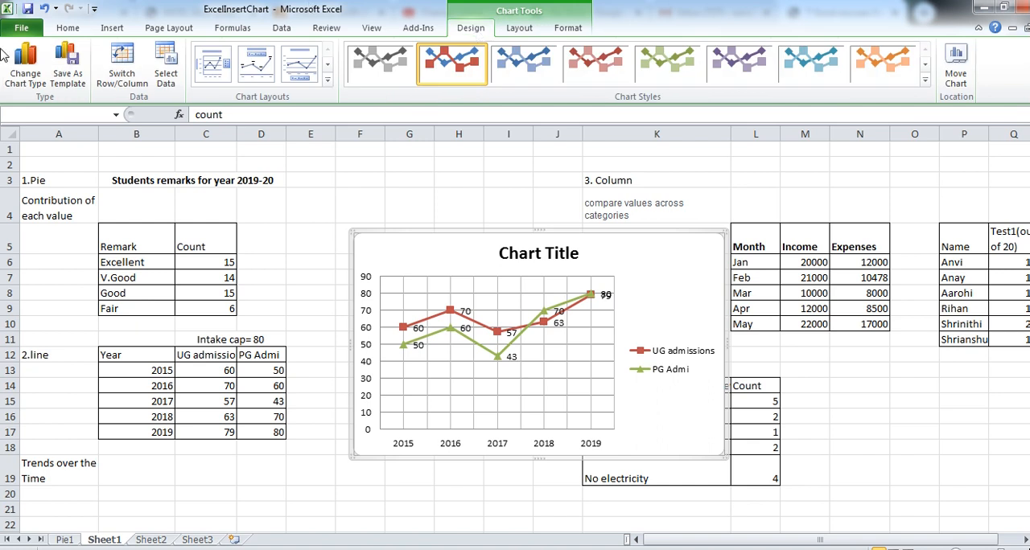
click(27, 75)
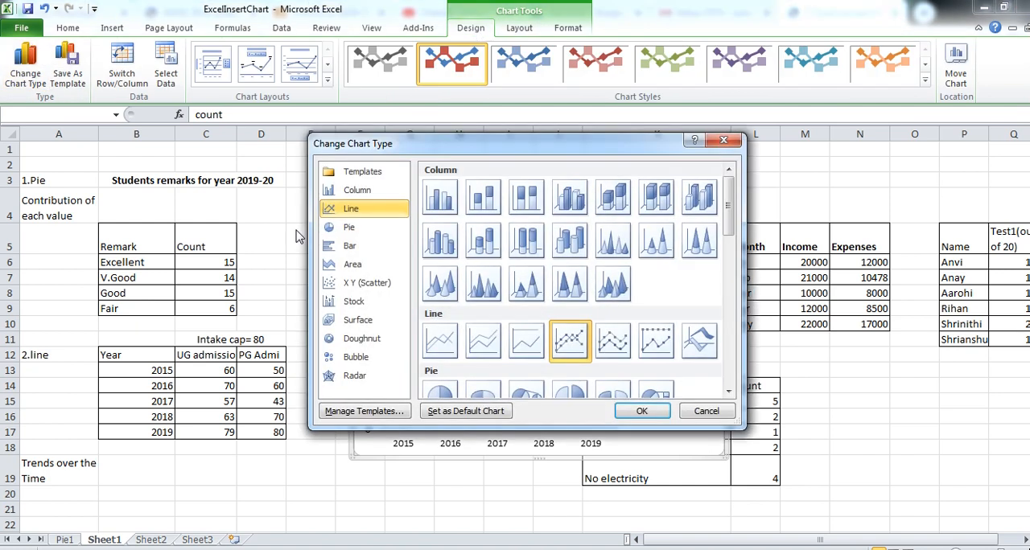
click(376, 190)
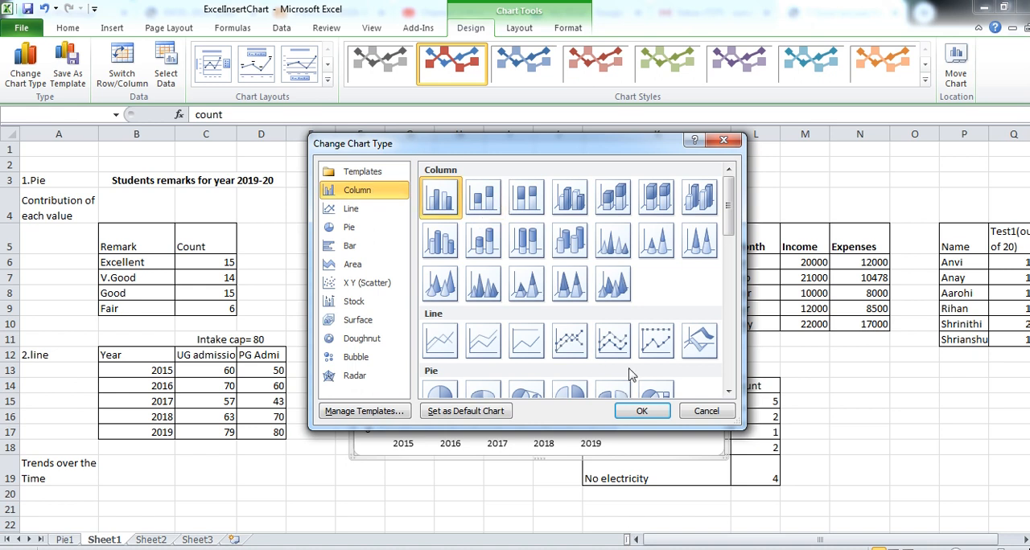
click(643, 412)
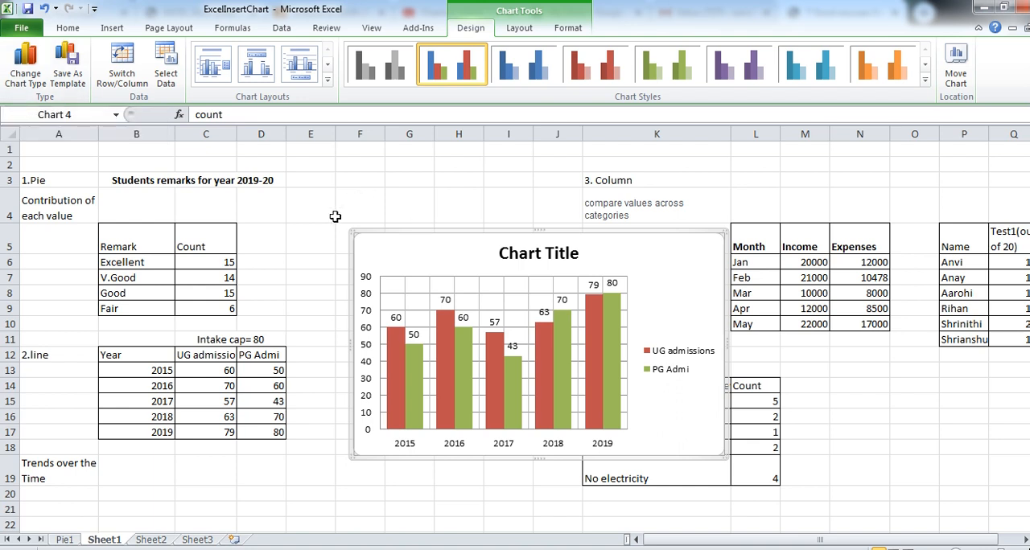
click(312, 237)
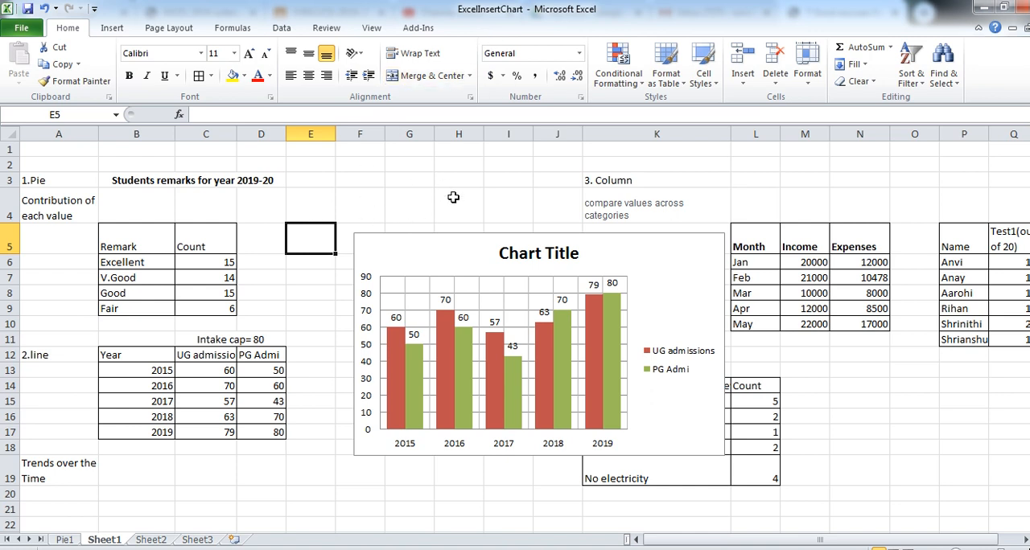
- Delete the admissions chart from Sheet1
click(390, 246)
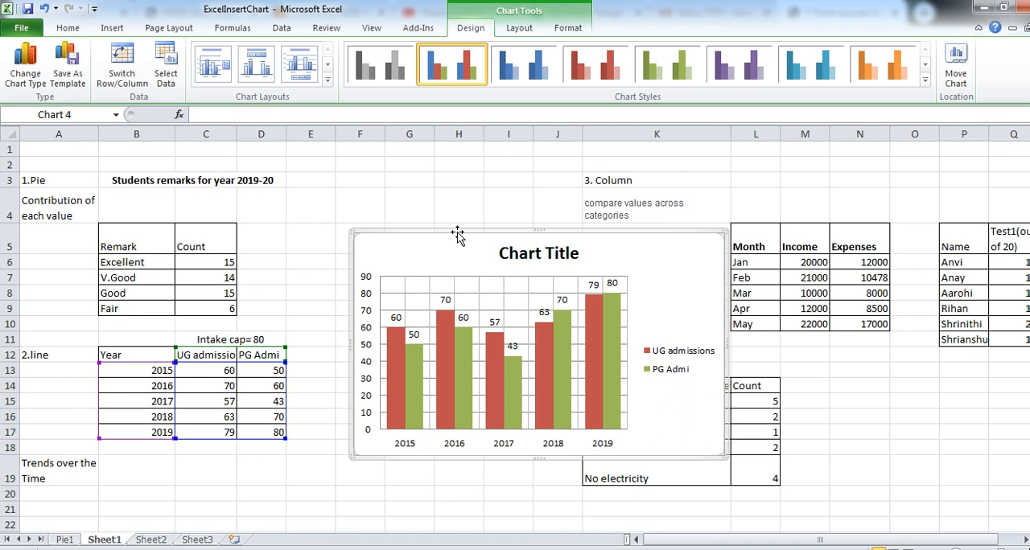
key(Delete)
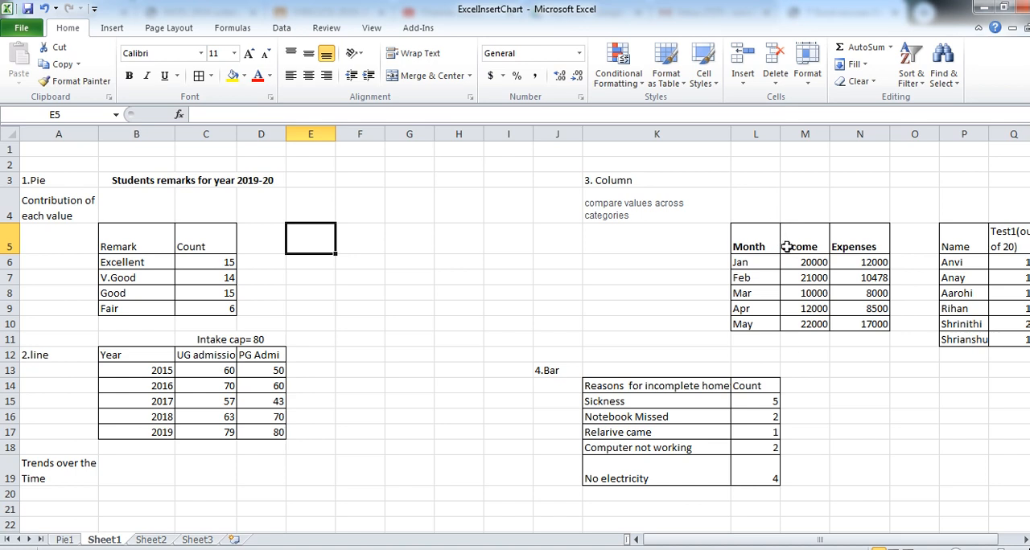
- Insert a 2-D clustered column chart from the student test marks table in P5:R11
drag(776, 541, 797, 545)
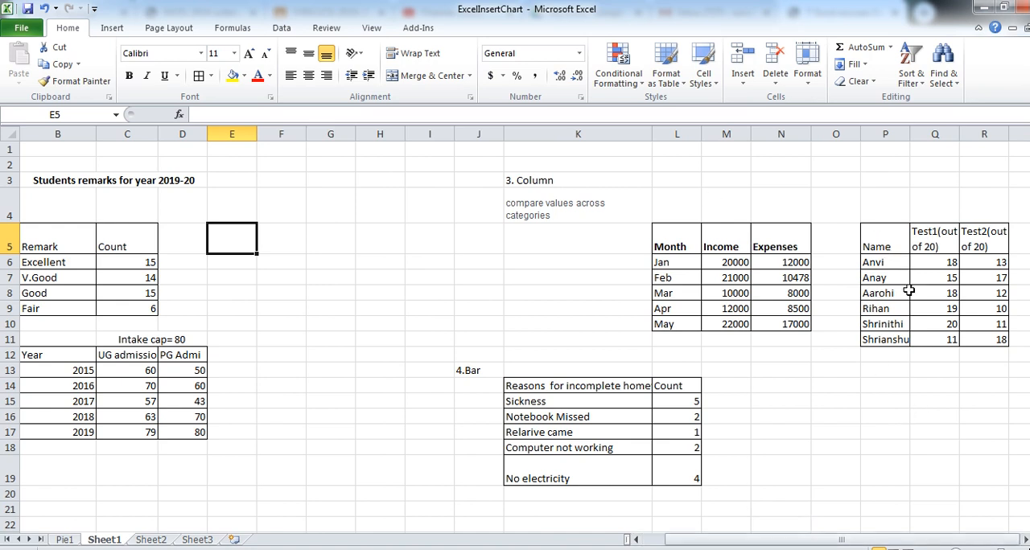
drag(762, 541, 772, 542)
drag(882, 233, 978, 339)
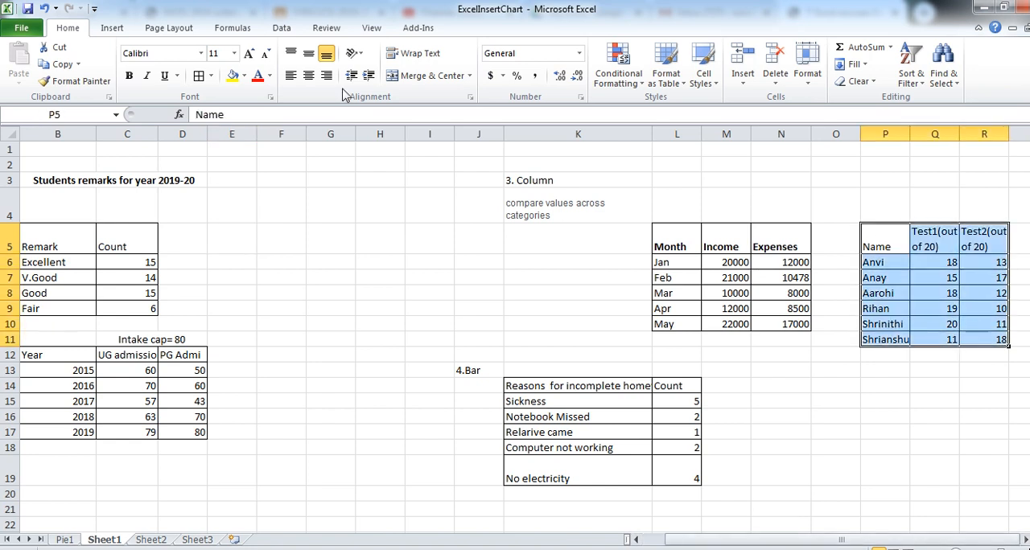
click(111, 27)
click(293, 58)
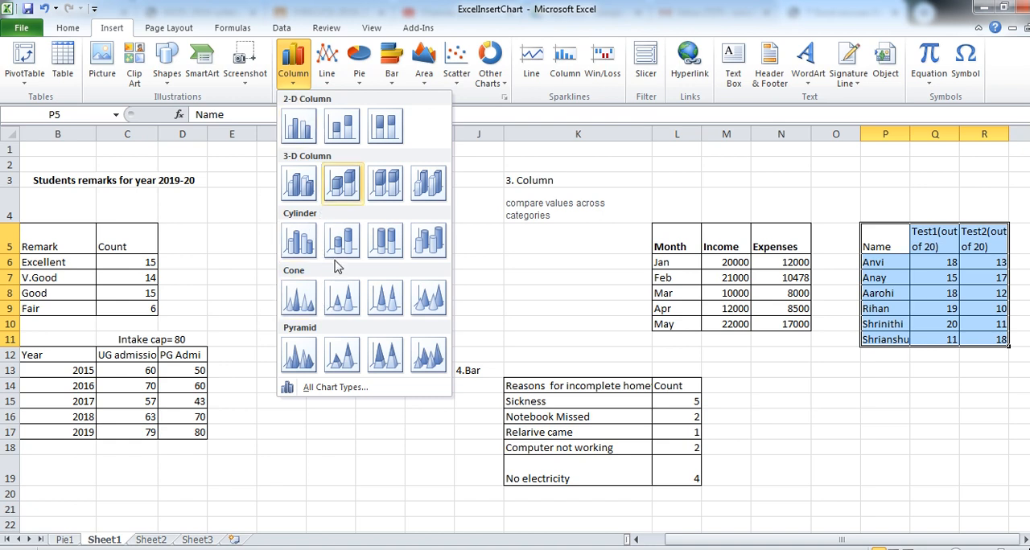
click(300, 138)
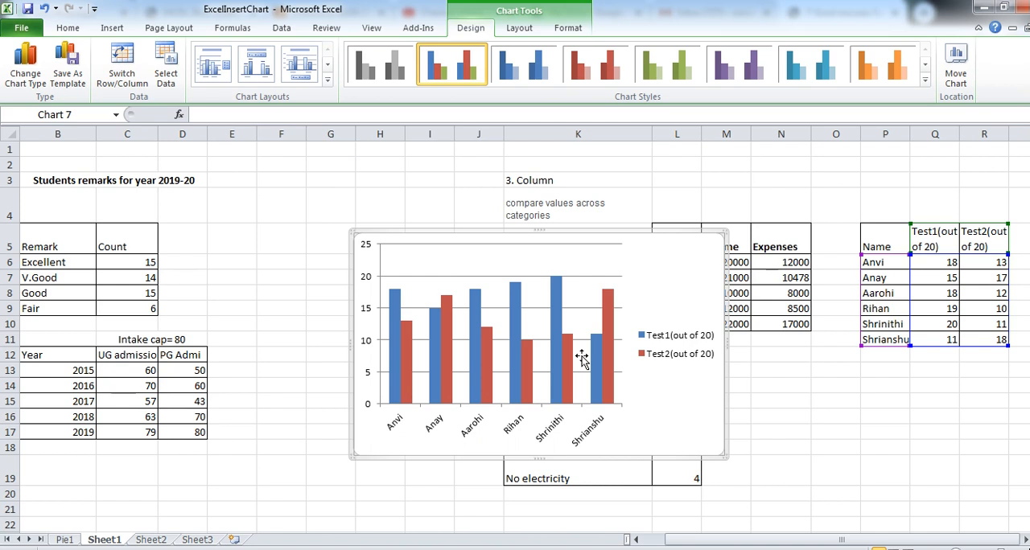
- Move the test marks column chart to a new sheet named Column
click(954, 71)
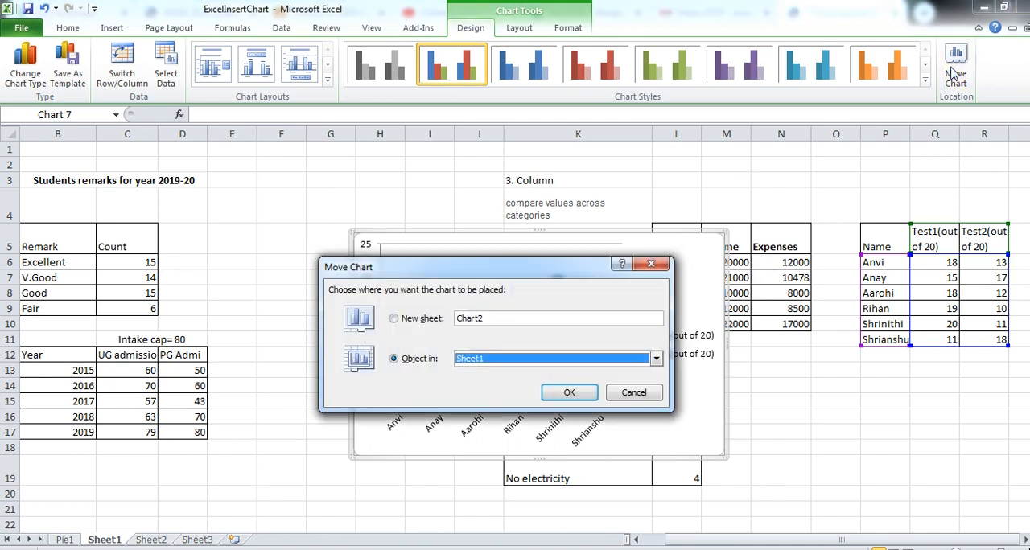
click(427, 319)
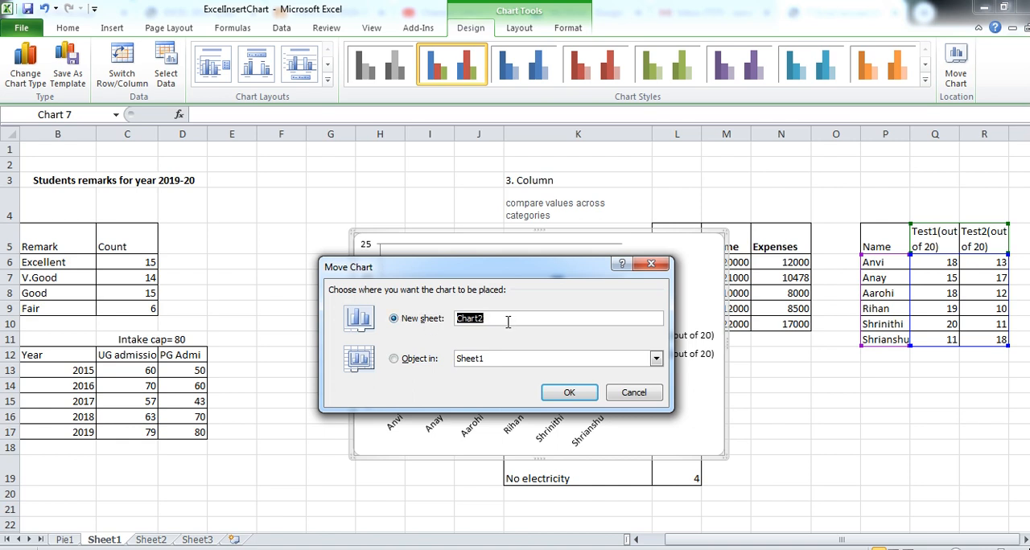
text(Column)
key(Return)
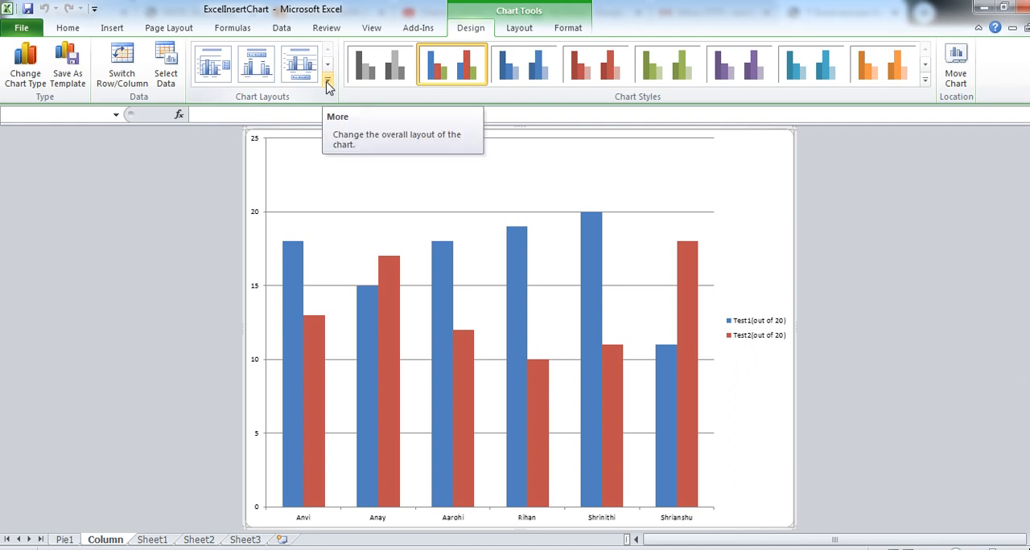
- Try swapping the column chart's rows and columns to group the bars by test, and switch back to grouping by student
click(117, 58)
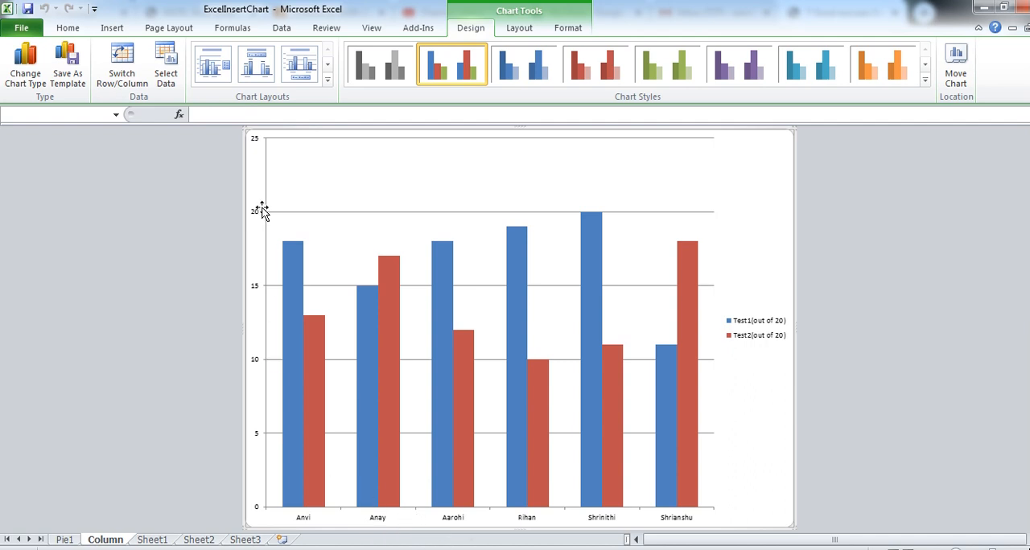
click(129, 74)
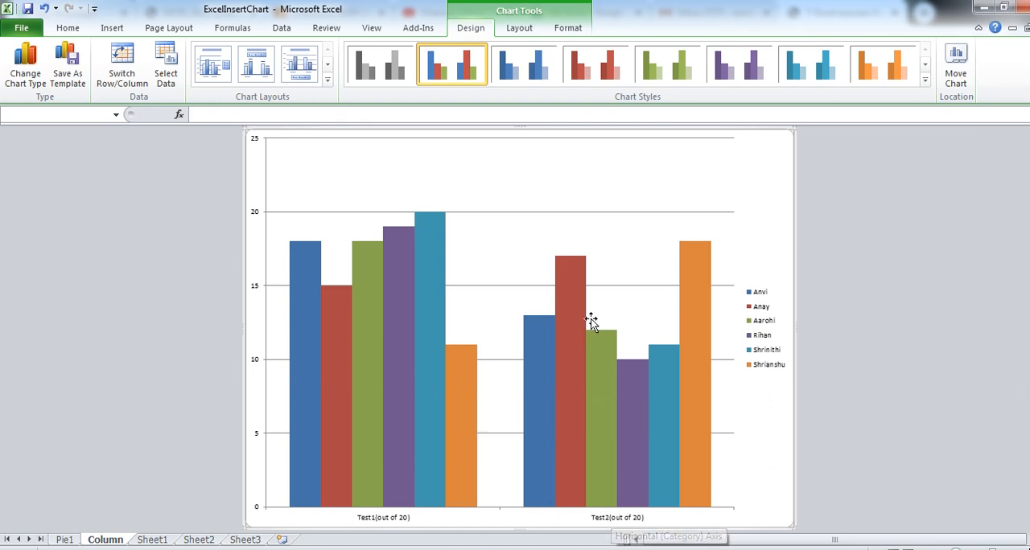
mouse_move(696, 386)
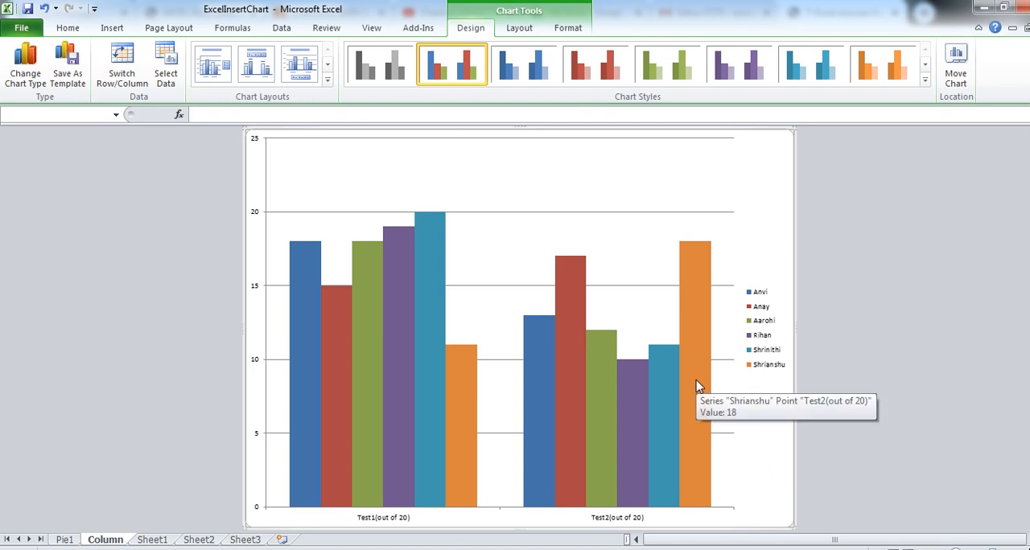
click(127, 87)
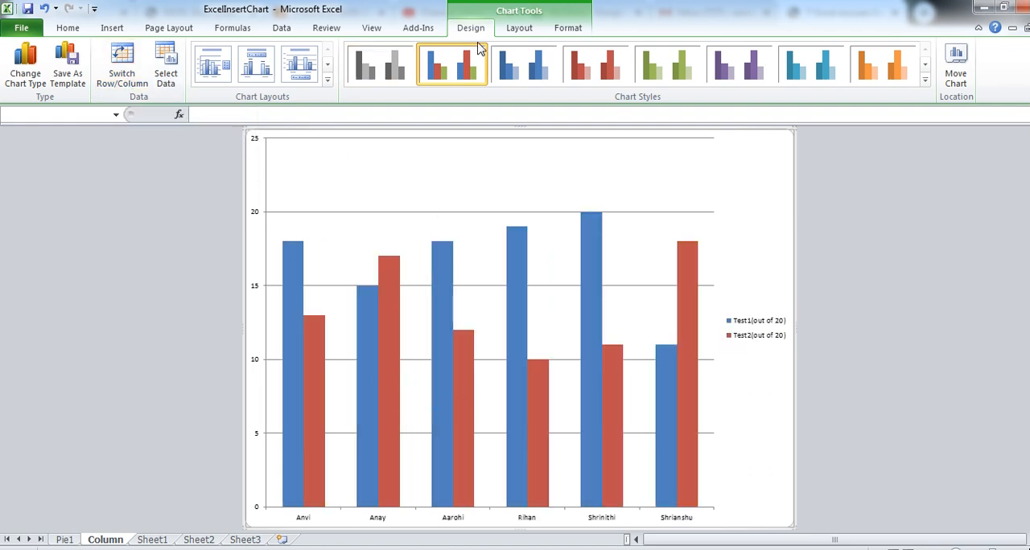
- Add data labels centered on the bars of the test marks column chart
click(519, 30)
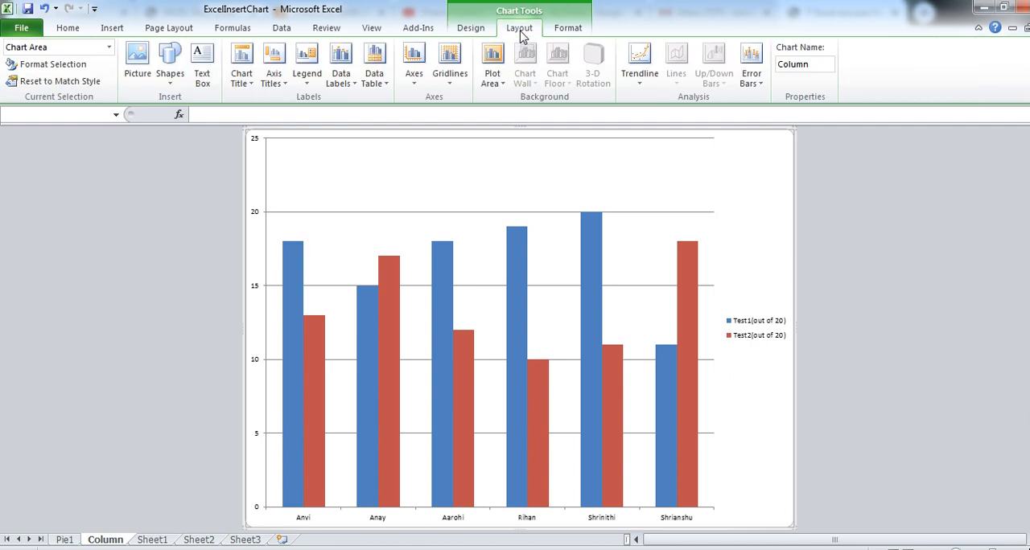
click(351, 87)
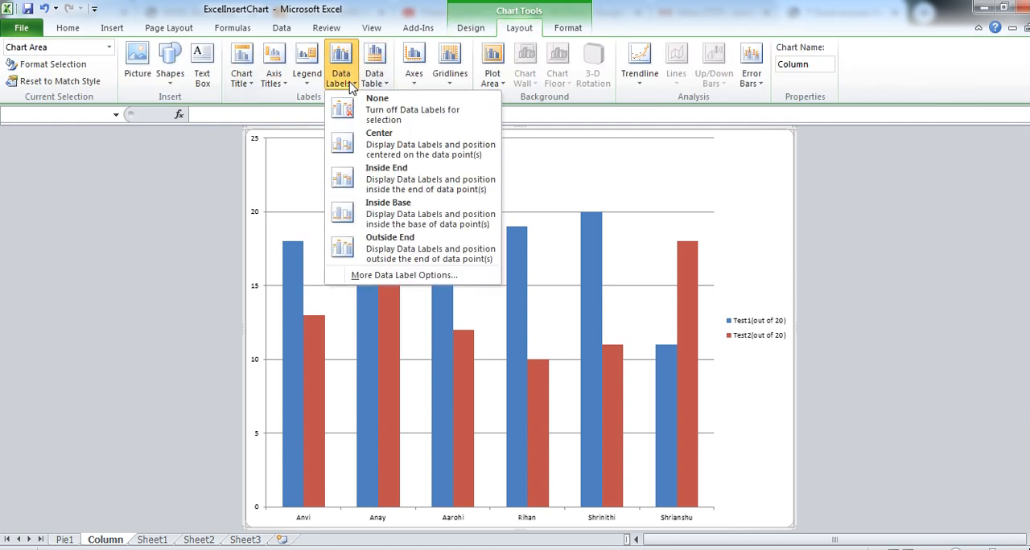
click(375, 153)
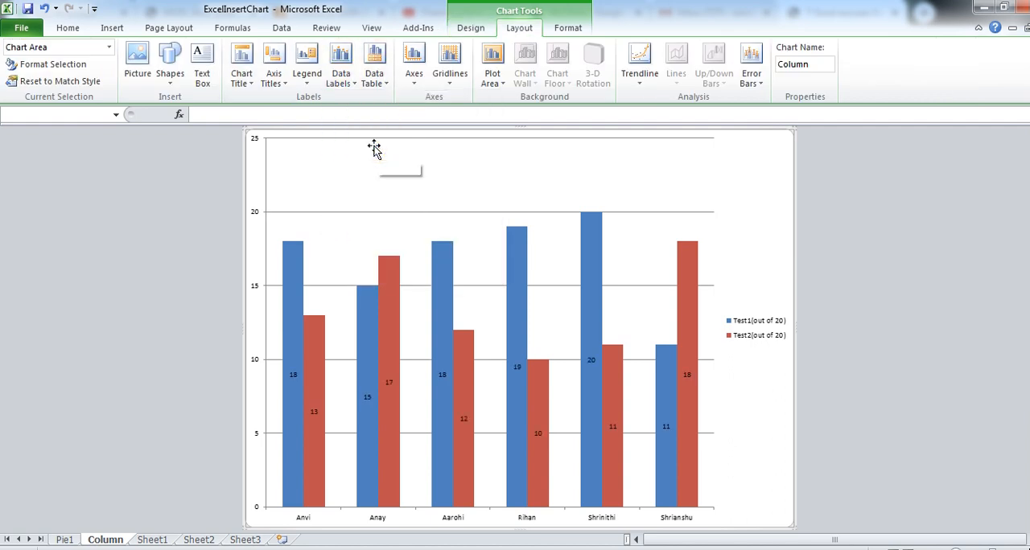
- Apply the orange gradient WordArt style to the Test2 data labels on the test marks column chart
click(387, 383)
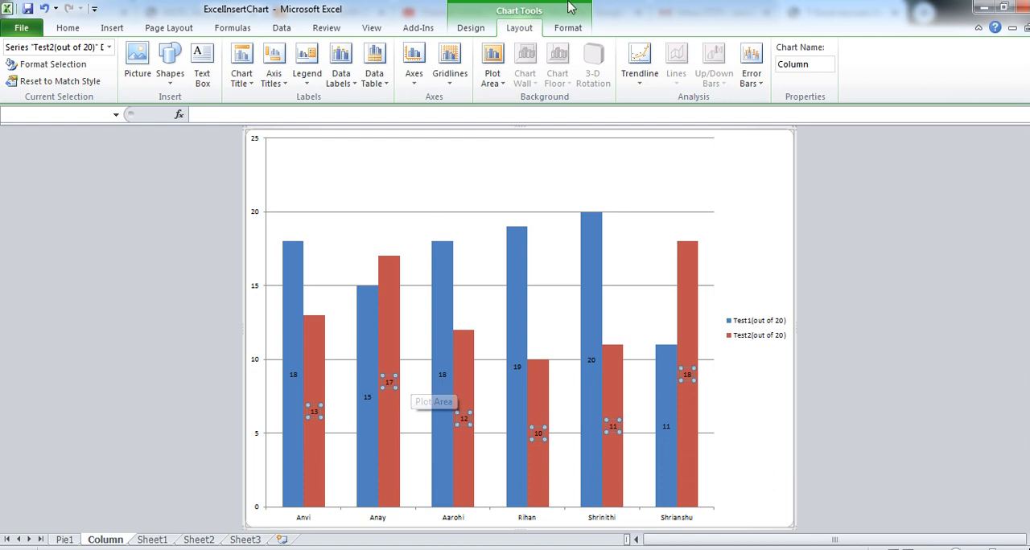
click(572, 29)
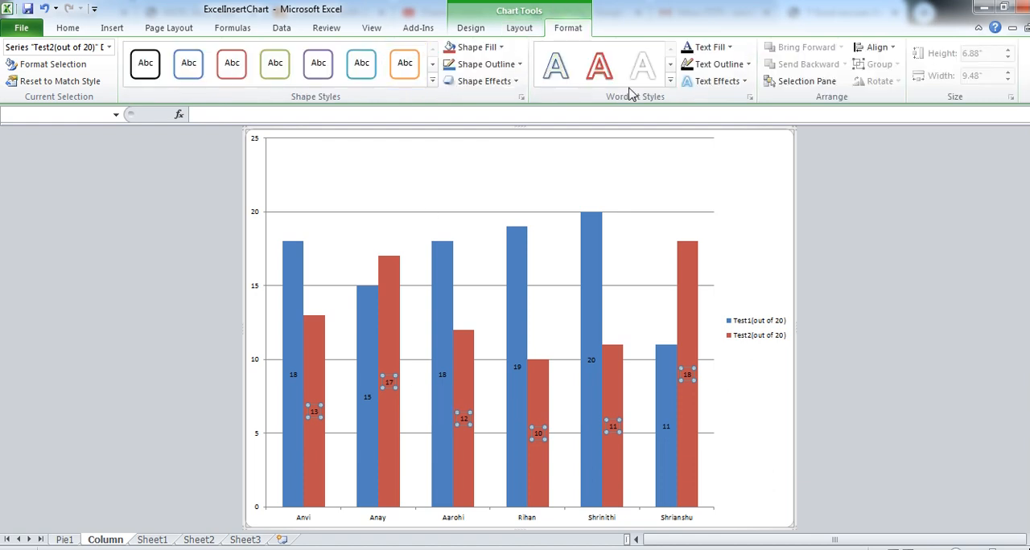
click(670, 83)
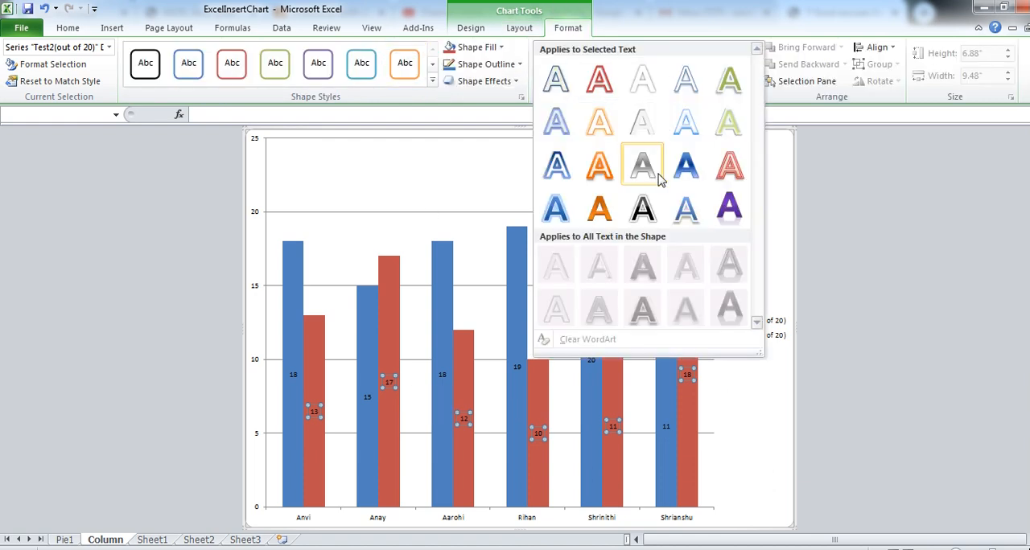
click(605, 165)
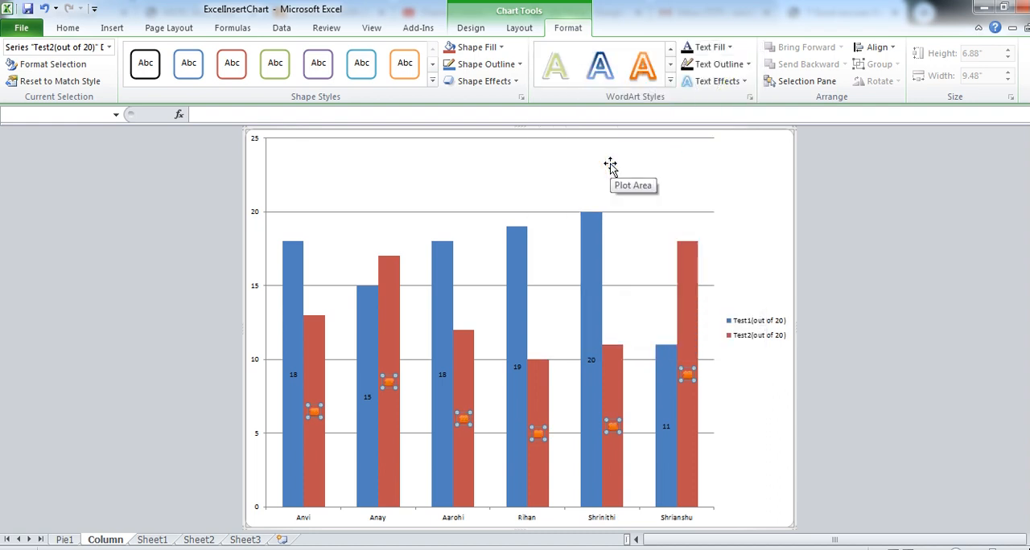
click(670, 83)
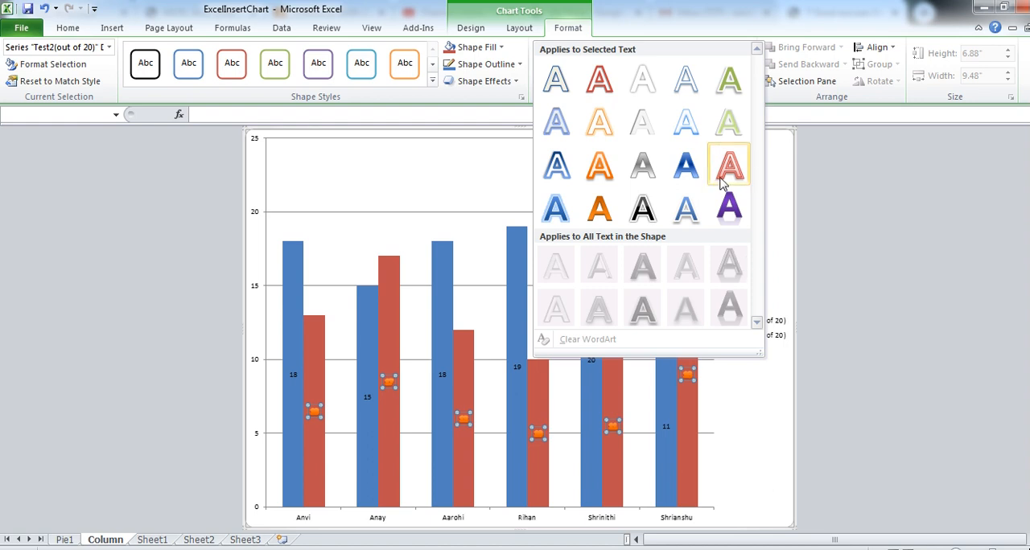
click(451, 184)
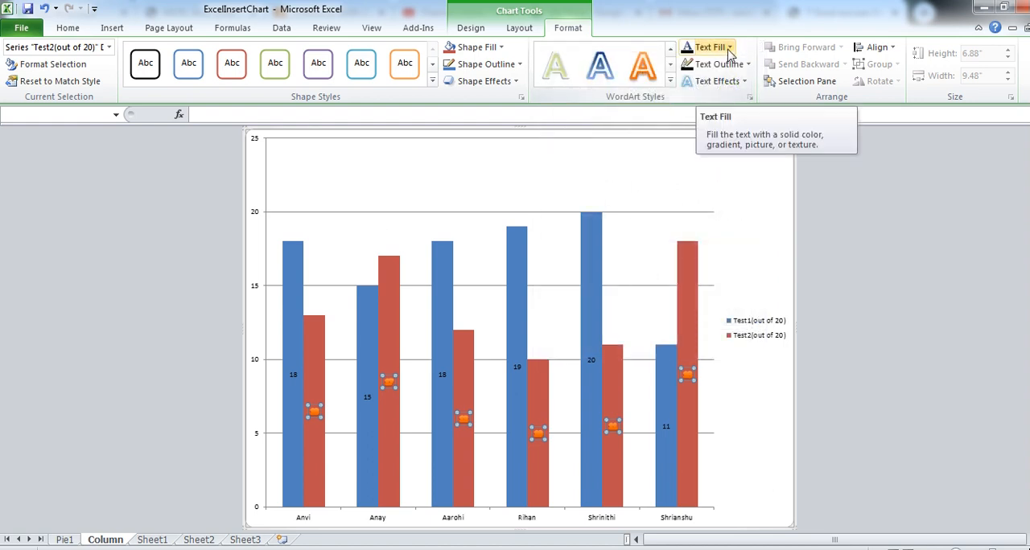
click(729, 49)
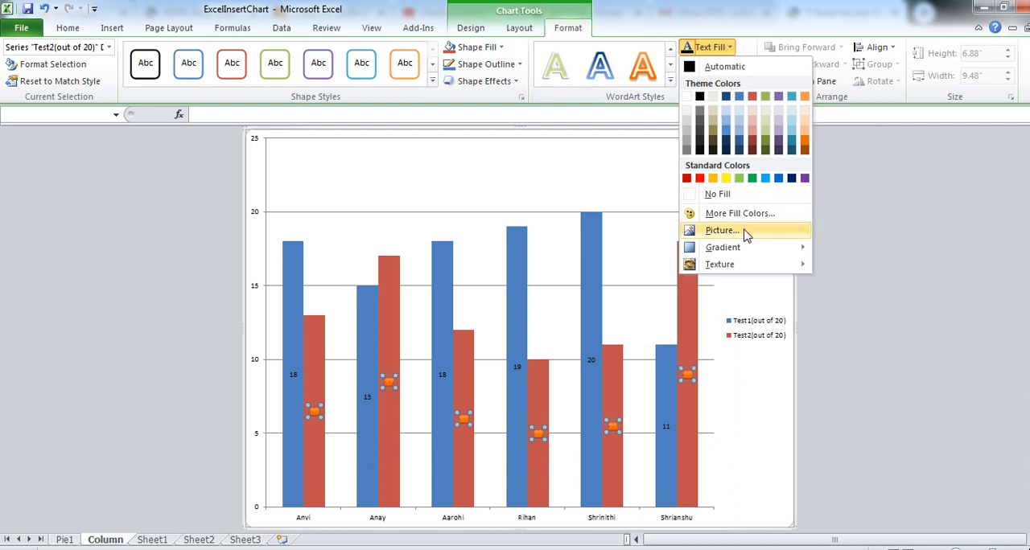
click(592, 175)
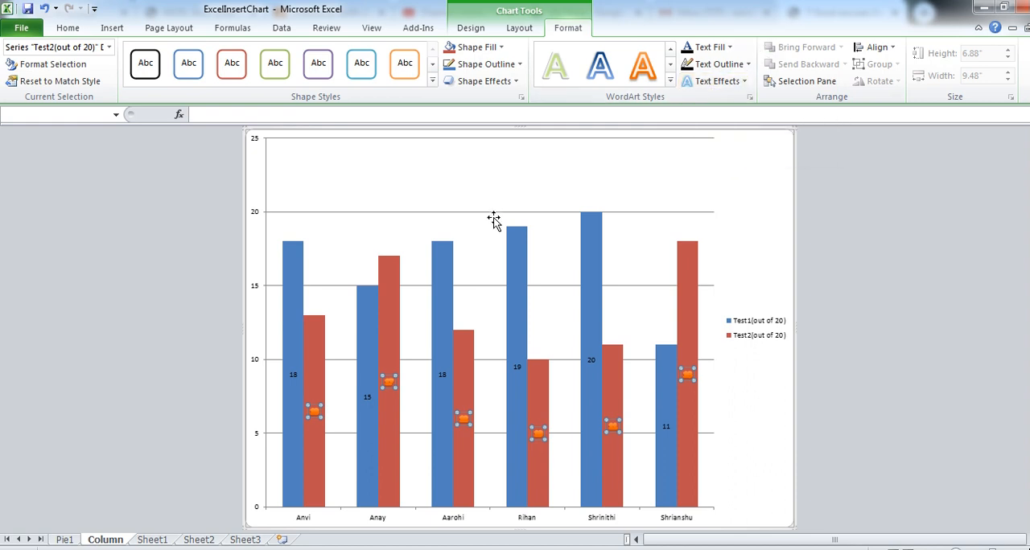
- Fill the plot area of the test marks column chart with the Water droplets texture
click(553, 173)
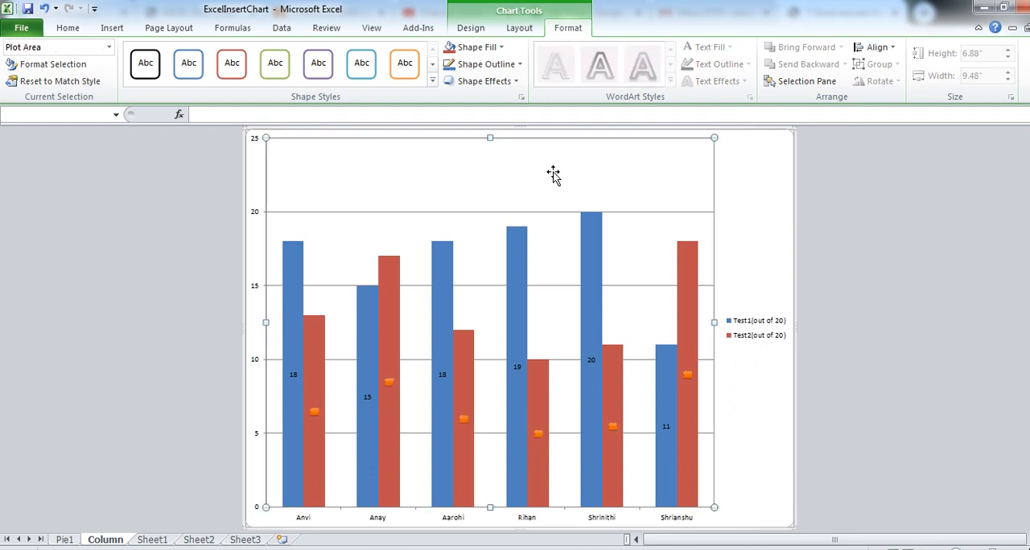
click(501, 48)
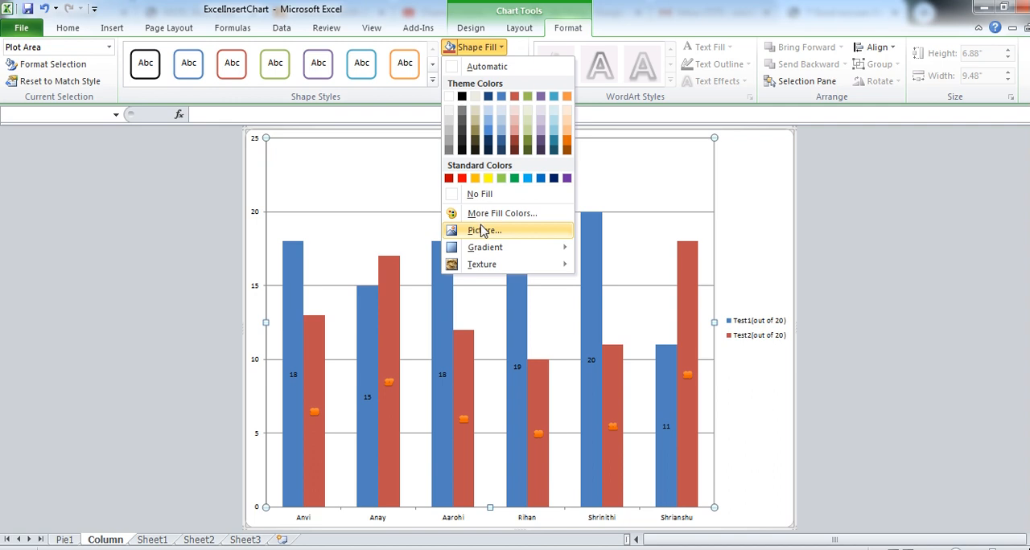
mouse_move(490, 247)
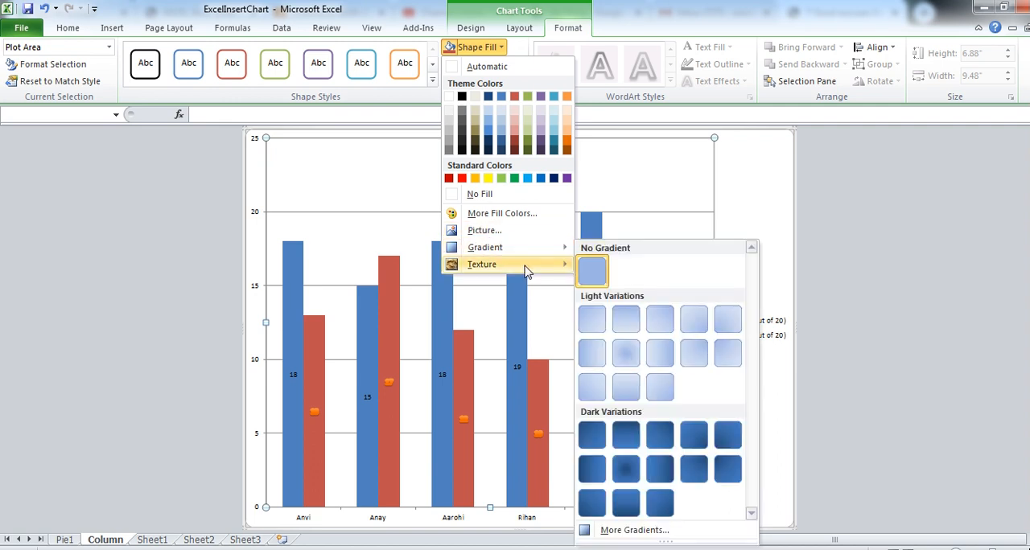
mouse_move(524, 265)
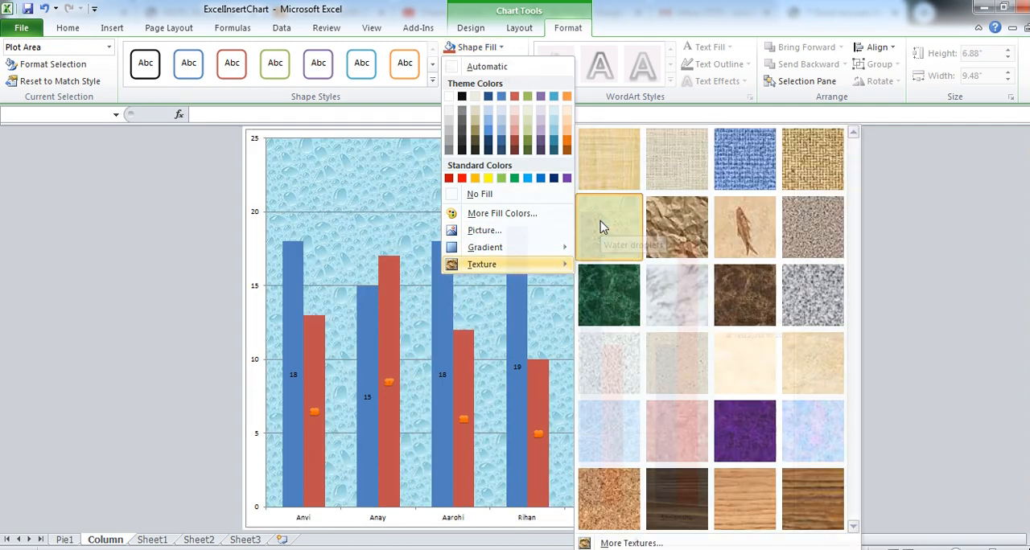
click(602, 227)
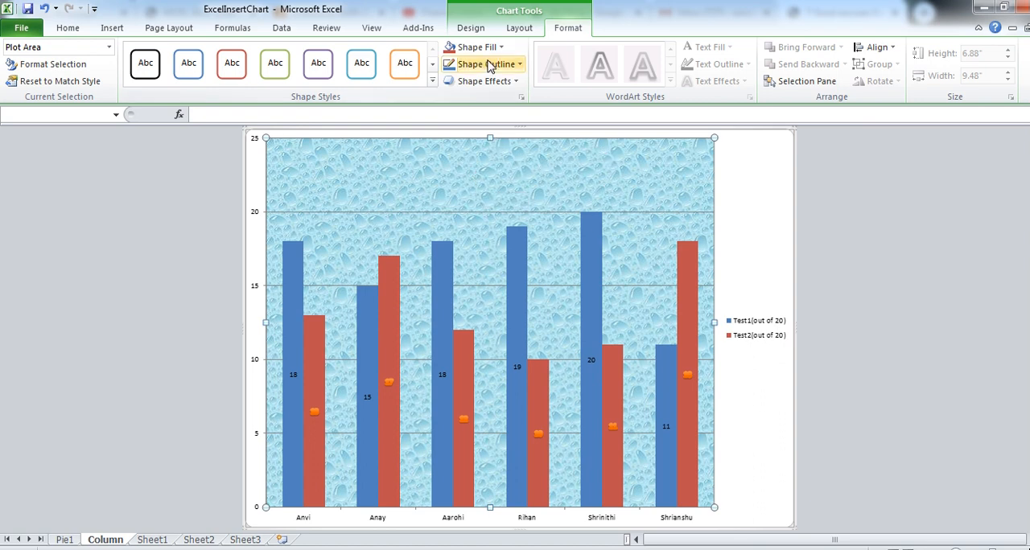
- Apply the turquoise chart style with beveled columns and a black background to the test marks column chart
click(480, 29)
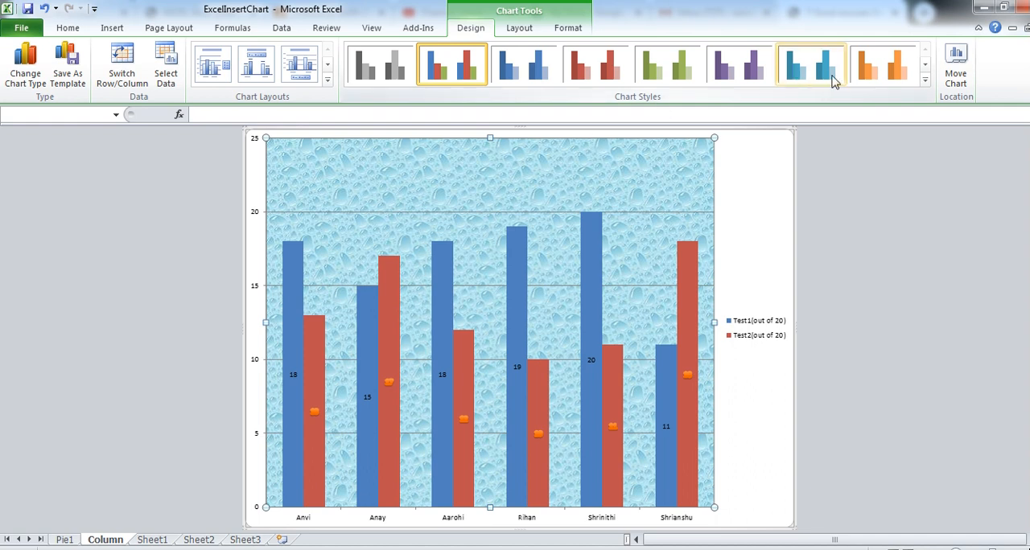
click(925, 83)
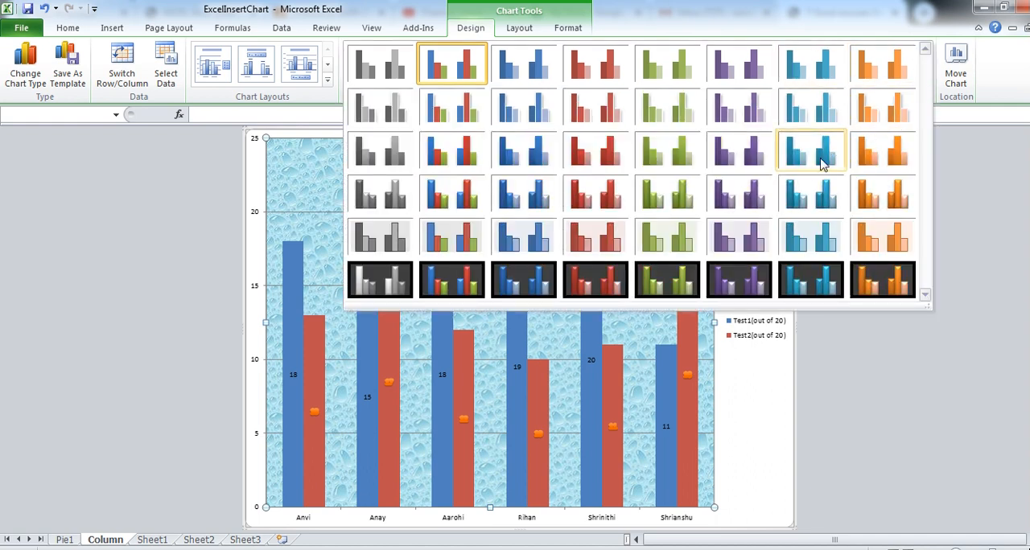
click(823, 164)
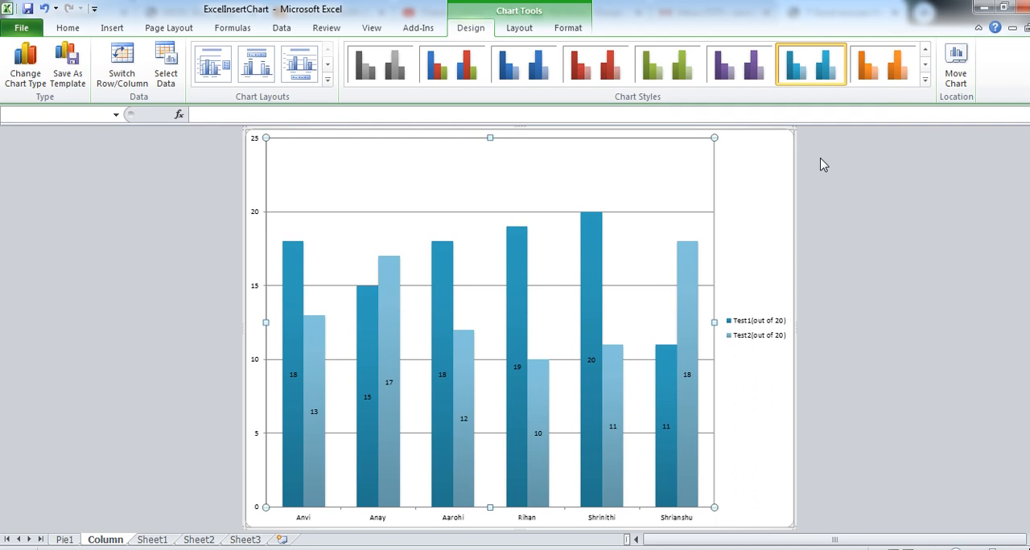
click(925, 83)
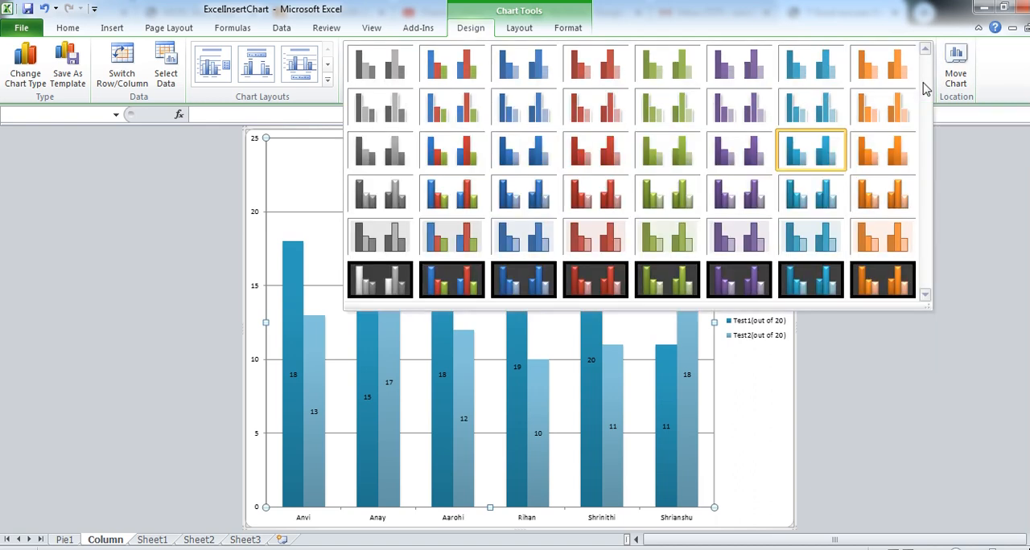
click(819, 287)
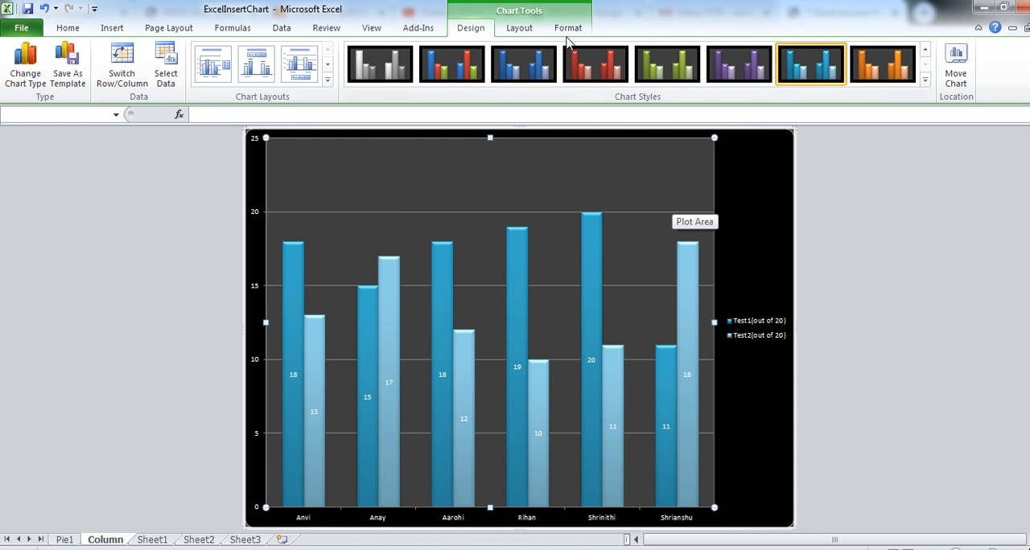
- Draw a curved down block arrow about 1.24" high and 1.8" wide above the middle columns of the chart
click(517, 29)
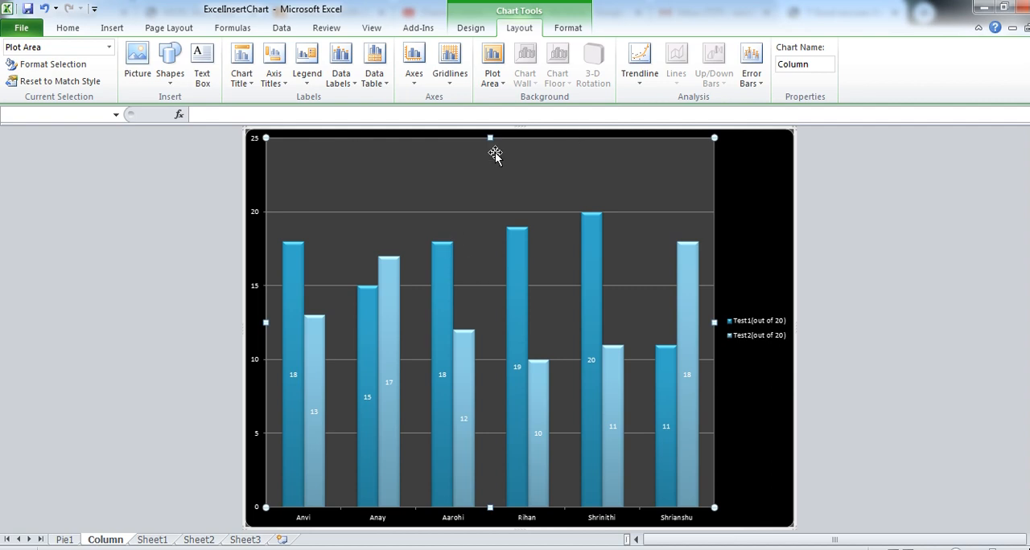
click(172, 80)
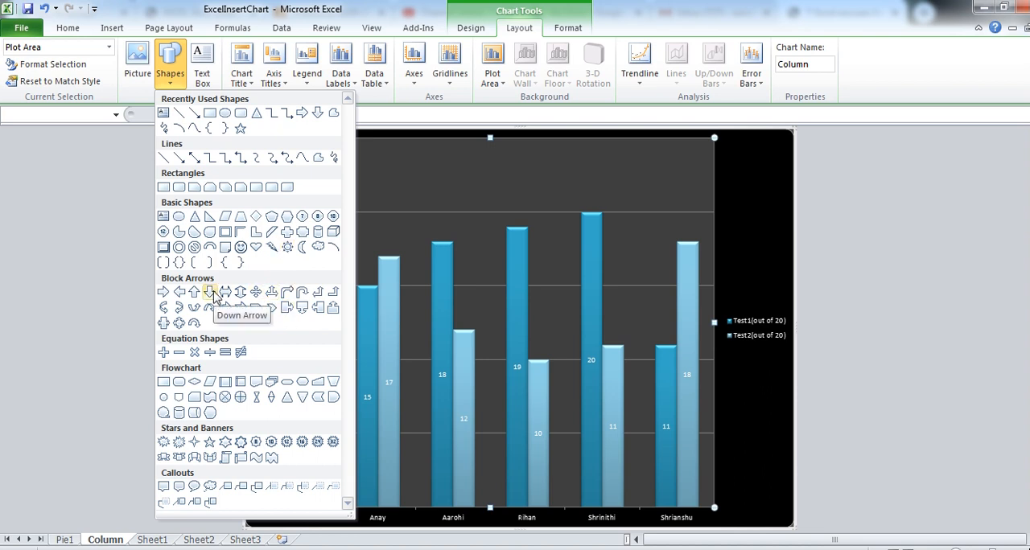
click(209, 294)
mouse_move(412, 154)
mouse_down()
mouse_move(458, 169)
mouse_move(516, 229)
mouse_up()
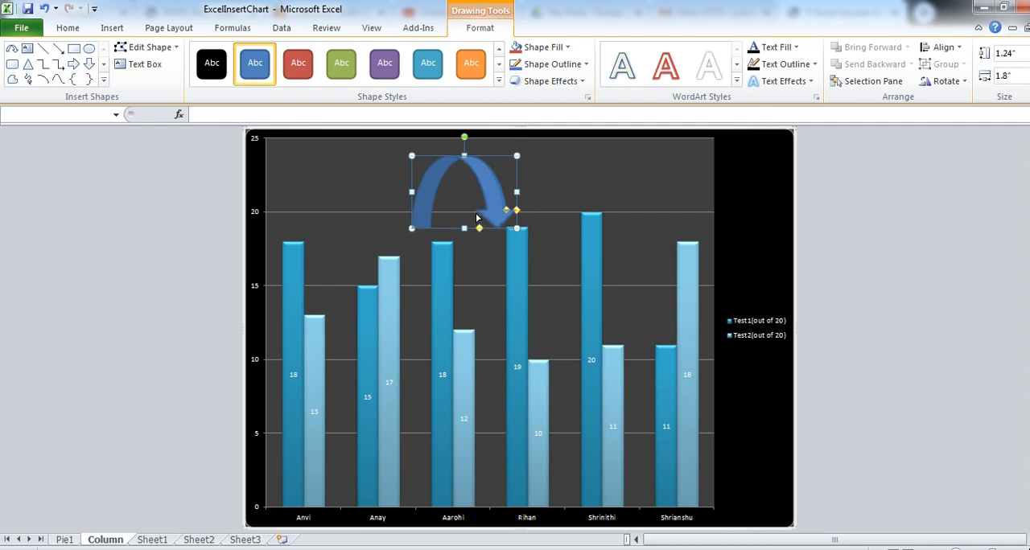
drag(479, 228, 496, 248)
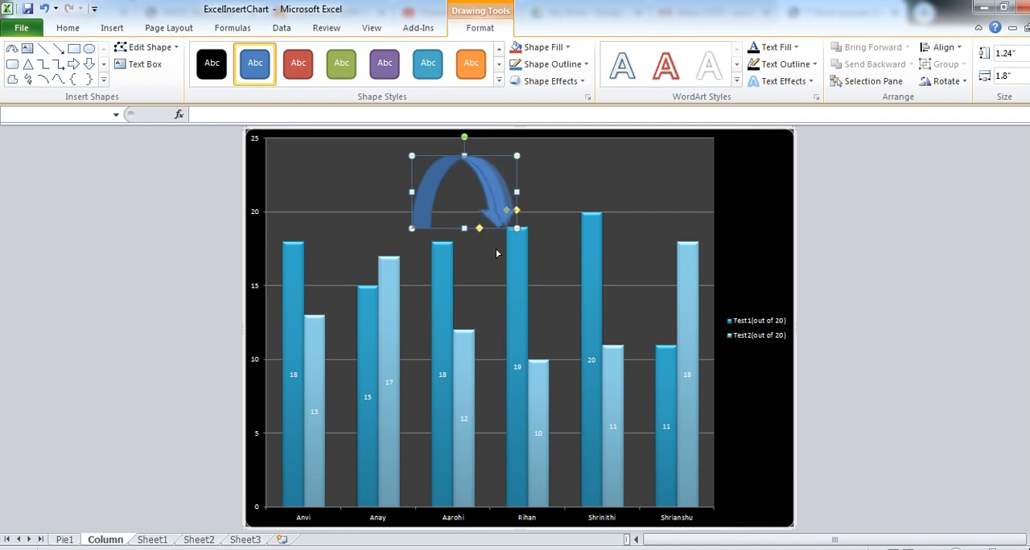
- Fill the curved arrow with red and shift the chart's plot area slightly to the right
click(561, 51)
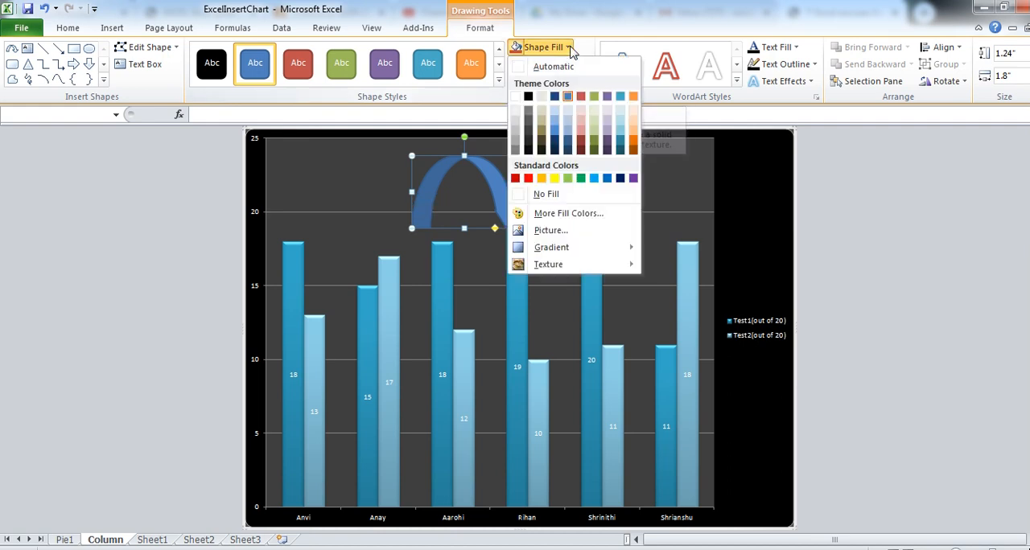
click(528, 178)
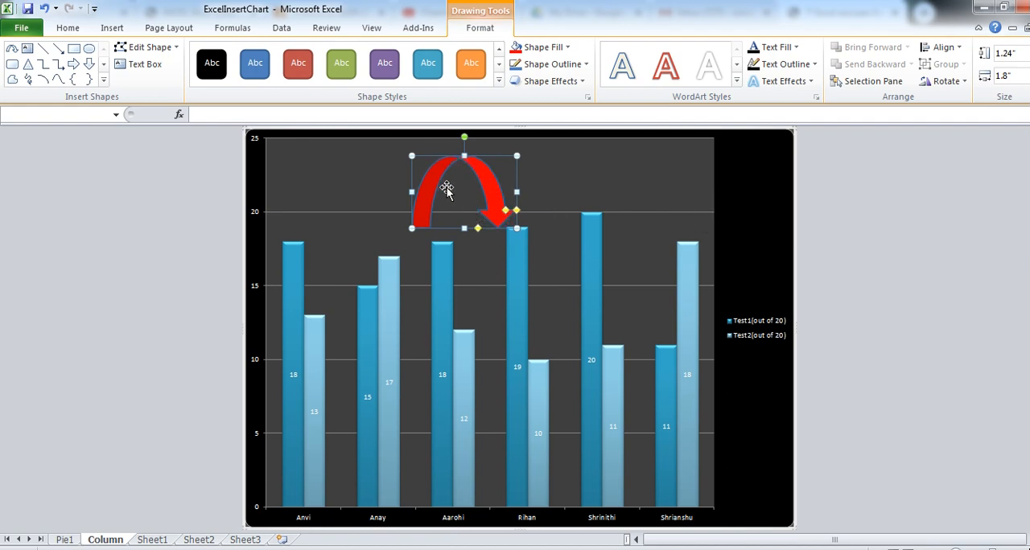
click(470, 191)
drag(470, 191, 471, 191)
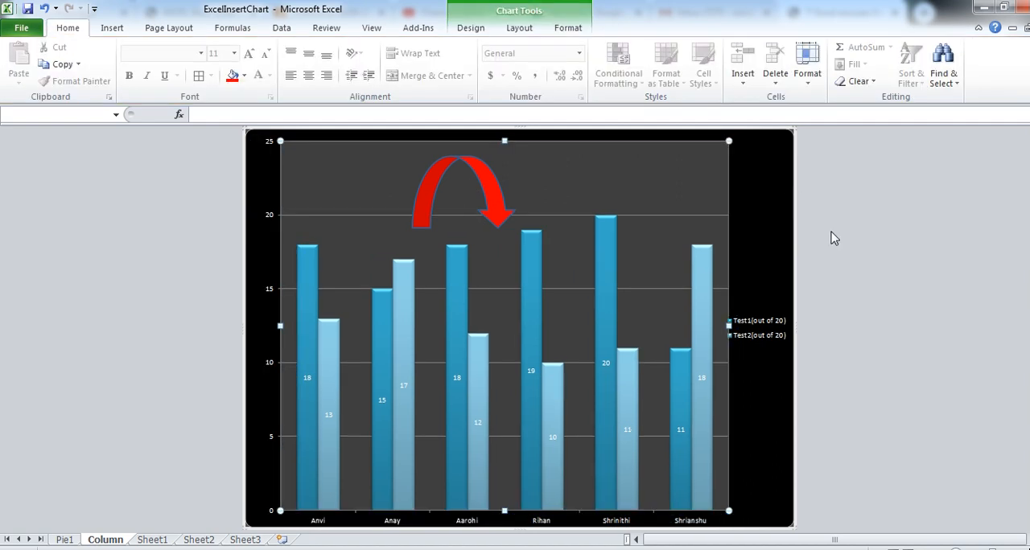
click(756, 219)
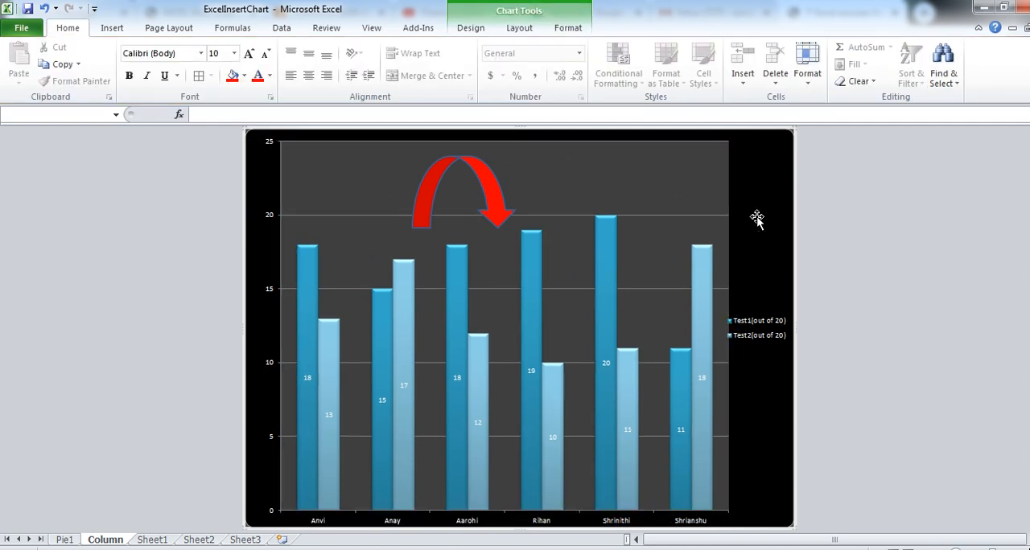
- Insert a 2-D clustered bar chart from the incomplete homework reasons table in K14:L19 on Sheet1
click(152, 539)
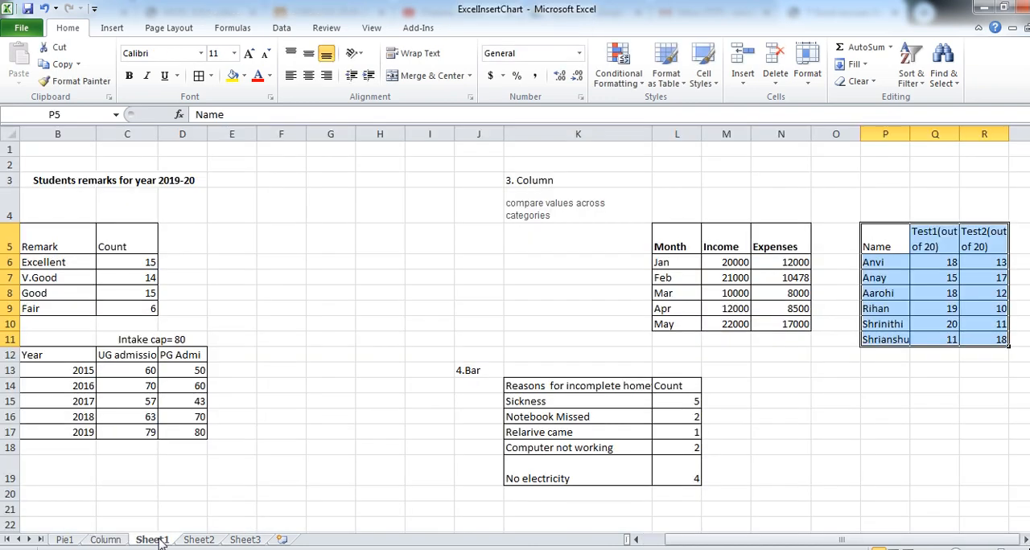
click(526, 339)
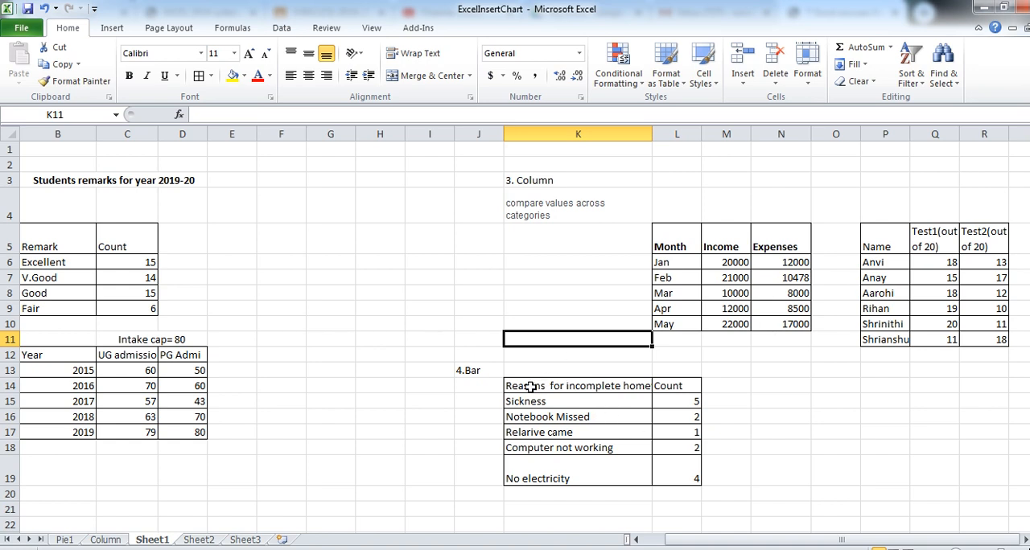
drag(531, 387, 675, 468)
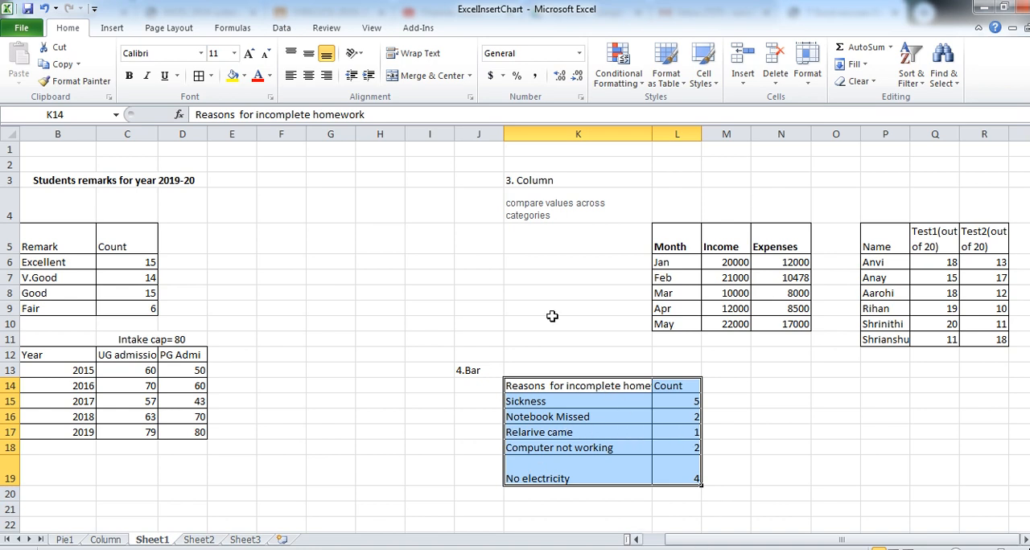
click(112, 28)
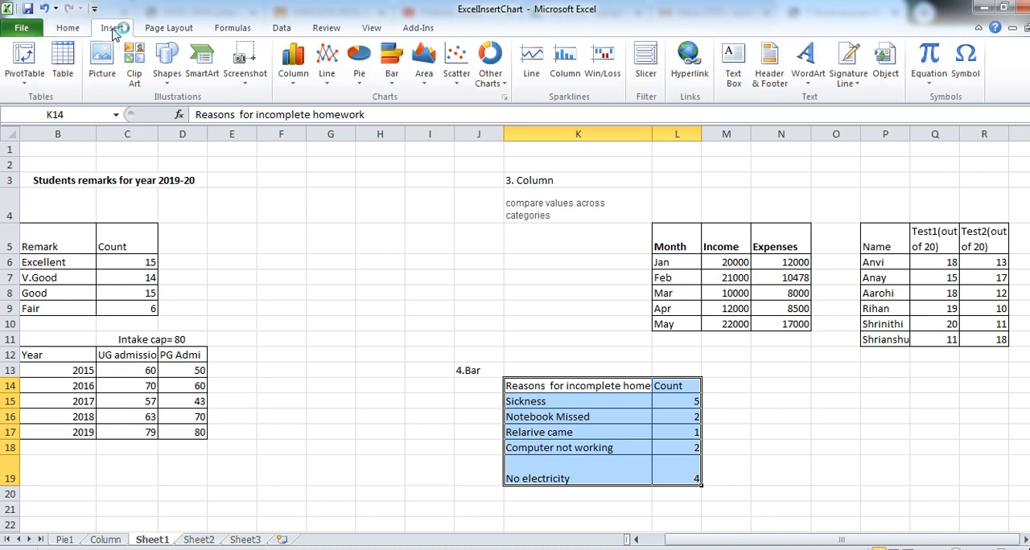
click(393, 81)
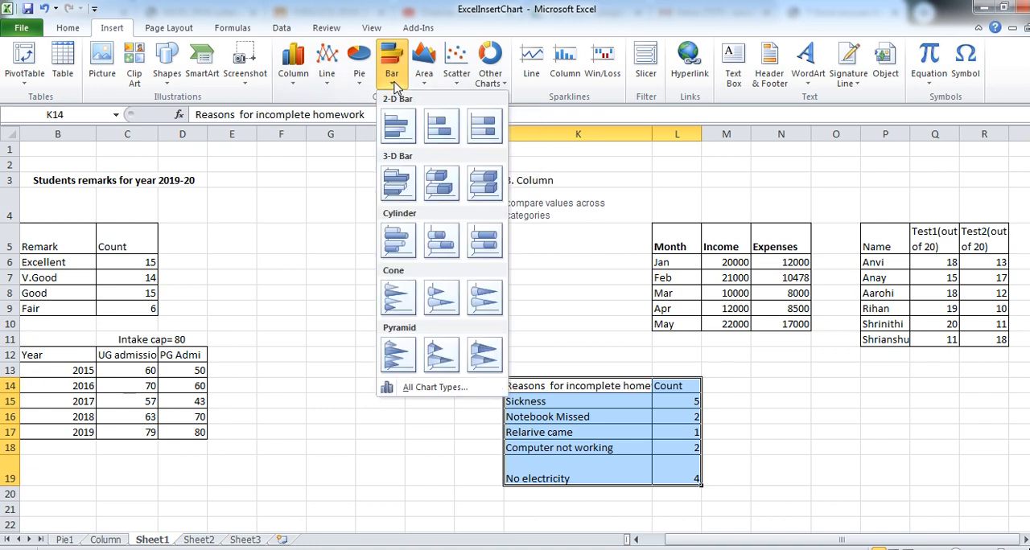
click(402, 137)
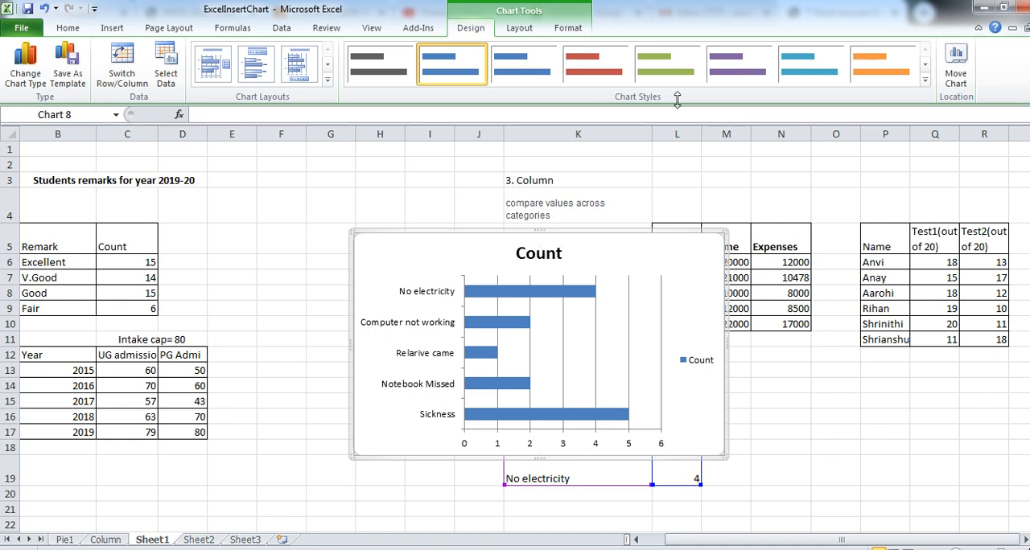
- Try the data table layout on the bar chart, and replace it with the layout showing data labels and a legend below the title
click(328, 80)
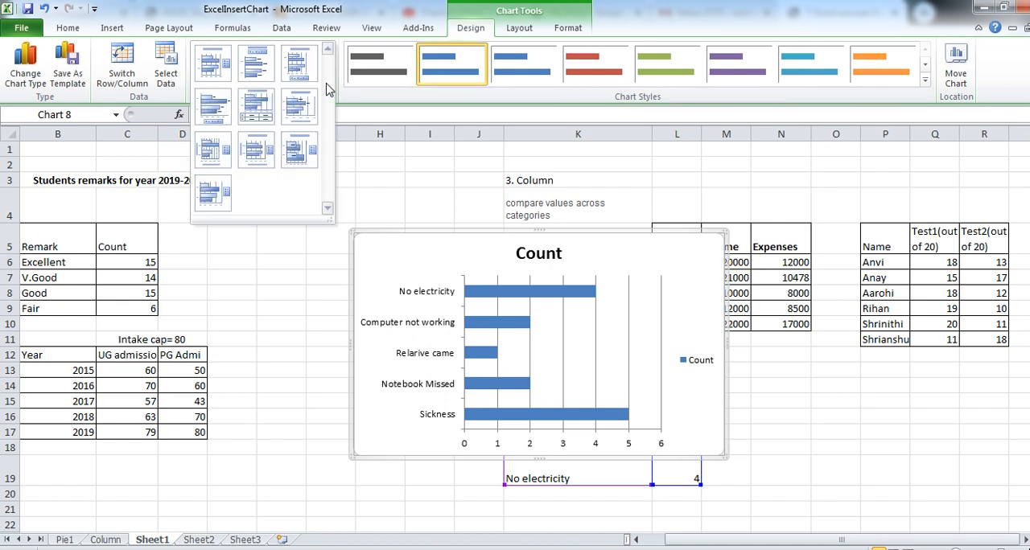
click(258, 111)
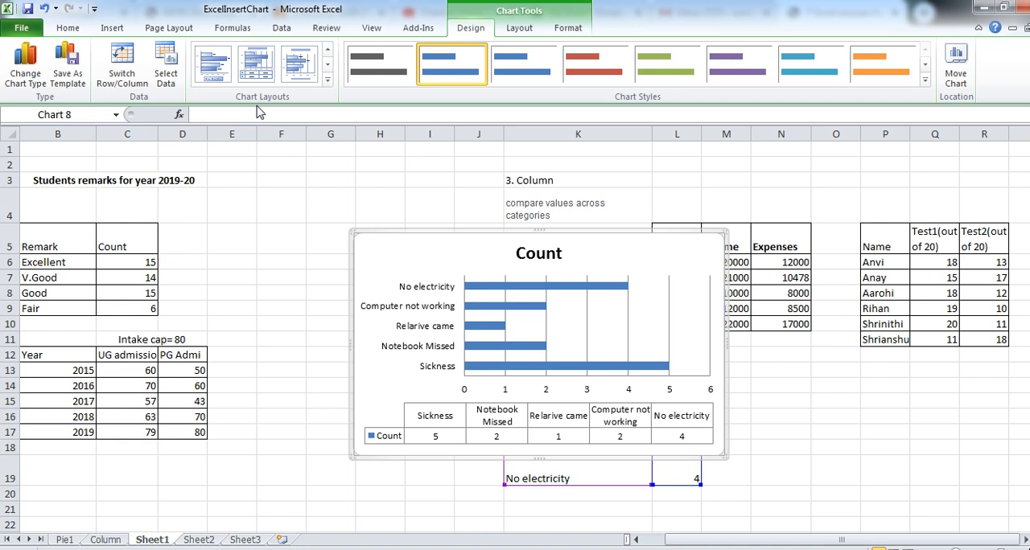
click(328, 84)
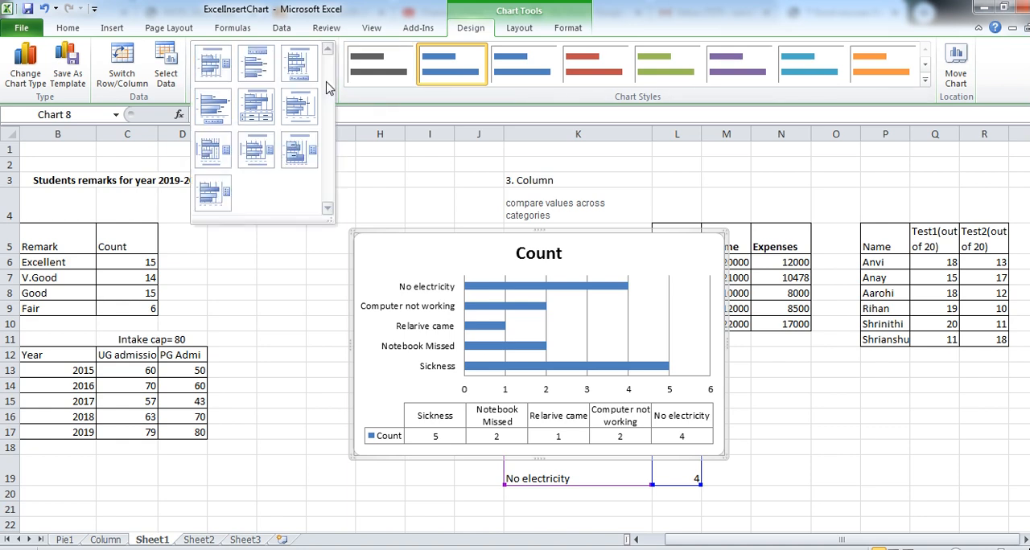
click(263, 71)
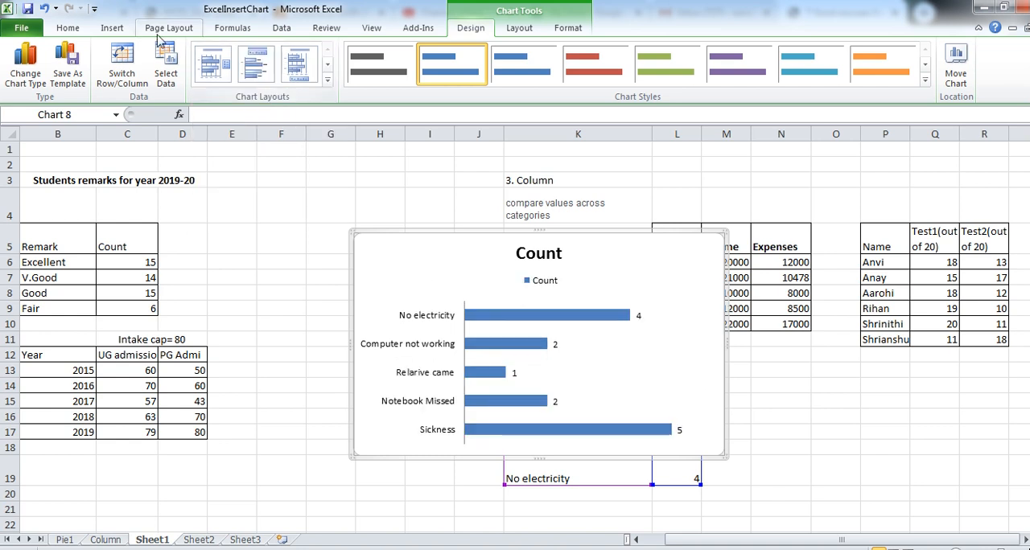
- Try swapping the bar chart's rows and columns and back, and open the chart template saving dialog without saving
click(122, 74)
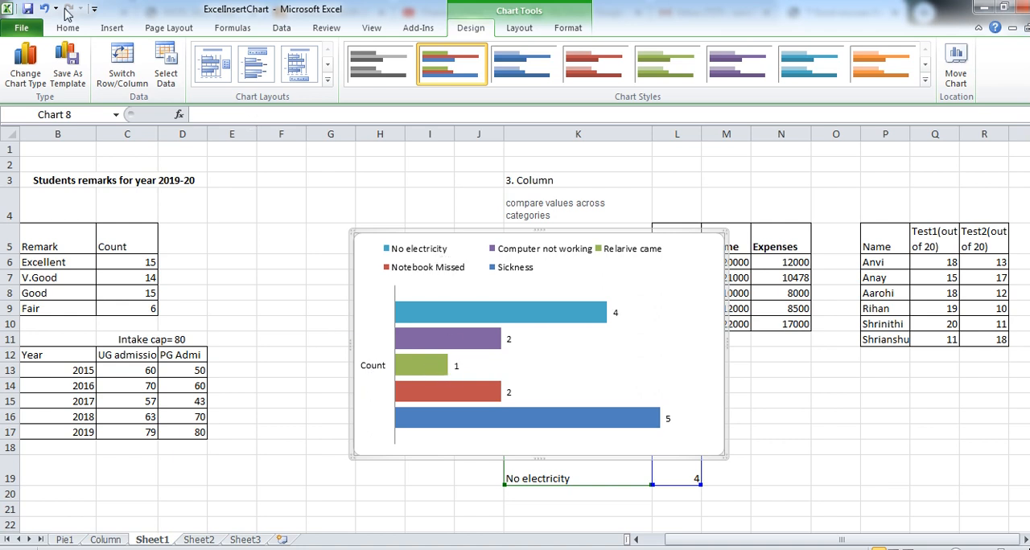
click(123, 74)
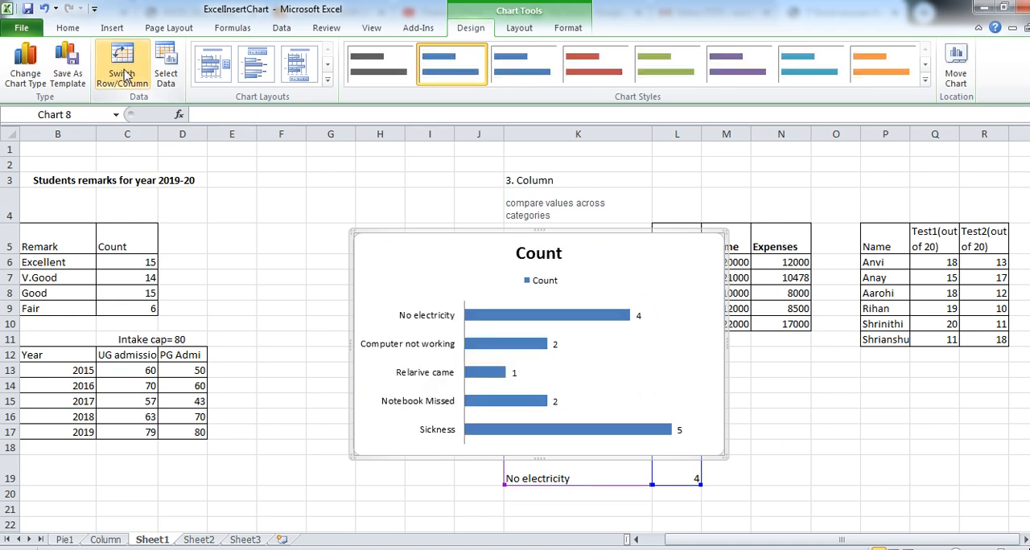
click(73, 74)
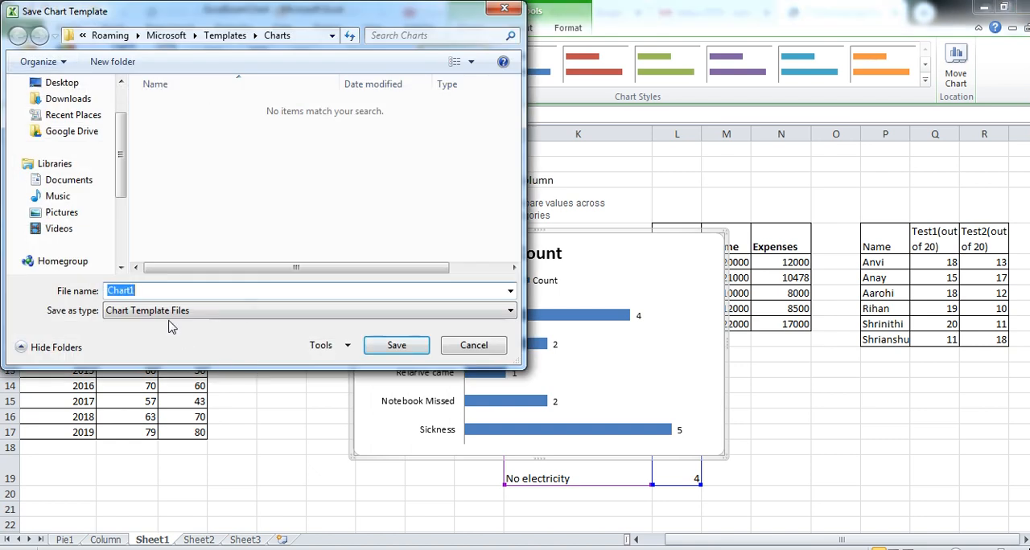
click(476, 346)
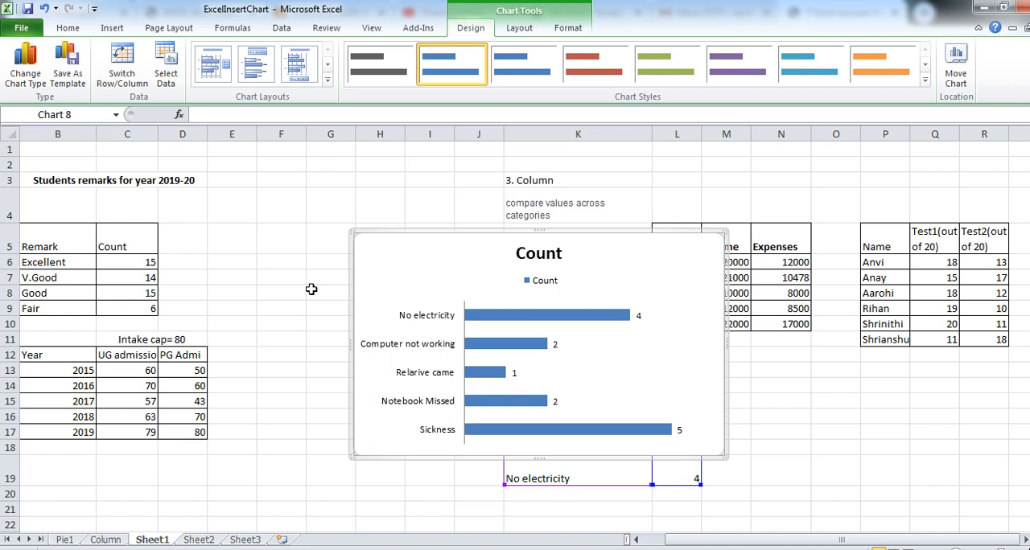
- Change the incomplete homework reasons bar chart to a 2-D clustered column chart
click(25, 73)
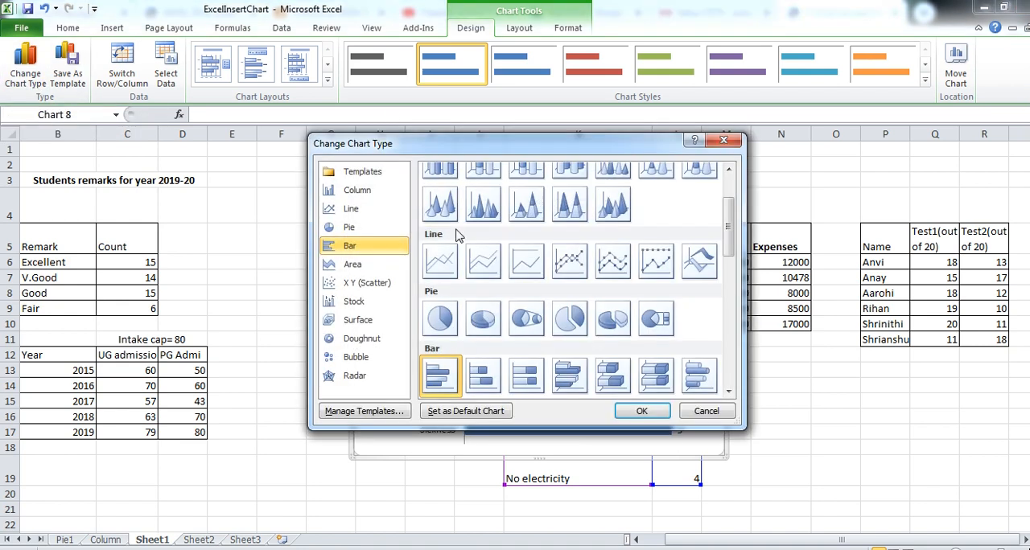
click(381, 191)
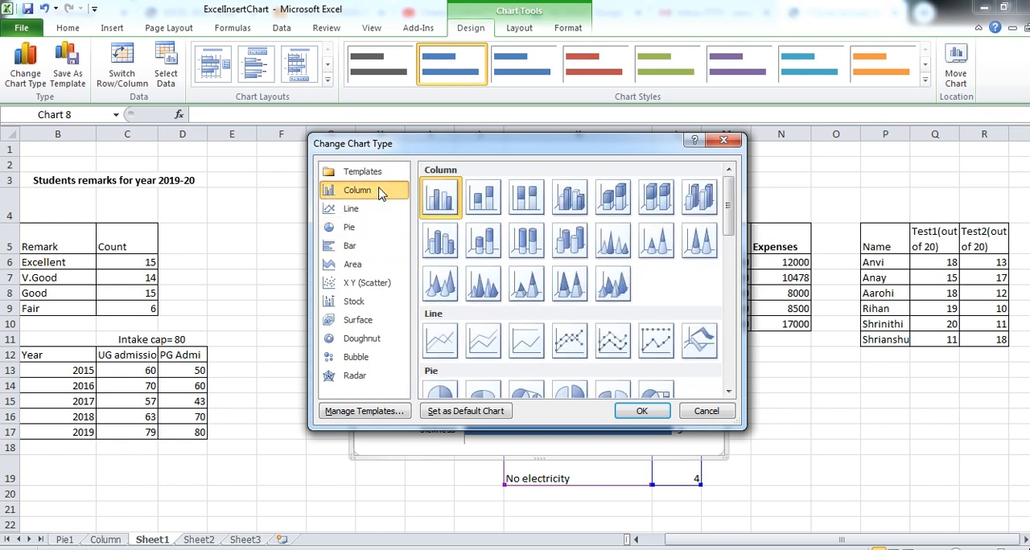
click(631, 417)
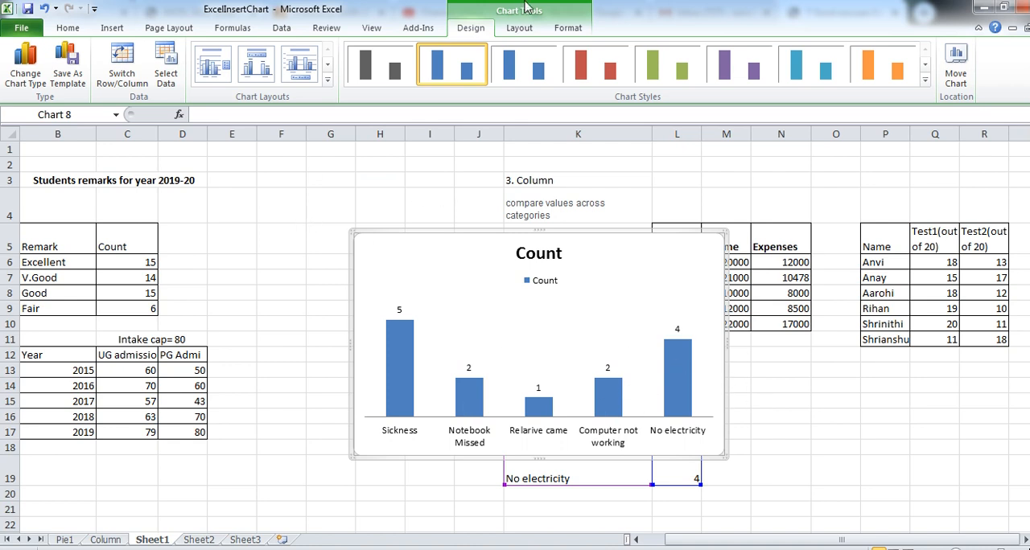
click(519, 31)
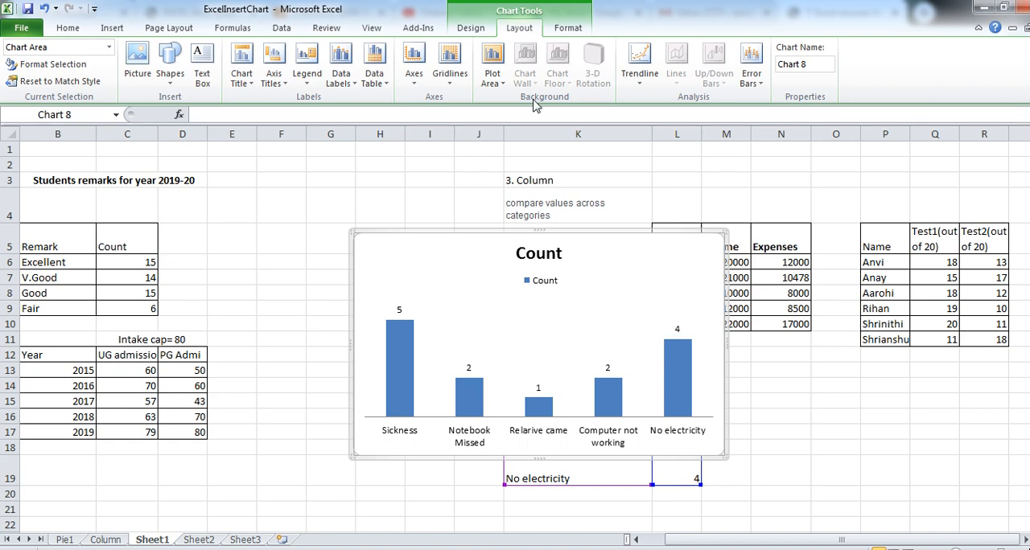
click(567, 31)
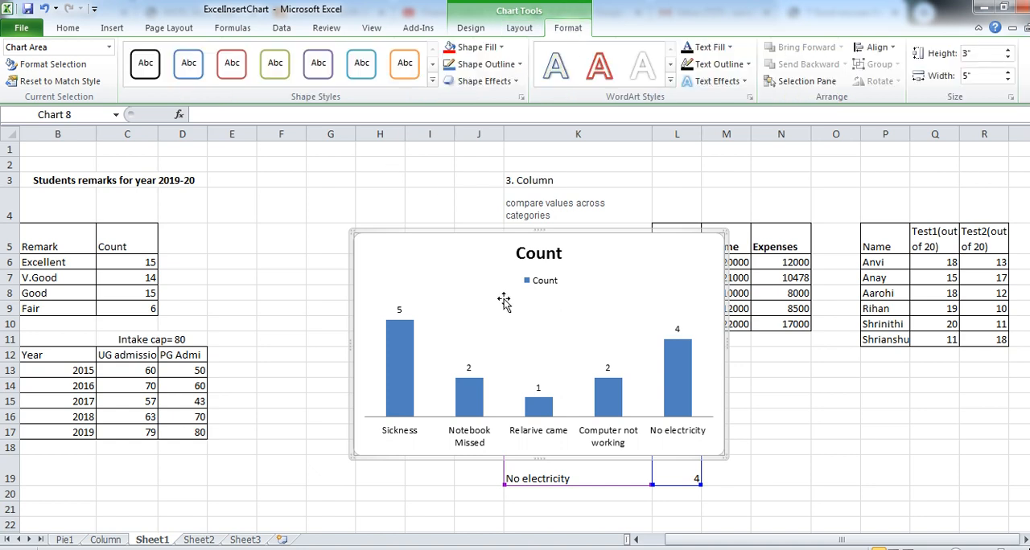
click(517, 336)
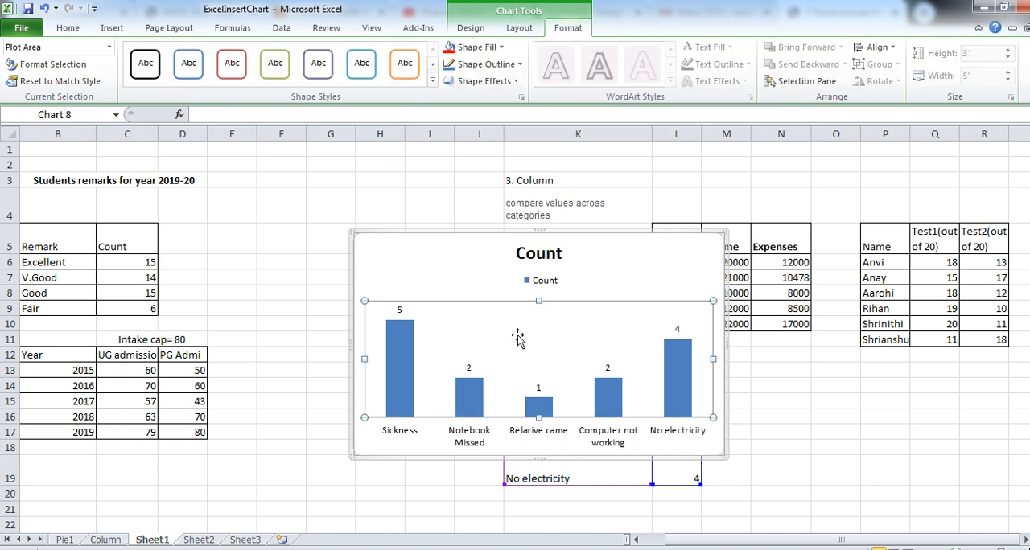
click(284, 359)
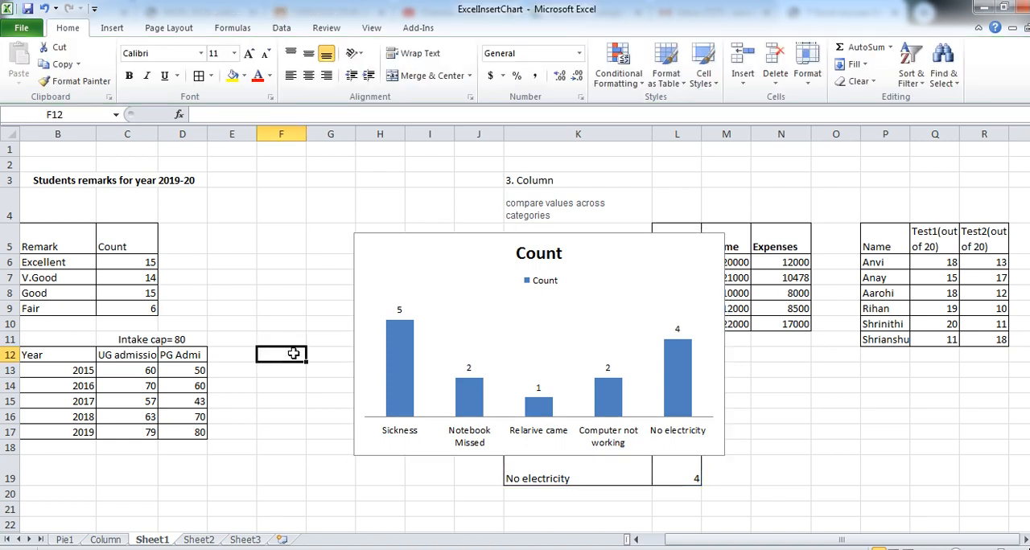
- Delete the incomplete homework reasons chart from Sheet1 and select cell N14
click(451, 240)
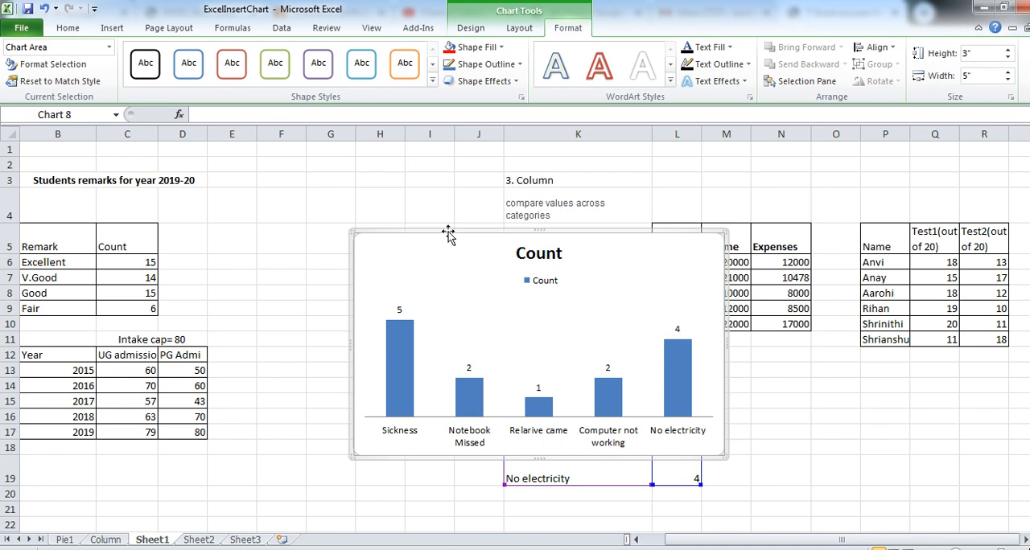
key(Delete)
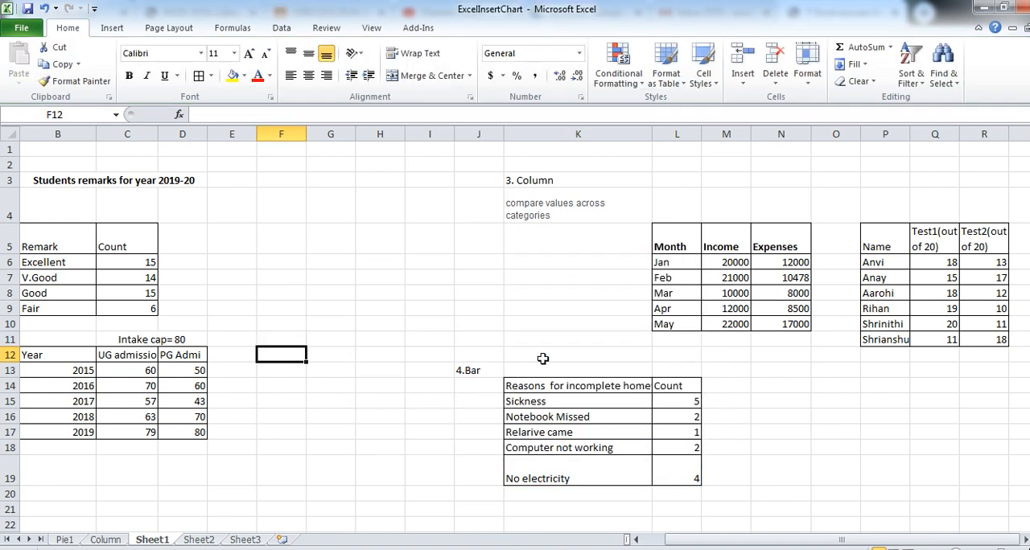
click(782, 386)
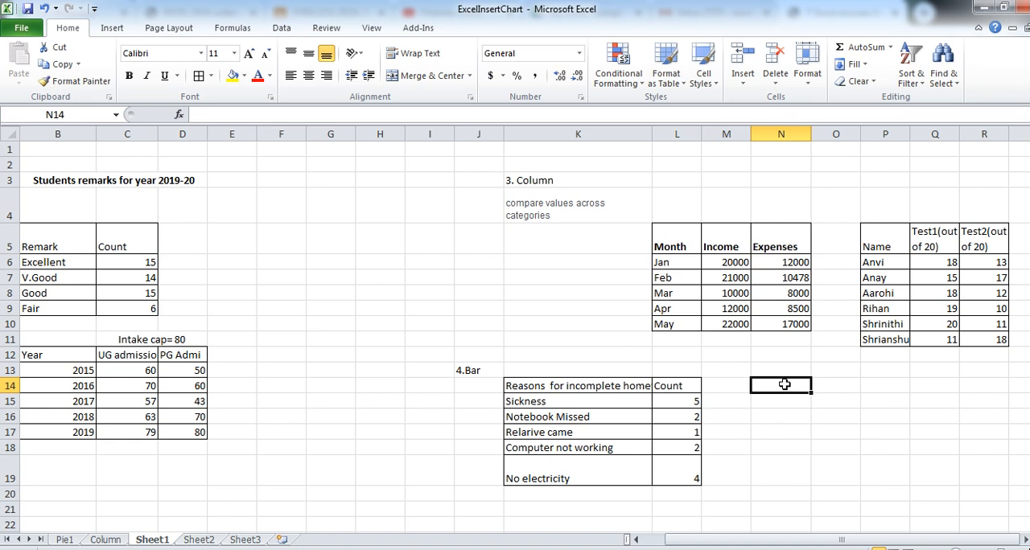